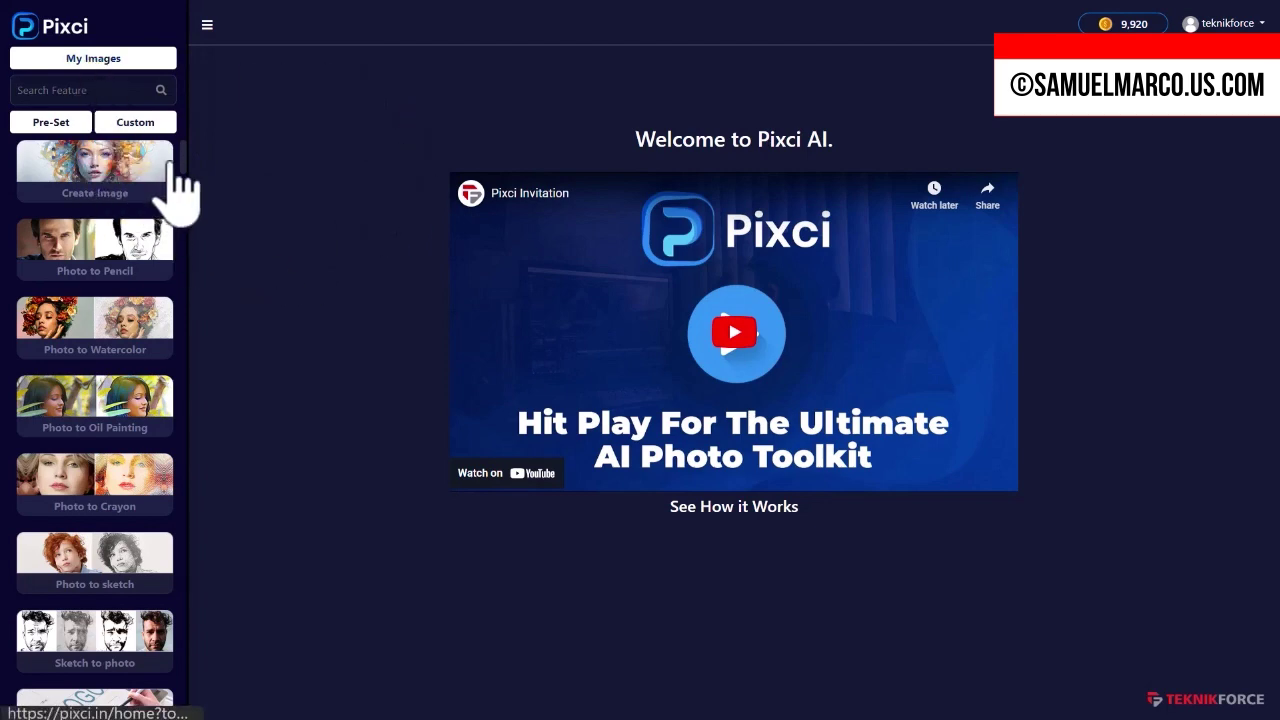
# Go to the Create Image page with Stable Diffusion v1-6 as the current AI model
pyautogui.moveTo(183, 164); pyautogui.dragTo(186, 222)
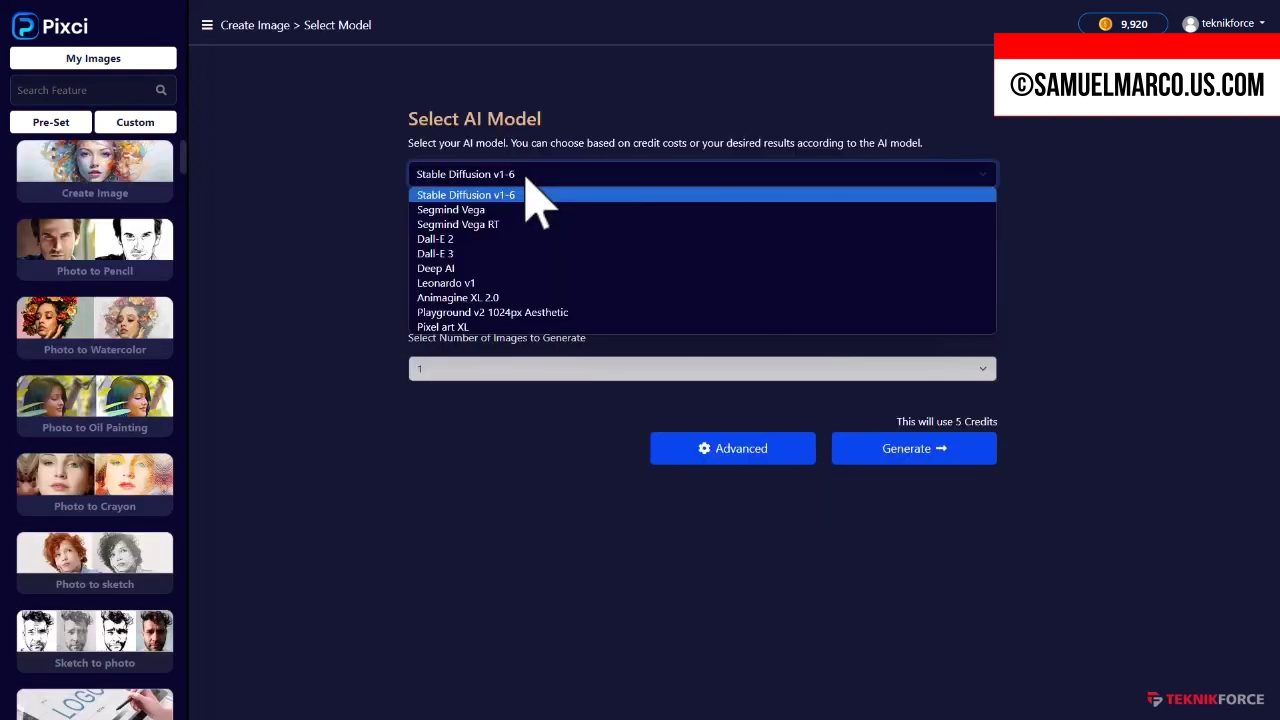
# Paste the shampoo bottle prompt and keep the image count at 1
pyautogui.click(530, 195)
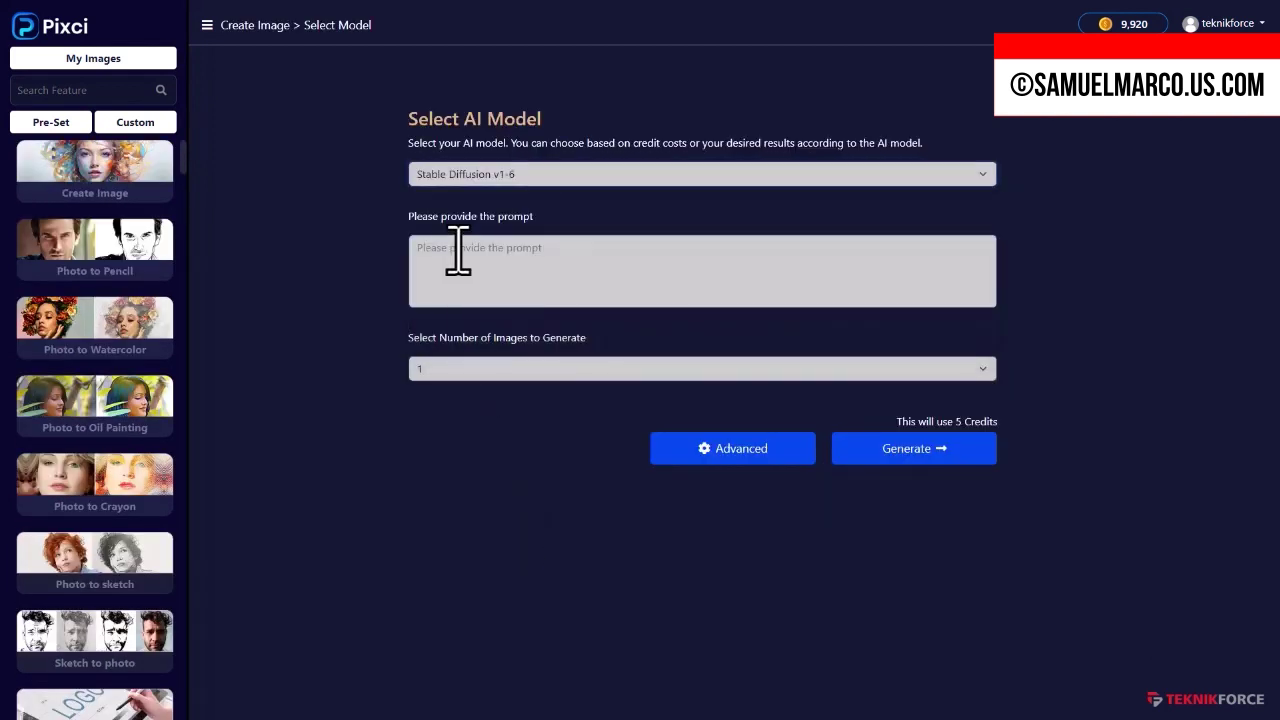
pyautogui.click(503, 293)
pyautogui.write('A beautiful bottle of shampoo. The label says "Washer". The backdrop is a sunset on the sea. You can see the sun setting far in the horizon.')
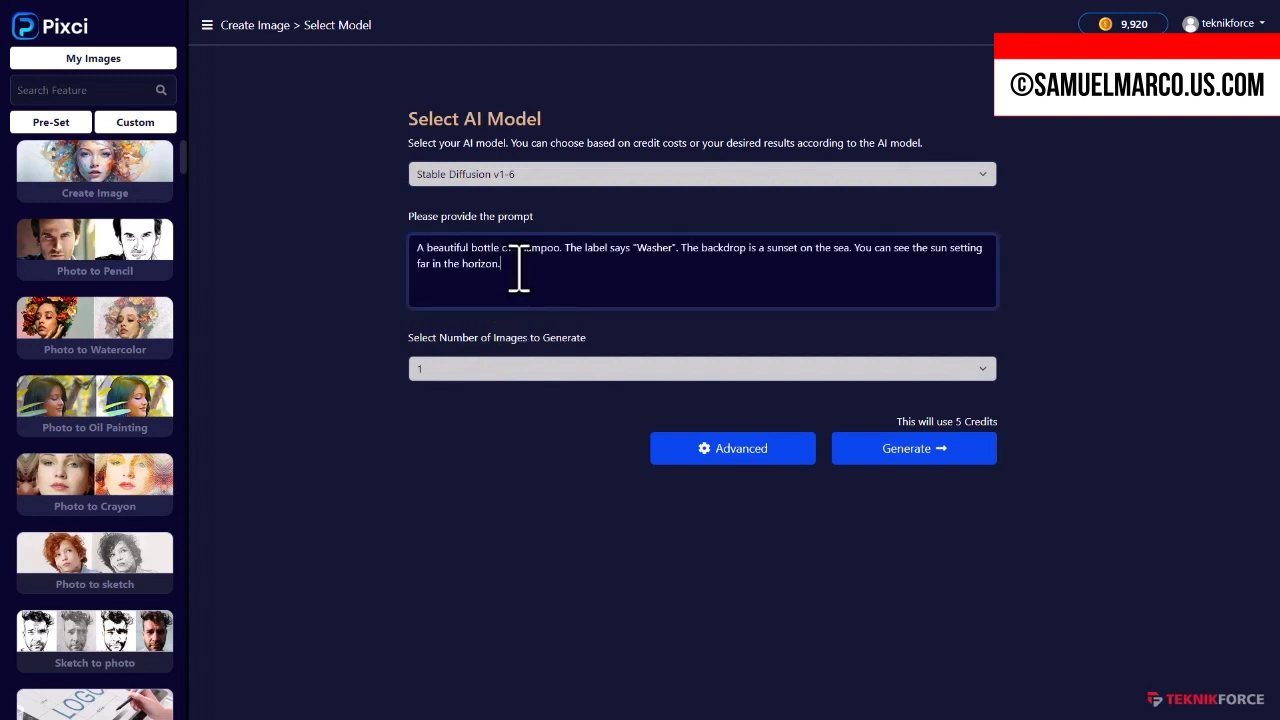
pyautogui.click(500, 370)
pyautogui.click(497, 389)
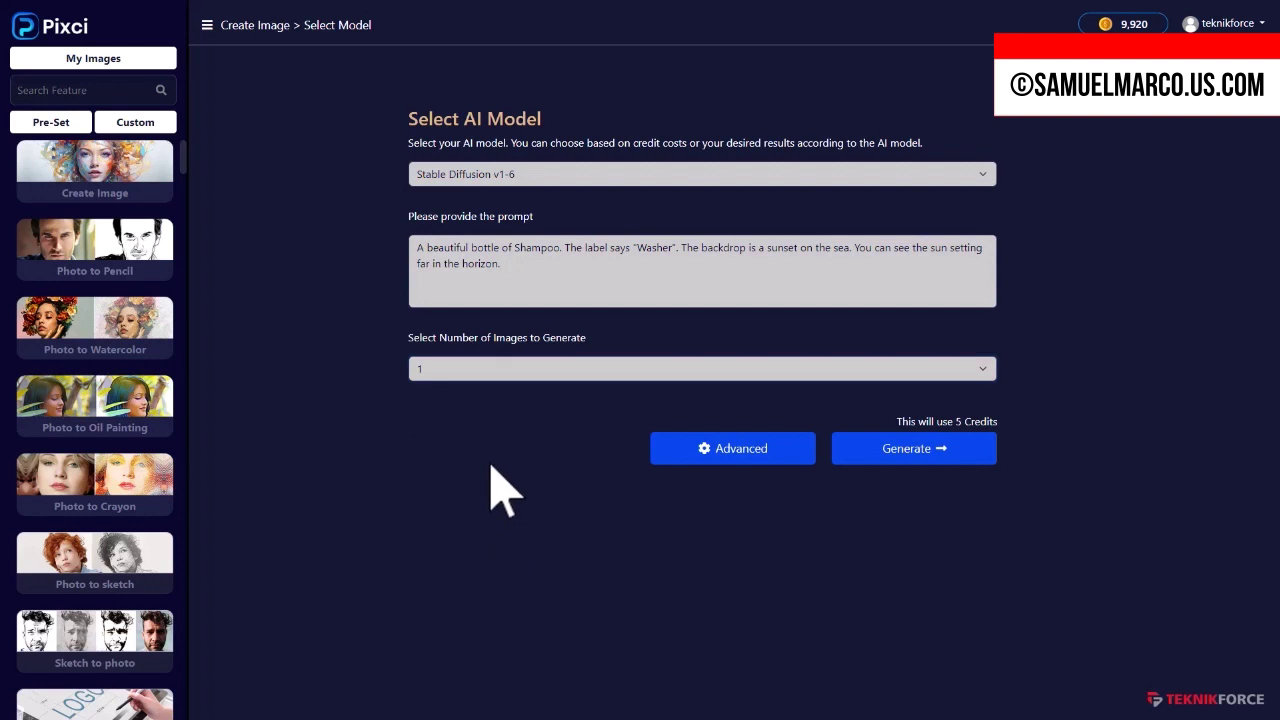
# Generate the purple WASHER bottle sunset image with Dall-E 3 and view download sizes
pyautogui.click(503, 180)
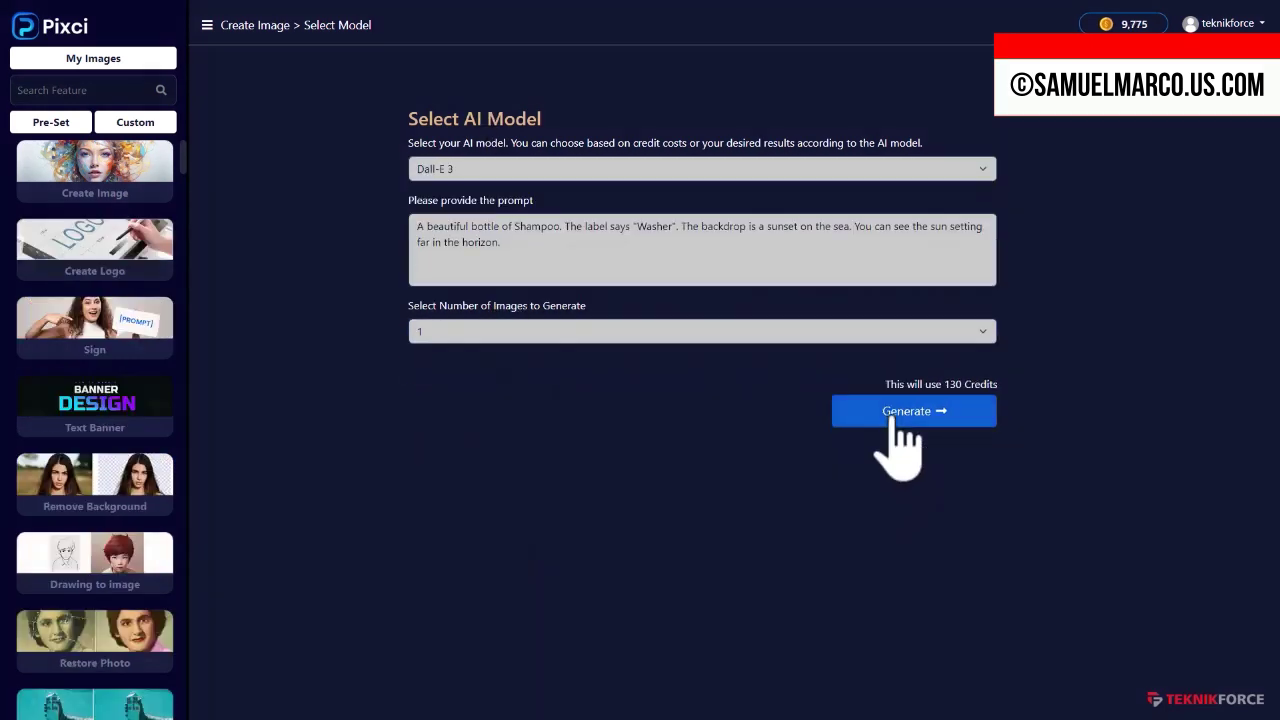
pyautogui.click(893, 418)
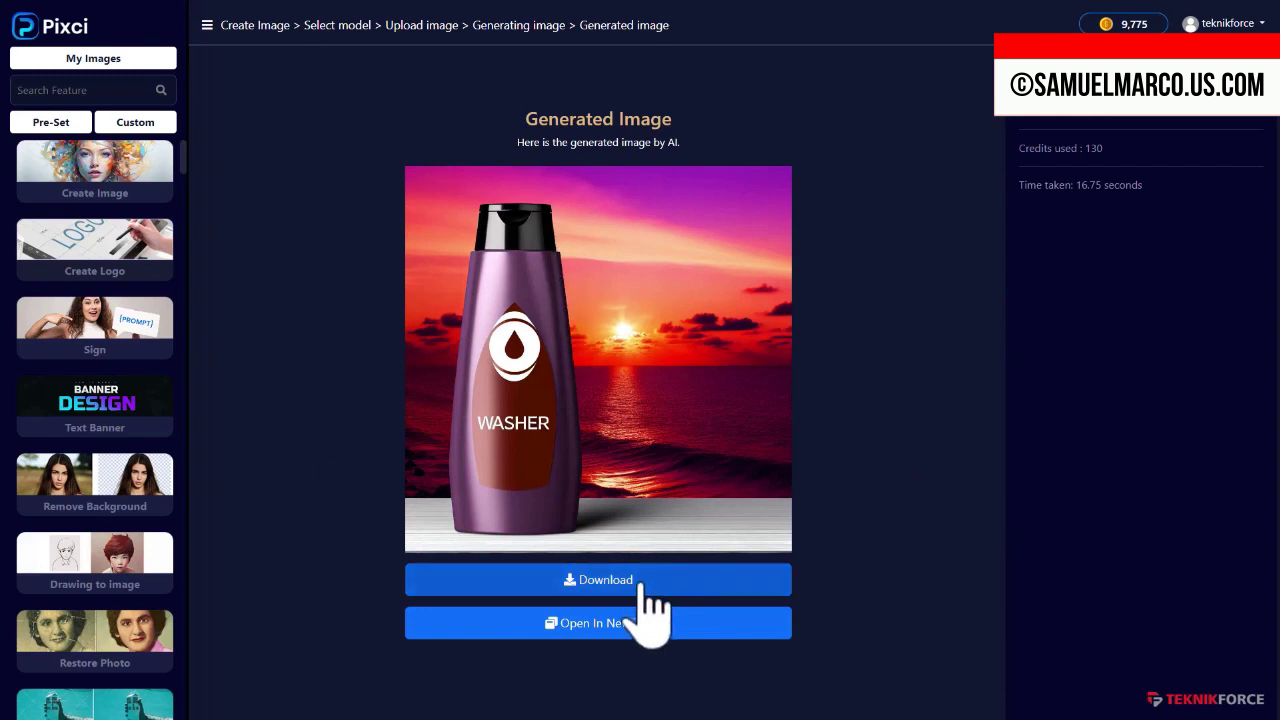
pyautogui.click(596, 590)
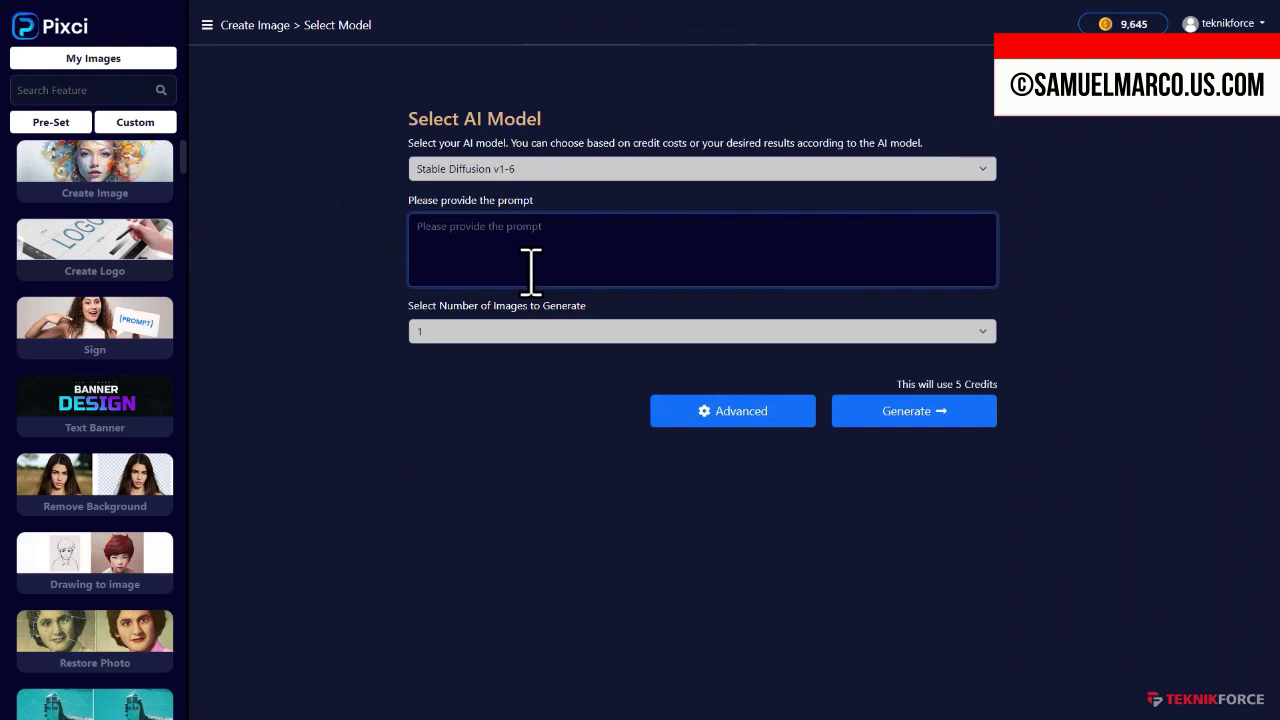
# Paste the prompt again to generate an orange shampoo bottle on a sunset beach
pyautogui.write('A beautiful bottle of Shampoo. The label says "Washer". The backdrop is a sunset on the sea. You can see the sun setting far in the horizon.')
pyautogui.click(565, 170)
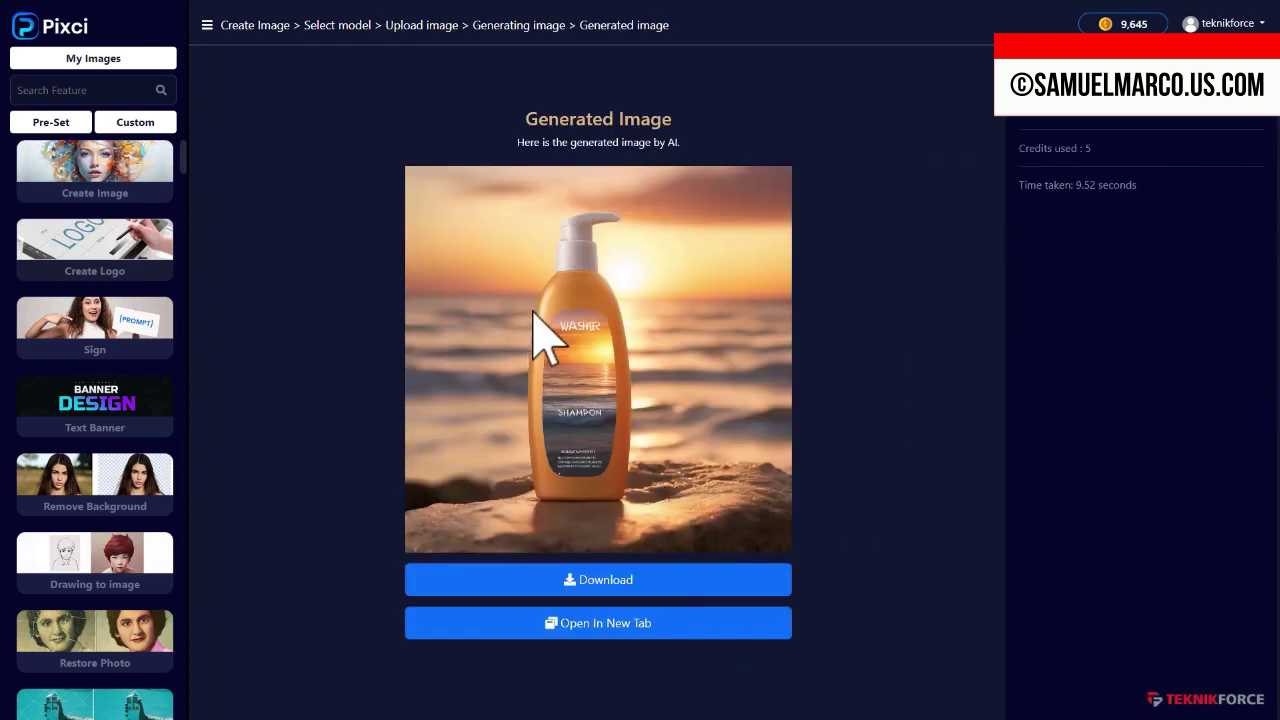
pyautogui.click(101, 245)
# Open Create Logo, choose the AI model, and start filling in the JeetFeed details
pyautogui.click(116, 265)
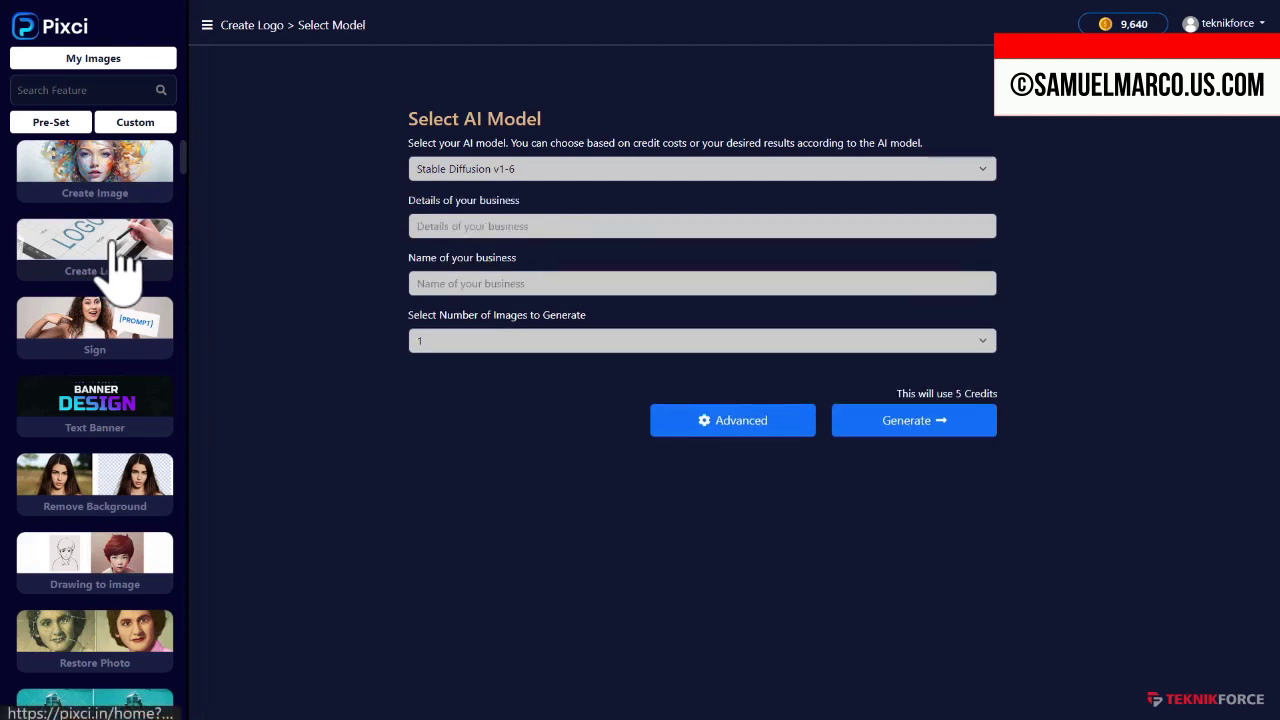
pyautogui.click(481, 171)
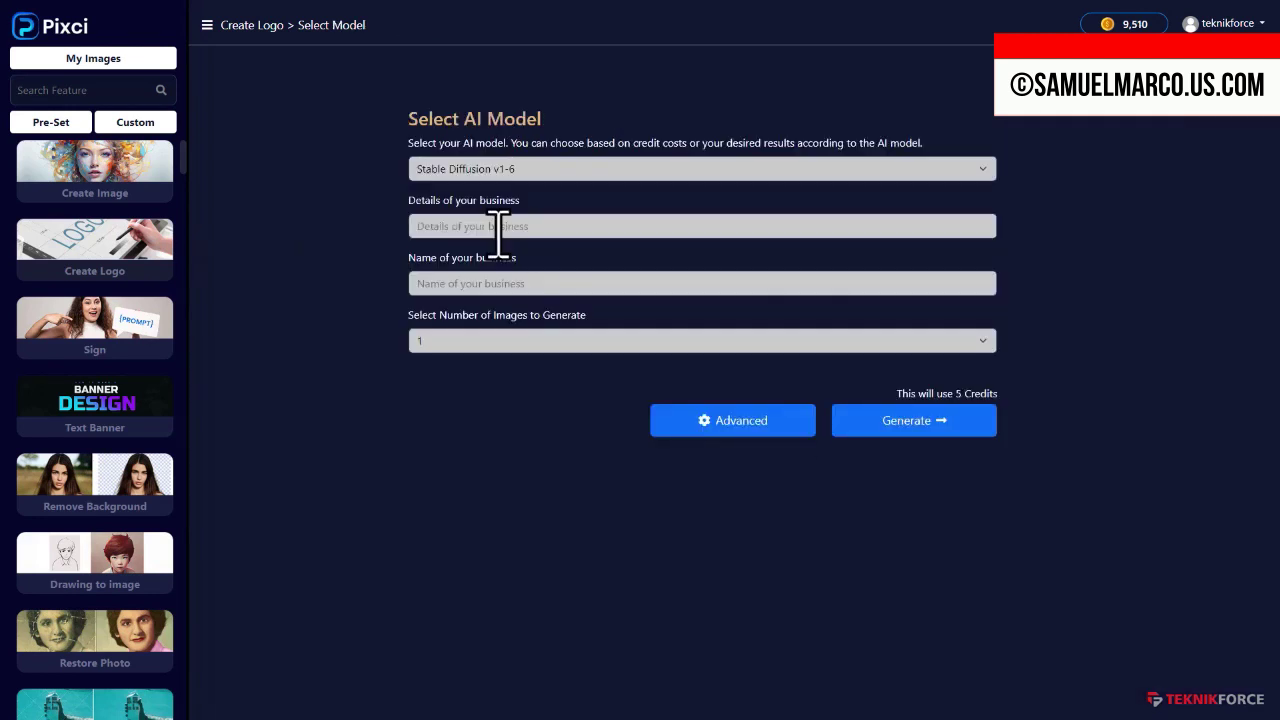
pyautogui.click(505, 171)
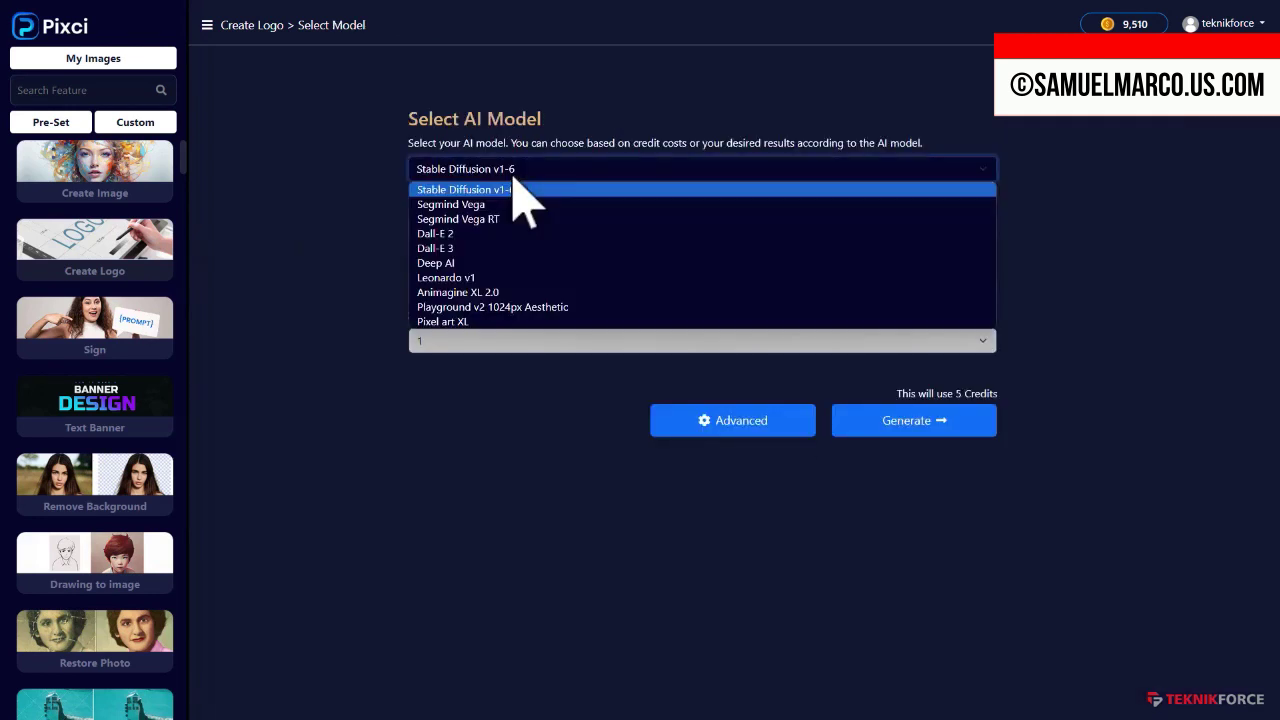
pyautogui.click(514, 186)
pyautogui.click(497, 226)
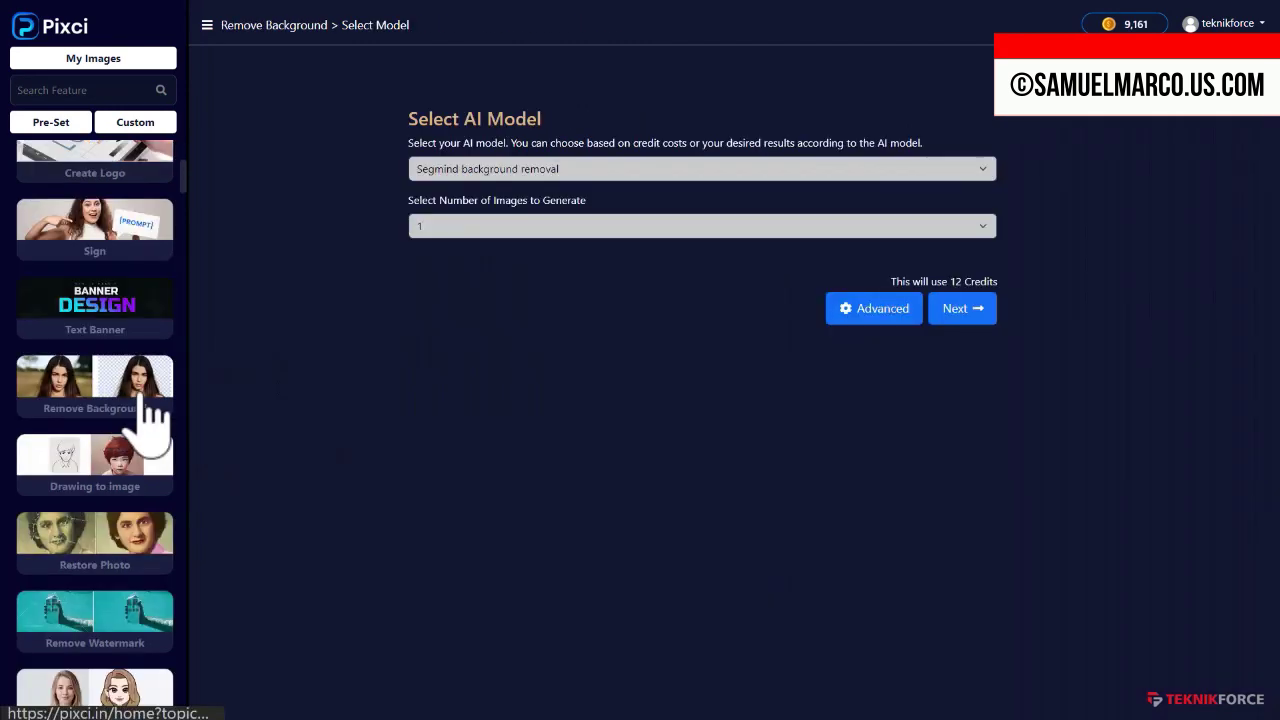
# Open Remove Background and scroll the feature list through to the sales page upsells
pyautogui.moveTo(145, 410)
pyautogui.mouseDown()
pyautogui.moveTo(326, 391)
pyautogui.moveTo(108, 423)
pyautogui.mouseUp()
pyautogui.scroll(-10, 110, 420)
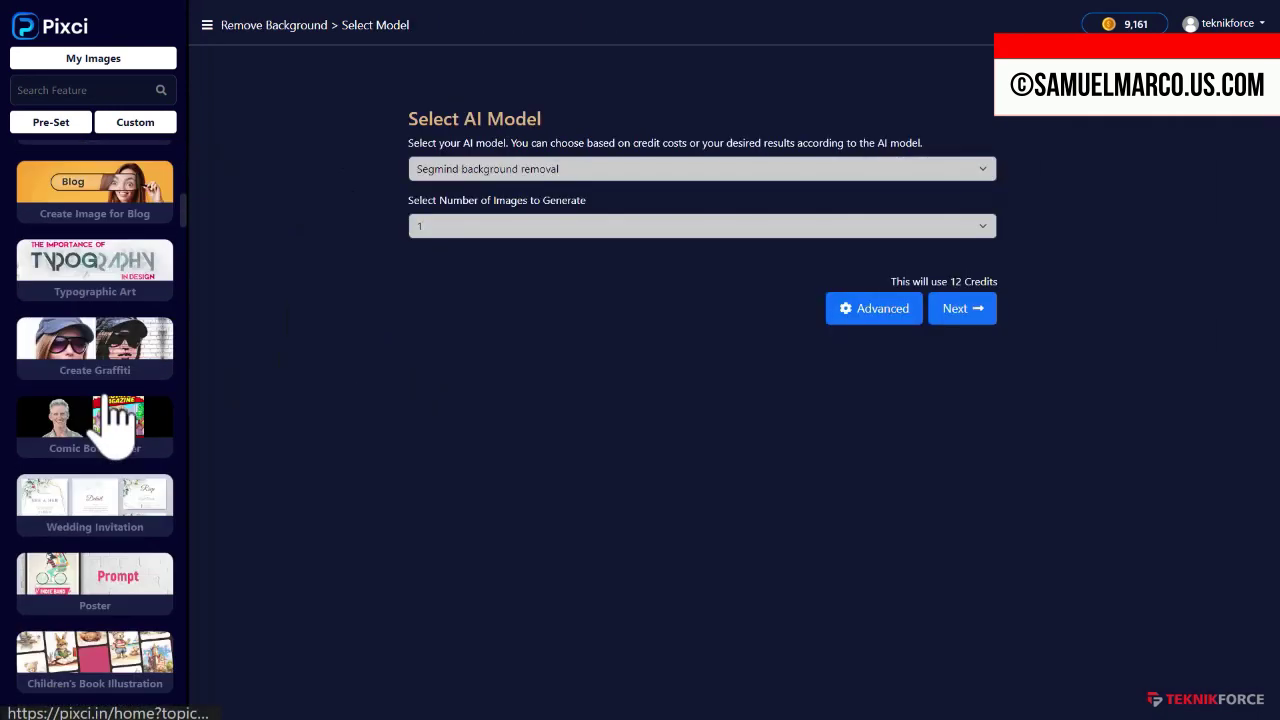
pyautogui.scroll(-5, 115, 420)
pyautogui.scroll(3, 106, 428)
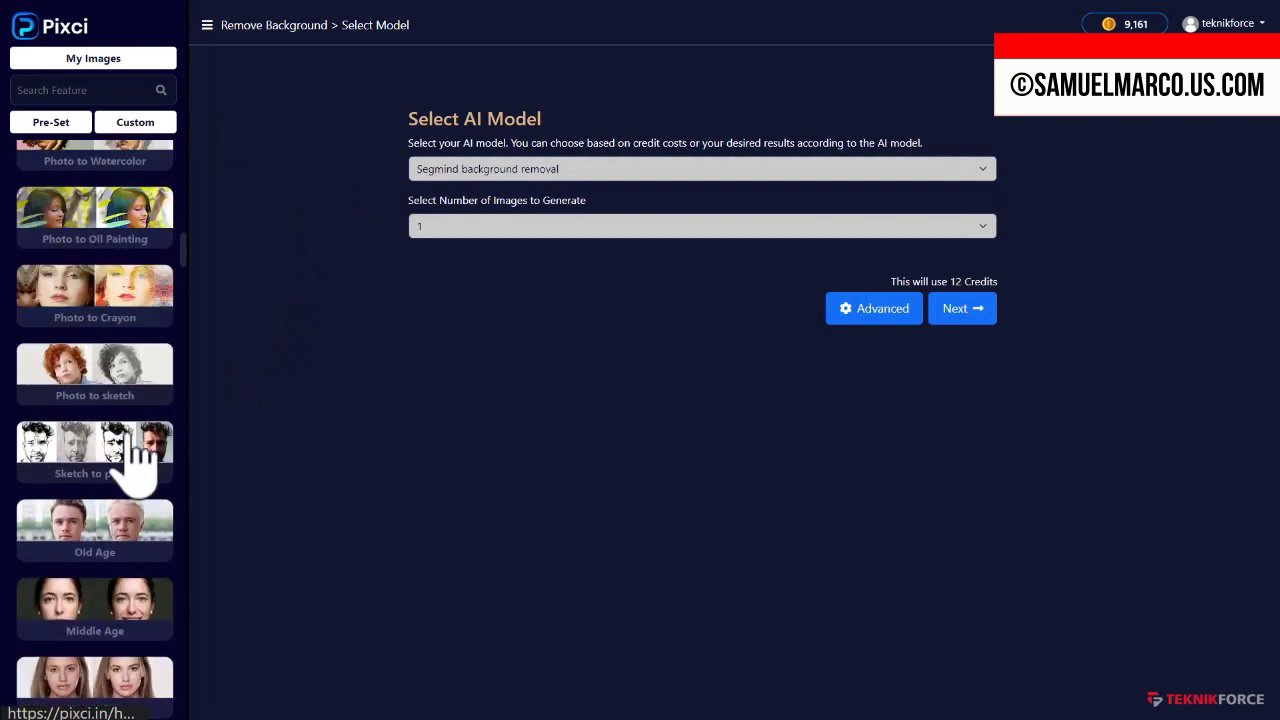
pyautogui.moveTo(184, 258); pyautogui.dragTo(186, 430)
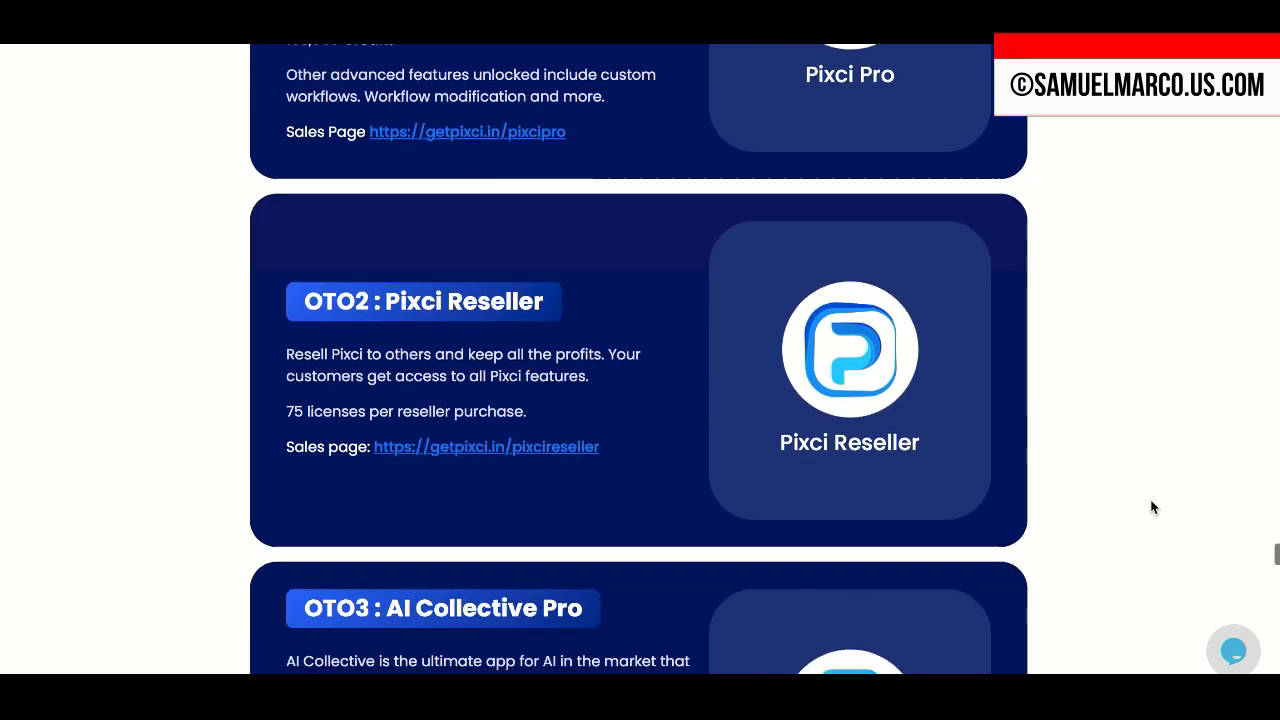
# Scroll the sales page past the OTO2–OTO5 upgrade cards down to the bonus page
pyautogui.scroll(-2, 1152, 507)
pyautogui.scroll(-2, 1152, 507)
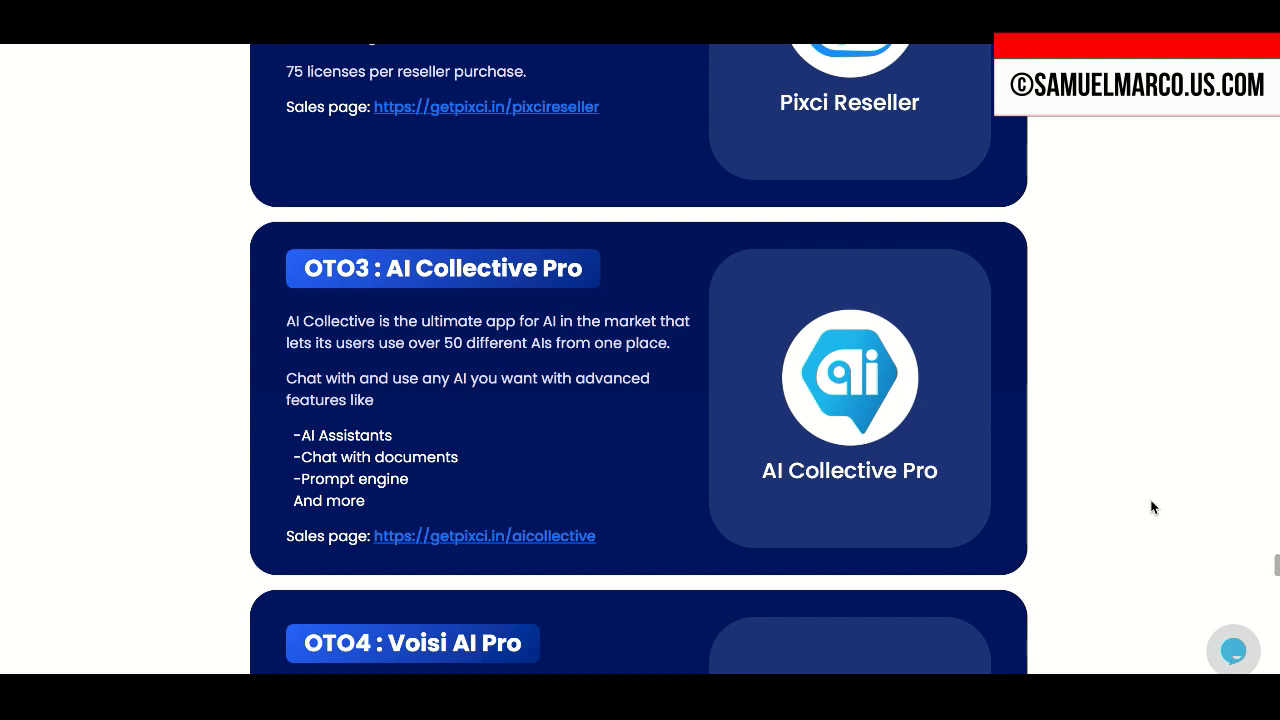
pyautogui.scroll(-3, 1152, 507)
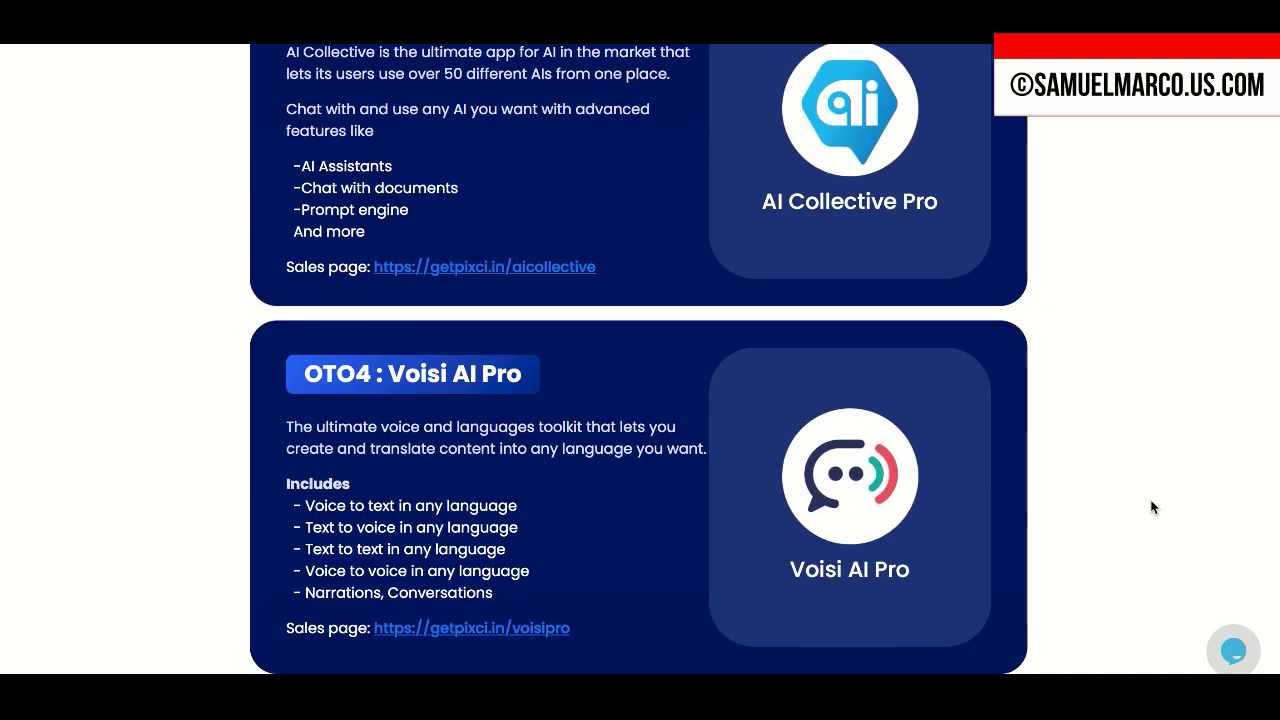
pyautogui.scroll(-1, 1152, 507)
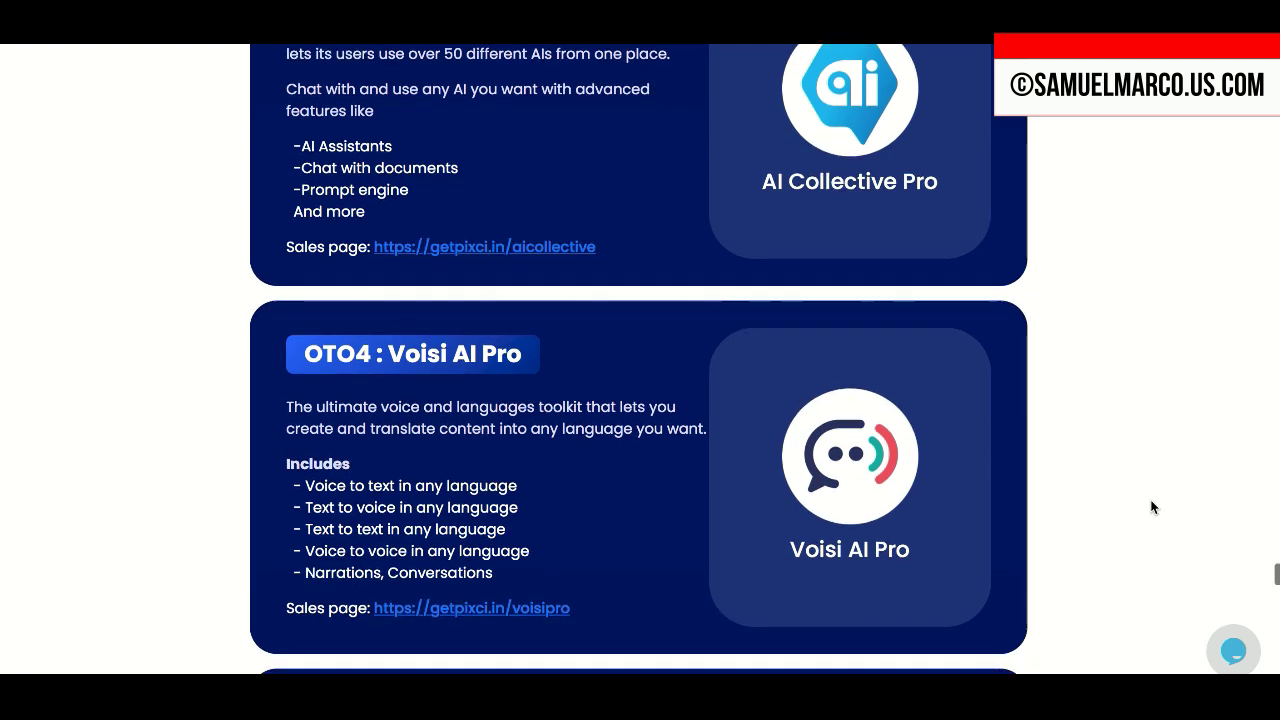
pyautogui.scroll(-1, 1152, 507)
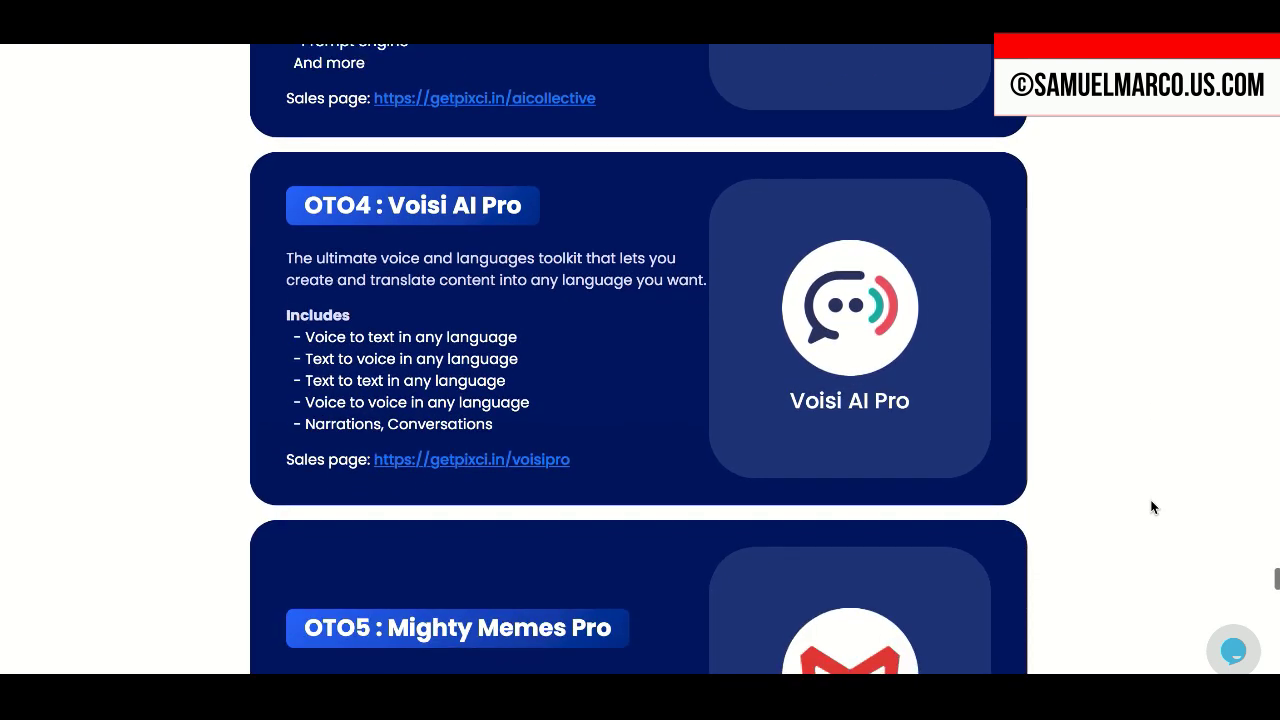
pyautogui.scroll(-3, 1152, 507)
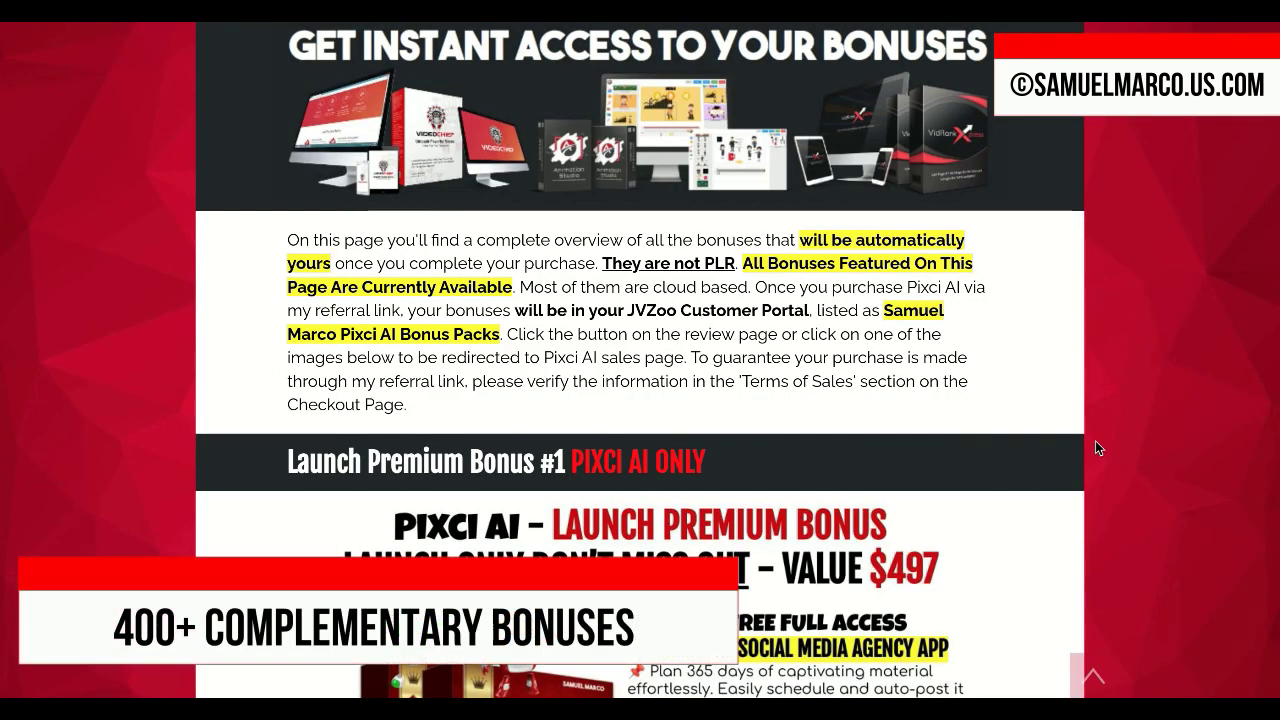
# Scroll the bonus list through the NoWhere To Be Found packs to Bonus Pack #35
pyautogui.scroll(-7, 1172, 420)
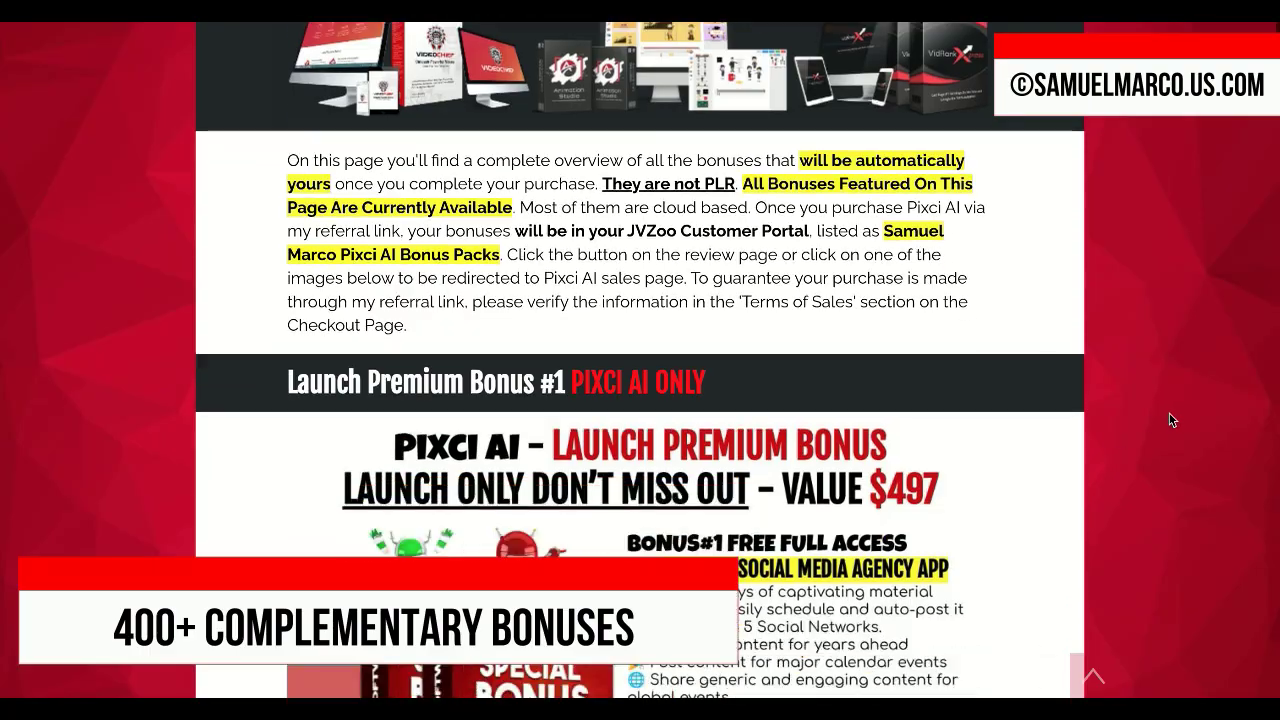
pyautogui.scroll(-20, 1172, 420)
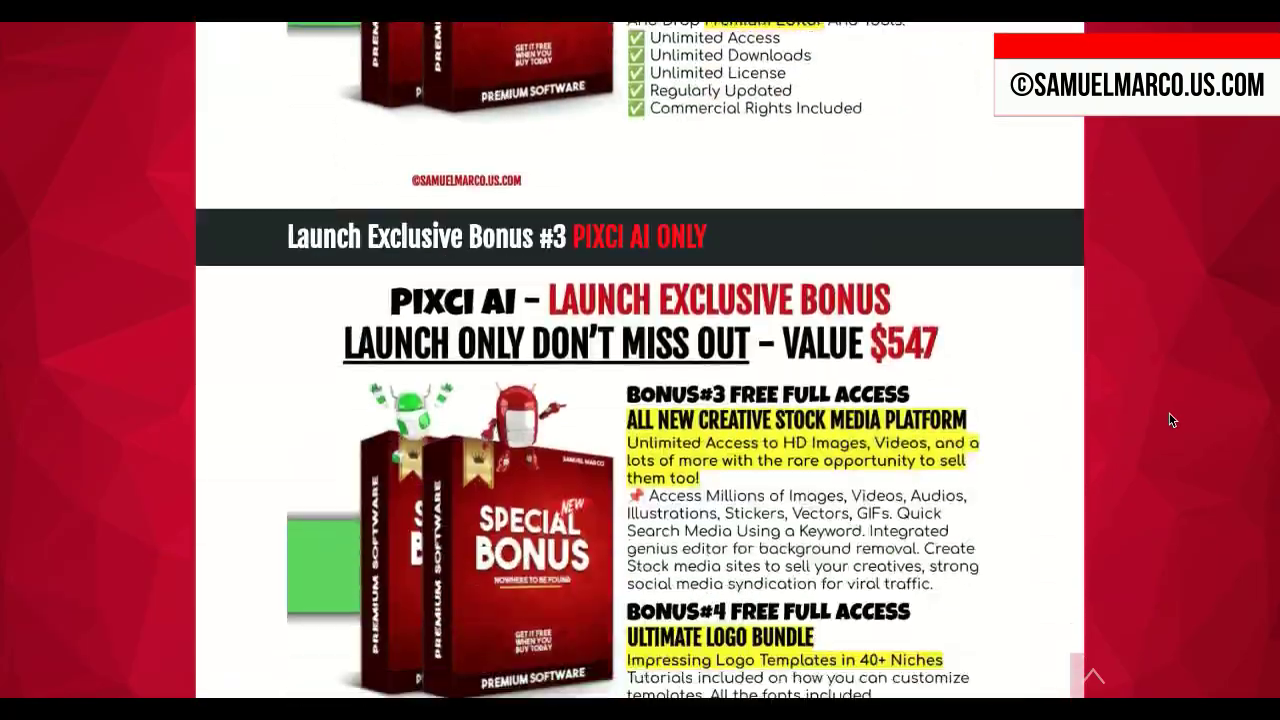
pyautogui.scroll(-15, 1172, 420)
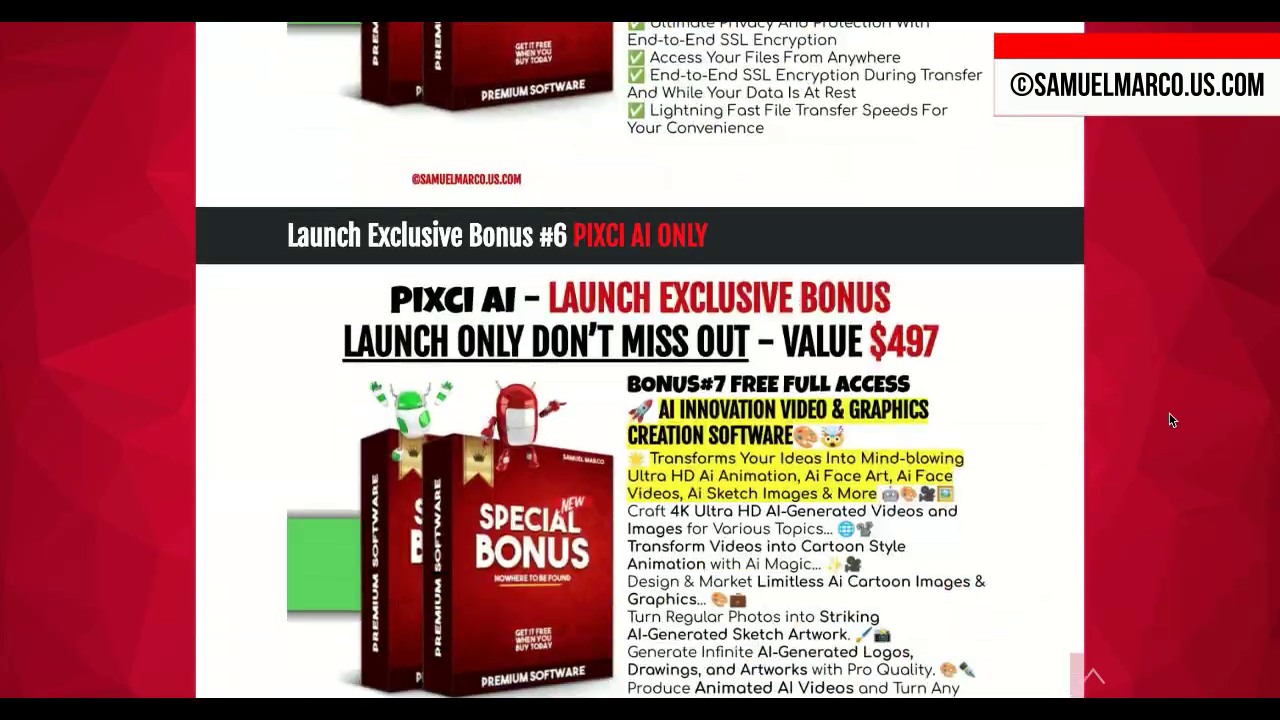
pyautogui.scroll(-15, 1172, 420)
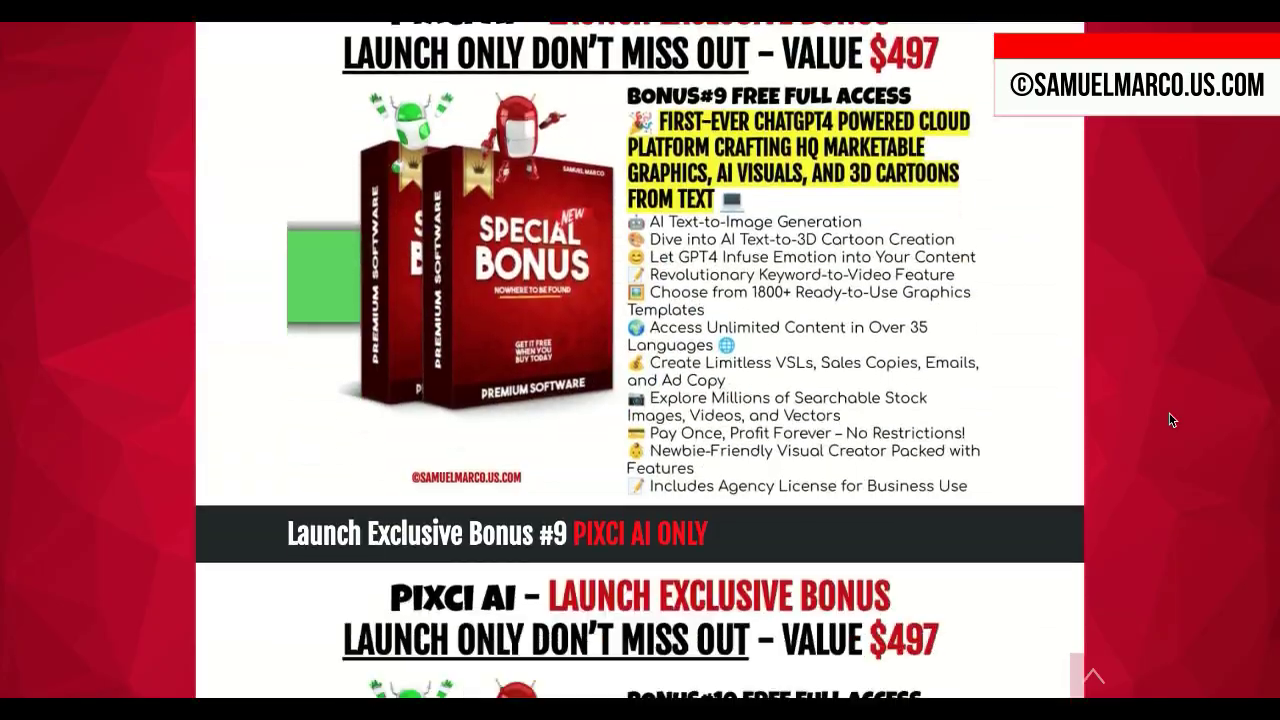
pyautogui.scroll(-15, 1172, 420)
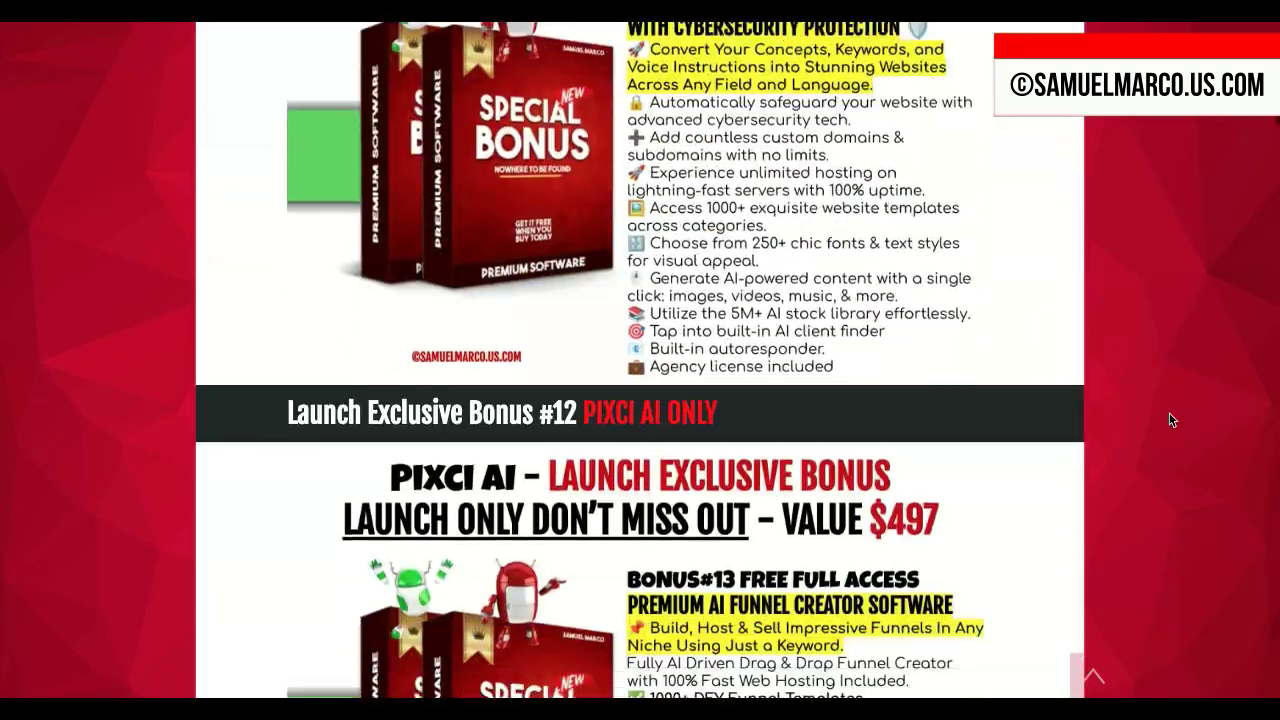
pyautogui.scroll(-15, 1172, 420)
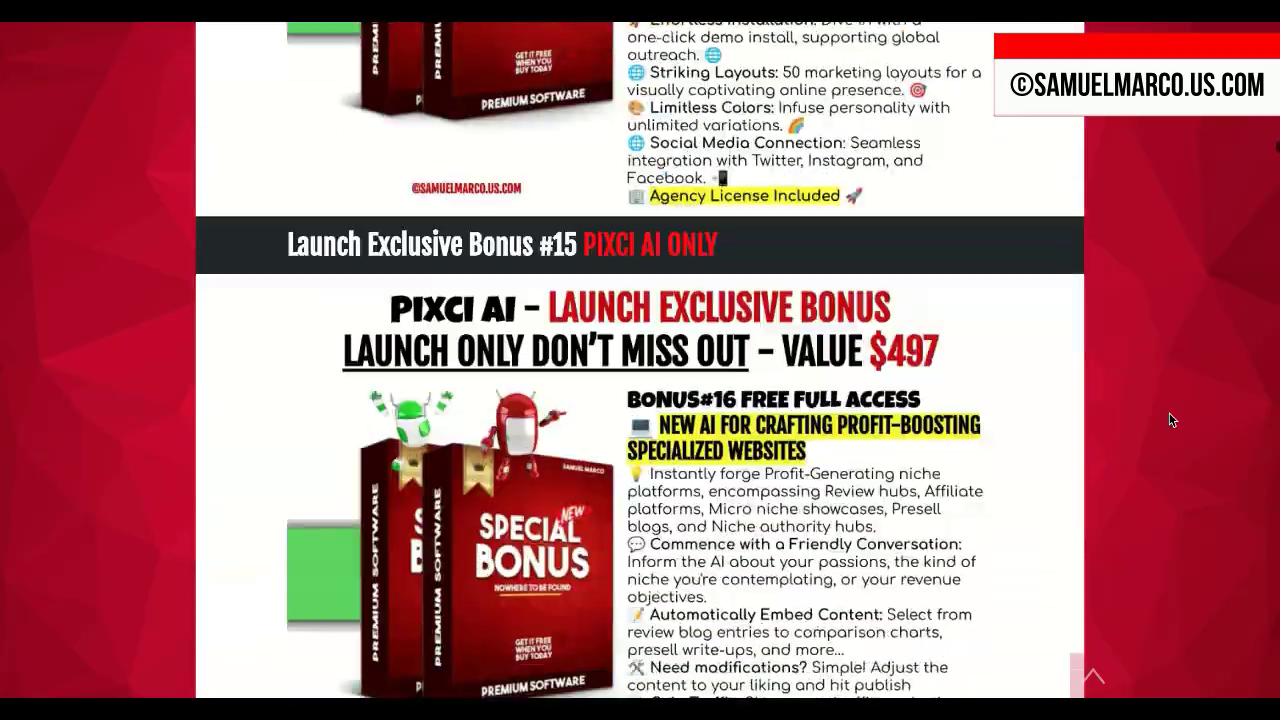
pyautogui.scroll(-15, 1172, 420)
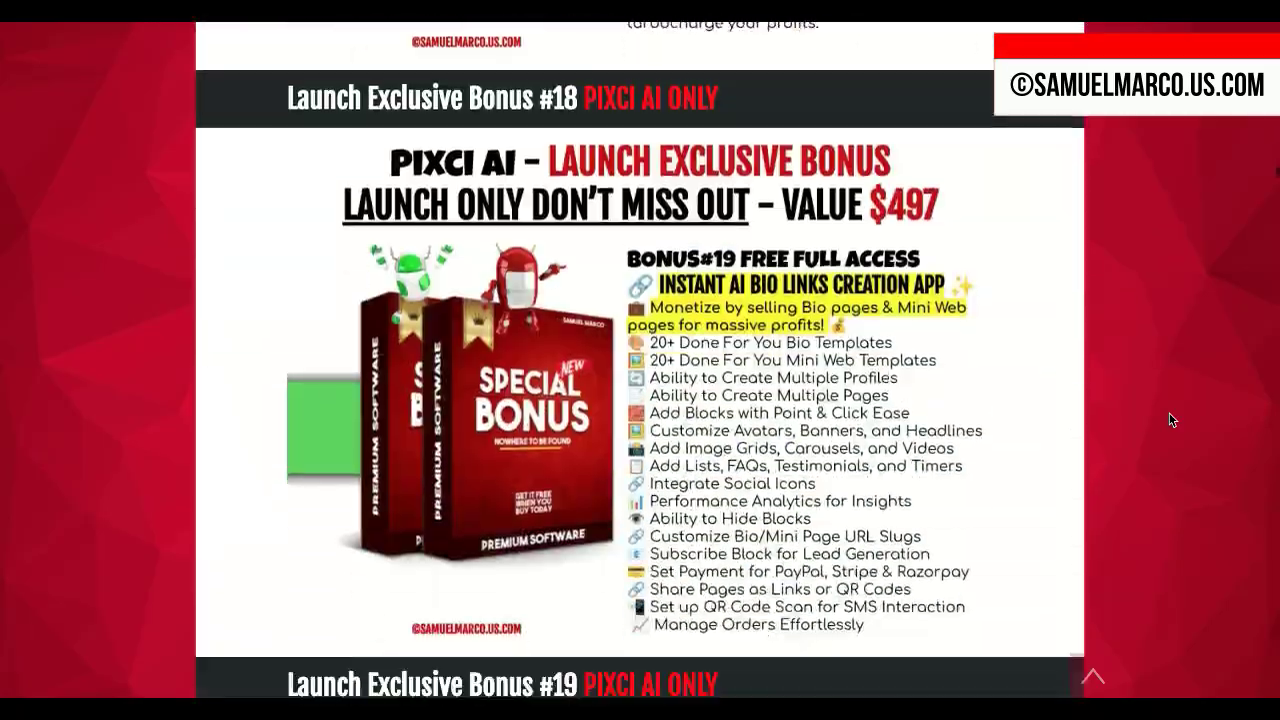
pyautogui.scroll(-15, 1172, 420)
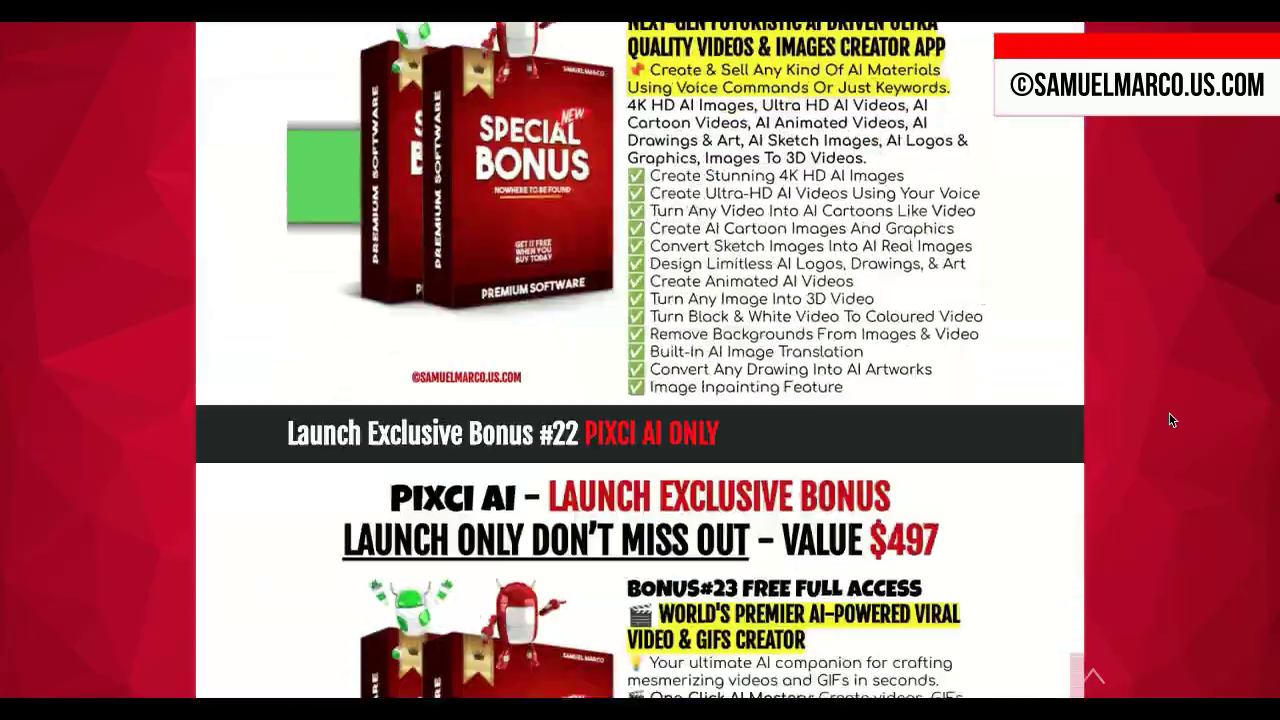
pyautogui.scroll(-15, 1172, 420)
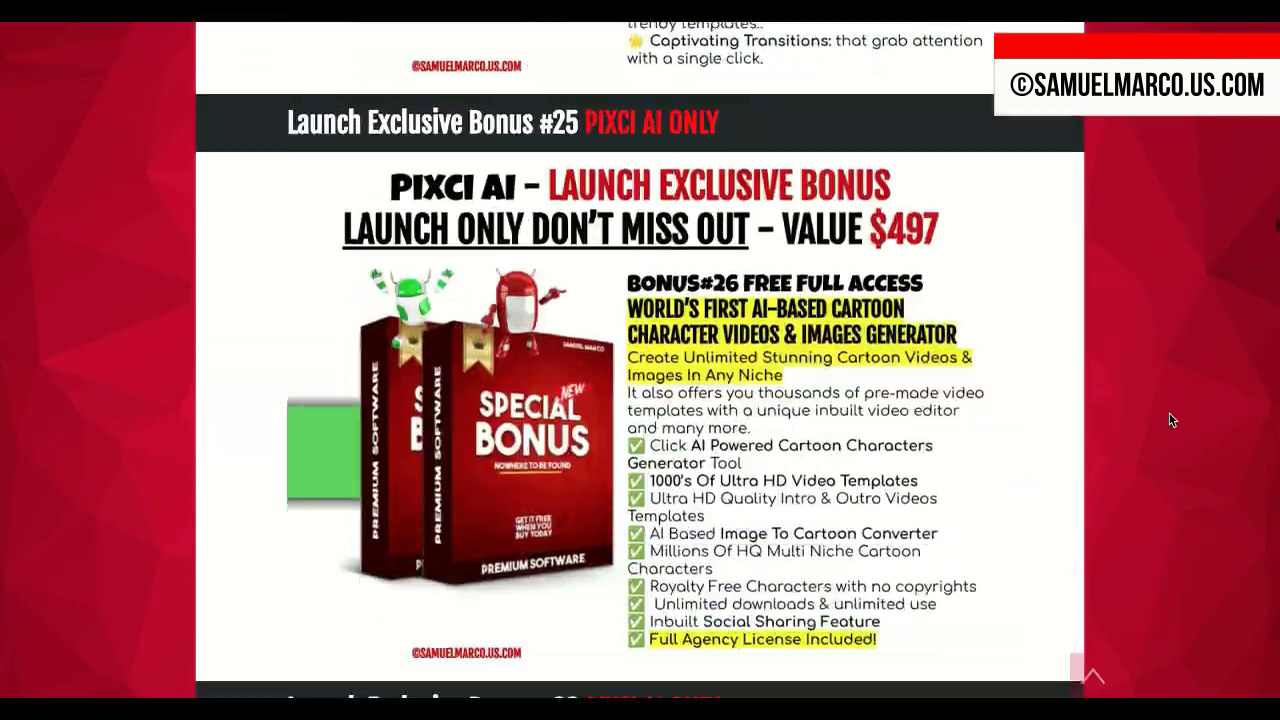
pyautogui.scroll(-15, 1172, 420)
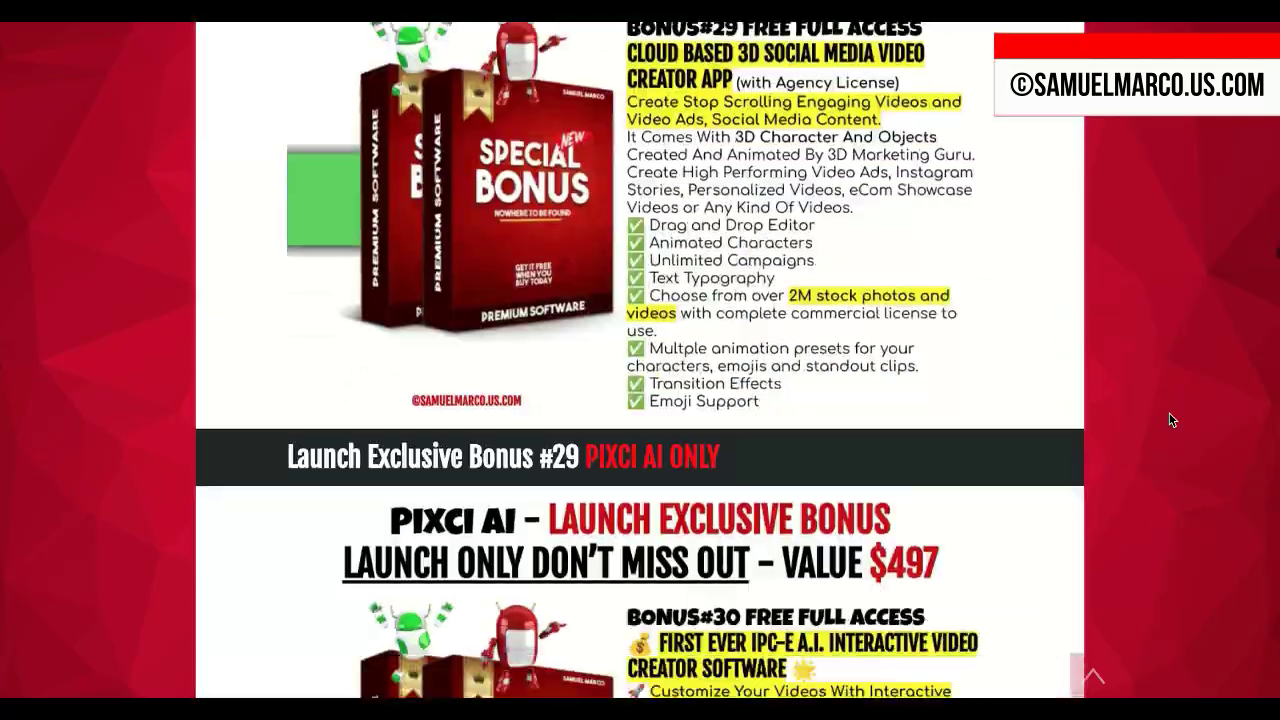
pyautogui.scroll(-15, 1172, 420)
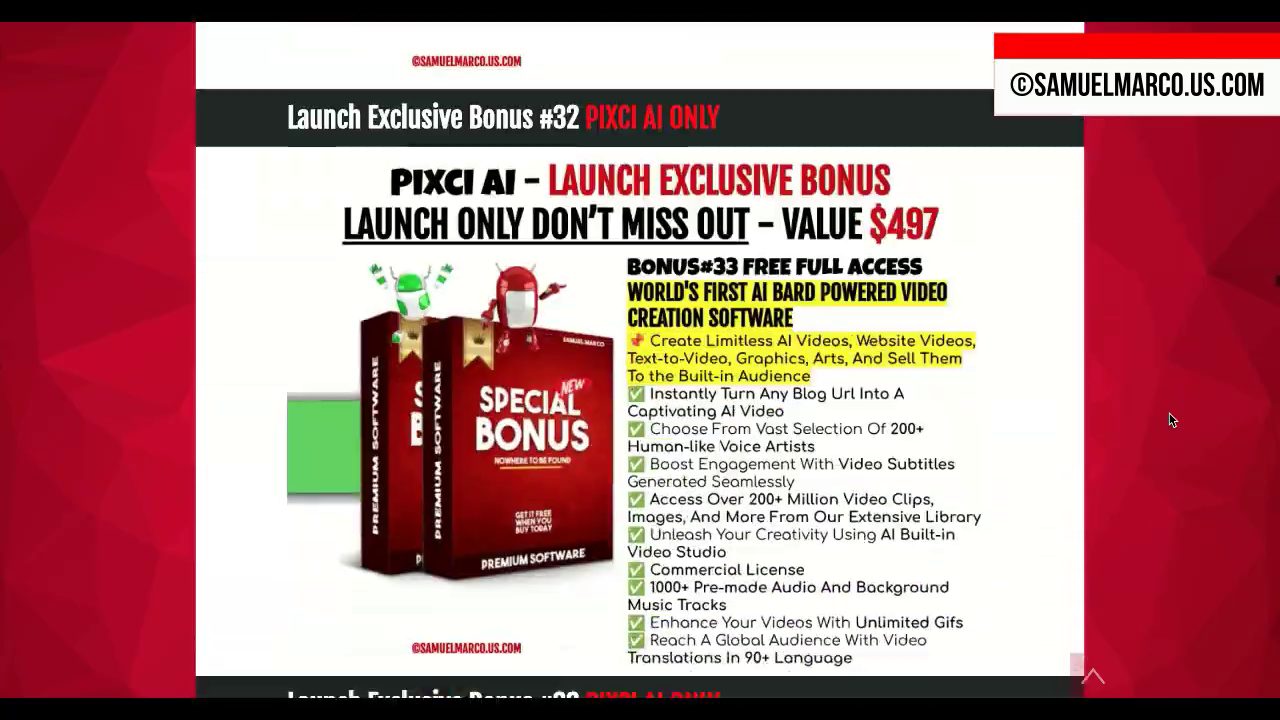
pyautogui.scroll(-15, 1172, 420)
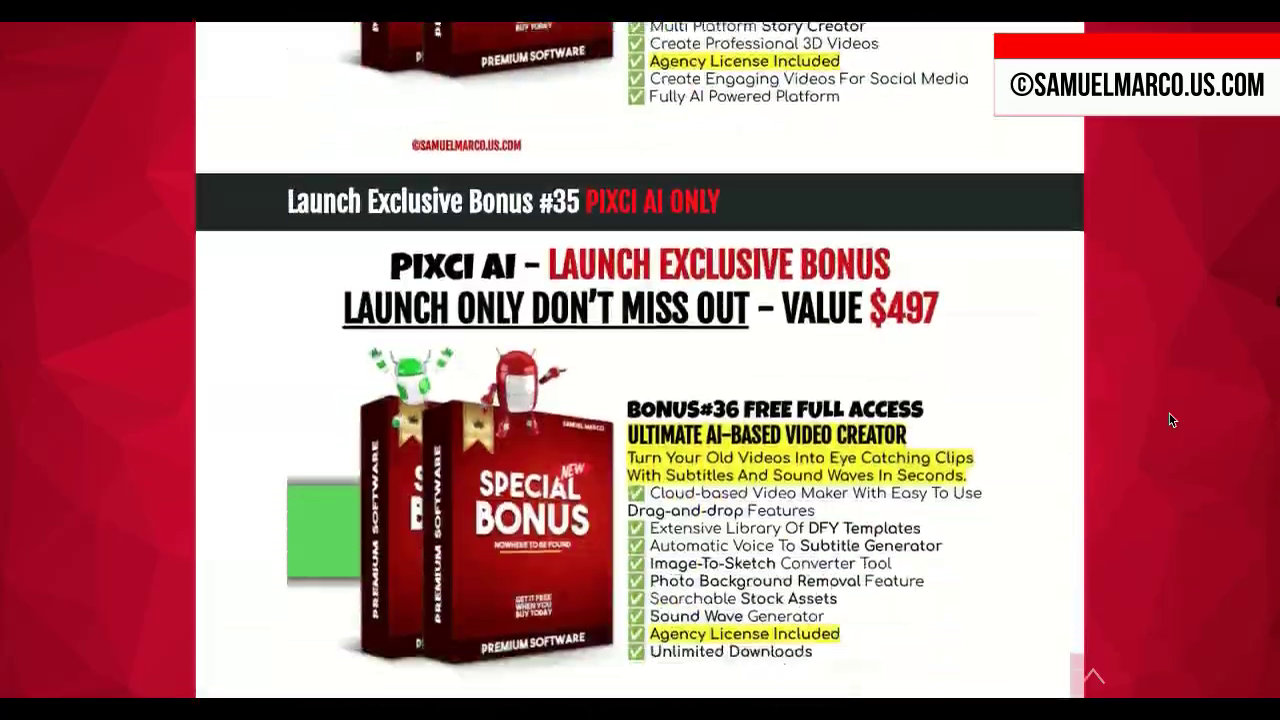
pyautogui.scroll(-15, 1172, 420)
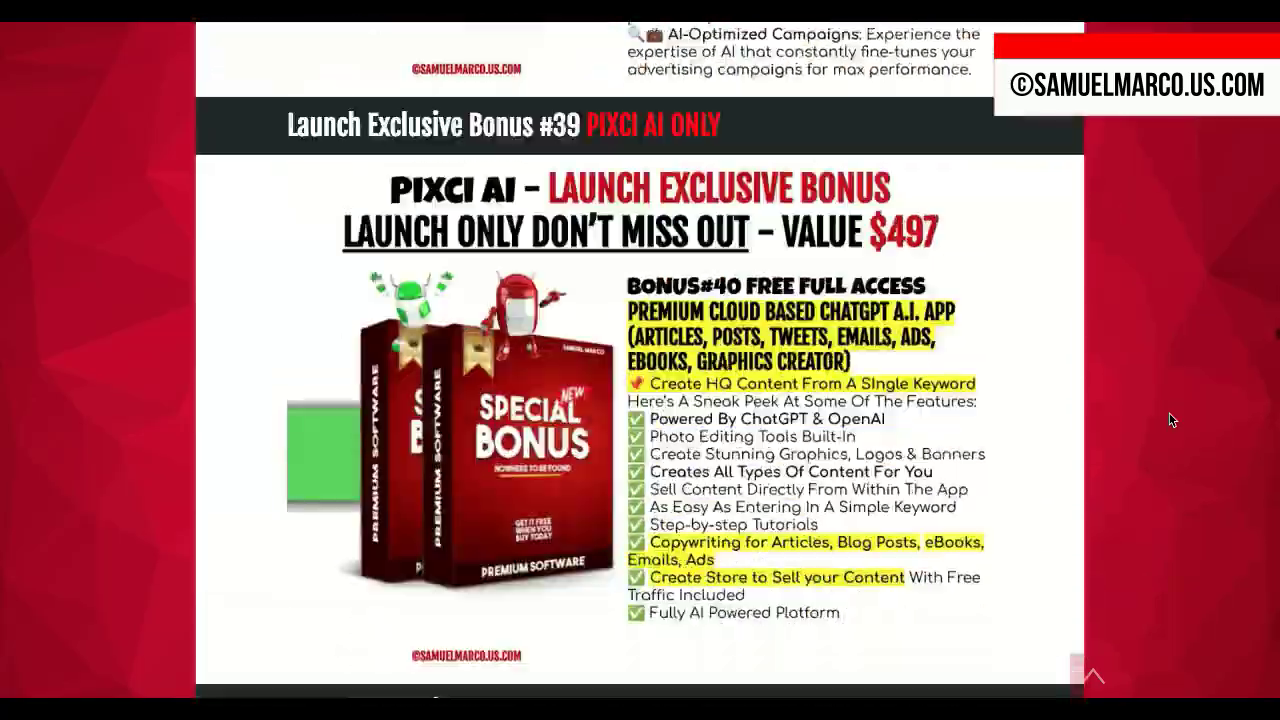
pyautogui.scroll(-15, 1172, 420)
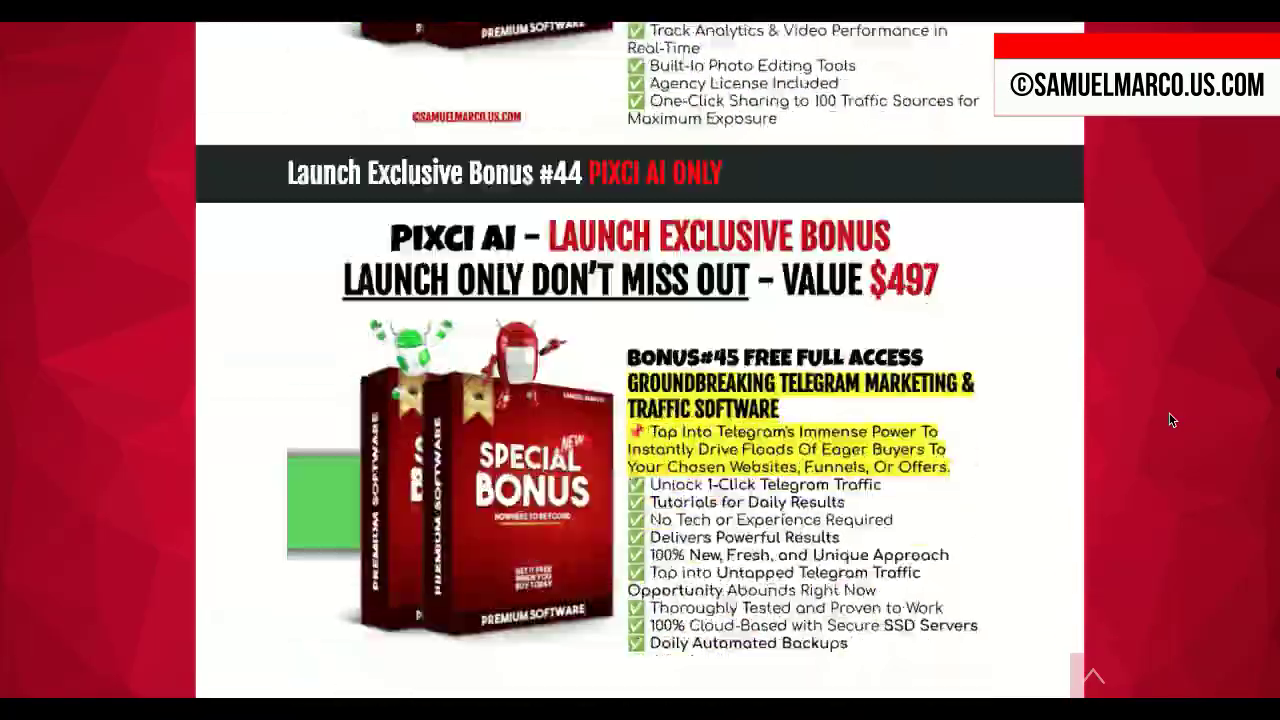
pyautogui.scroll(-15, 1172, 420)
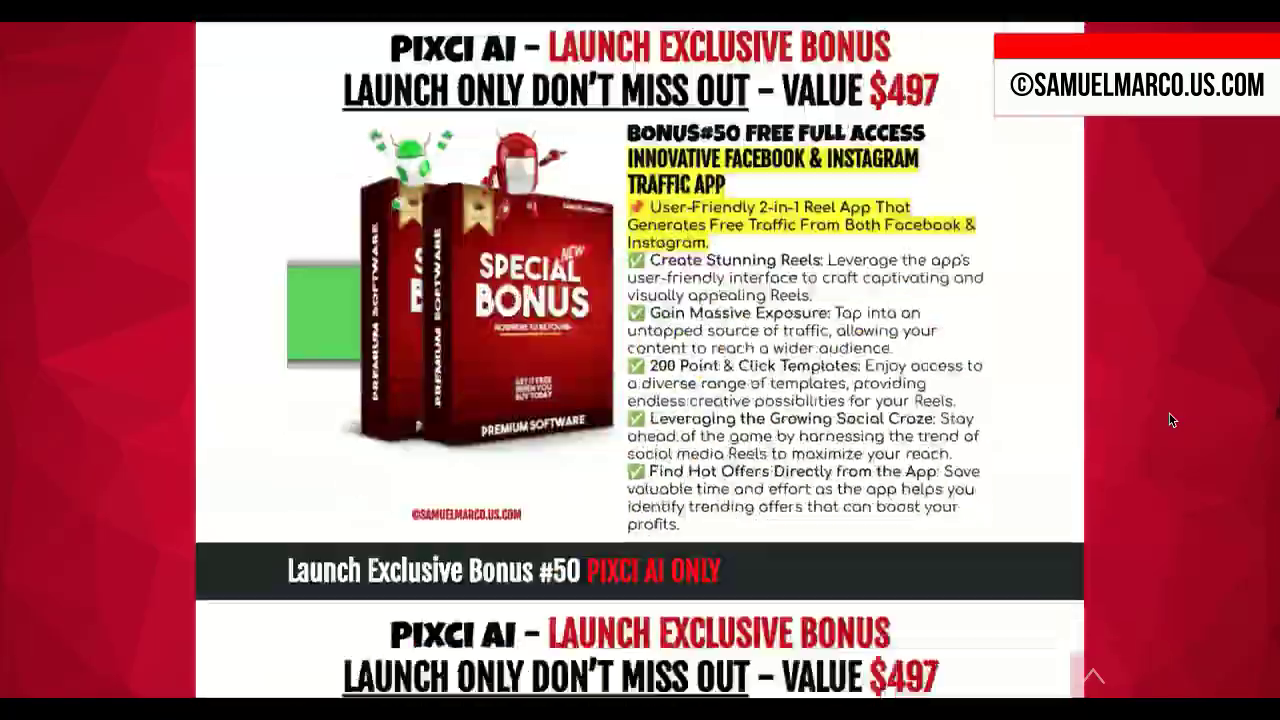
pyautogui.scroll(-15, 1172, 420)
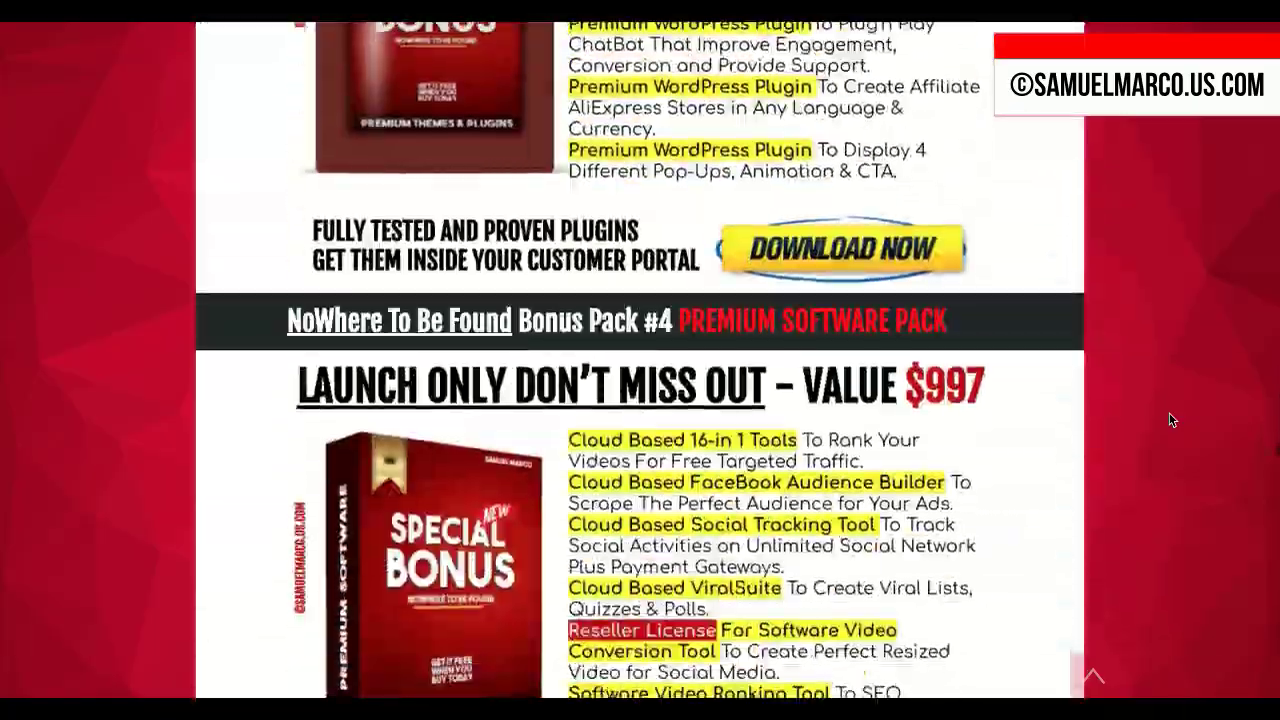
pyautogui.scroll(-15, 1172, 420)
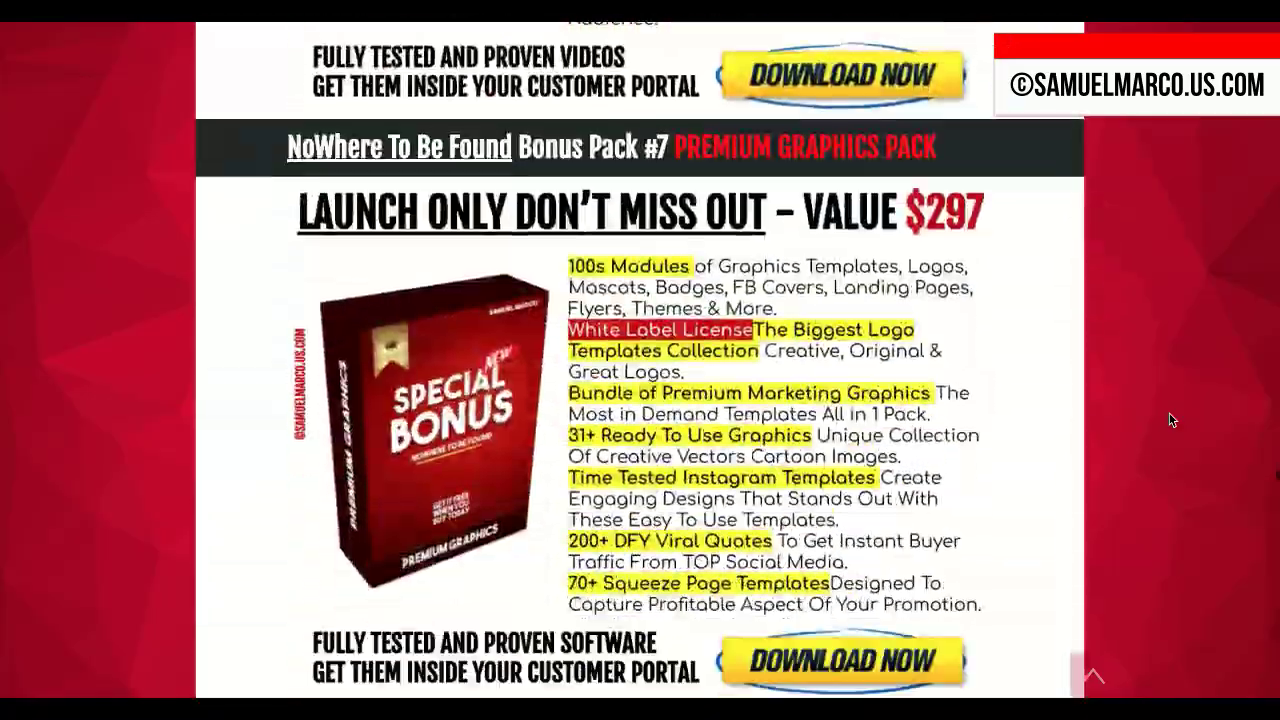
pyautogui.scroll(-15, 1172, 420)
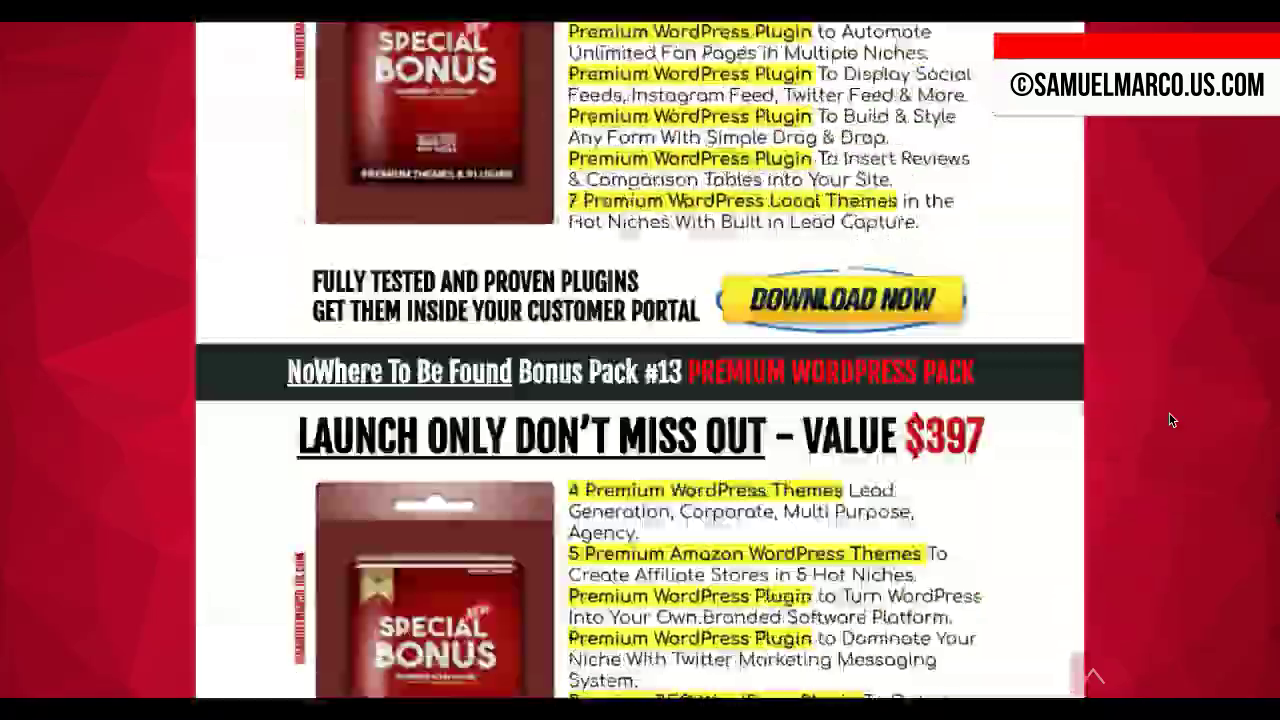
pyautogui.scroll(-15, 1172, 420)
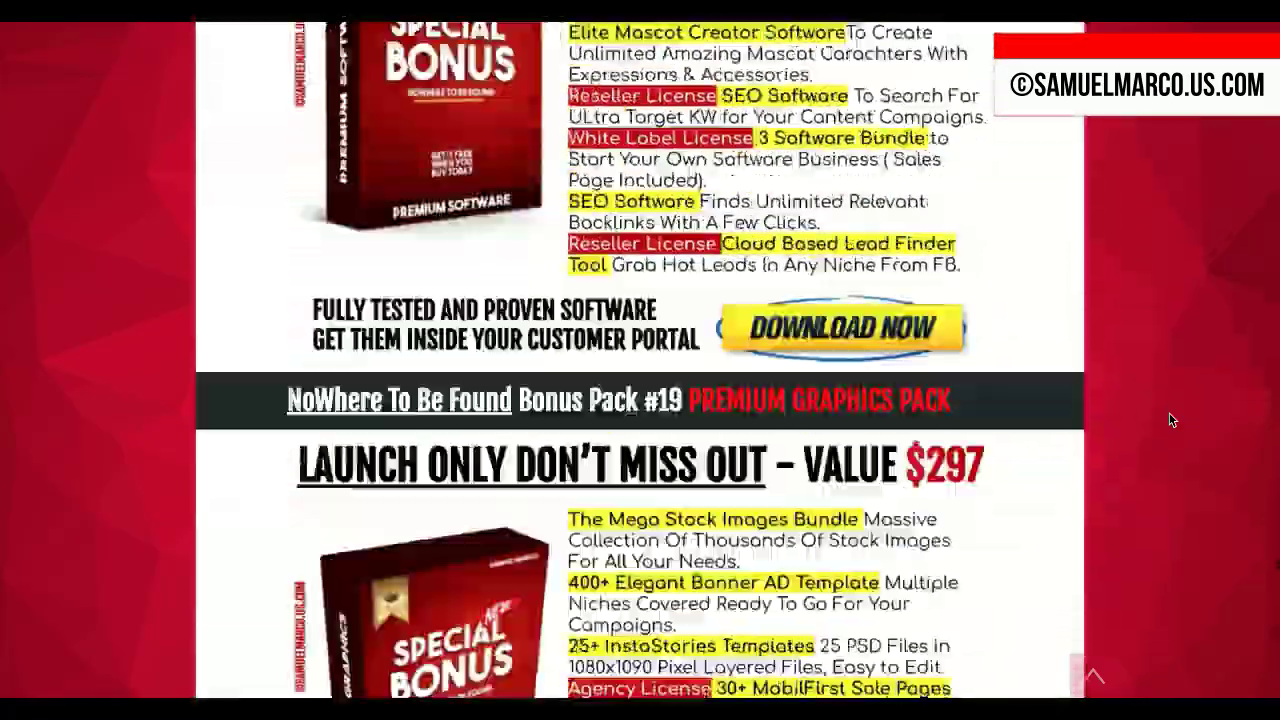
pyautogui.scroll(-15, 1172, 420)
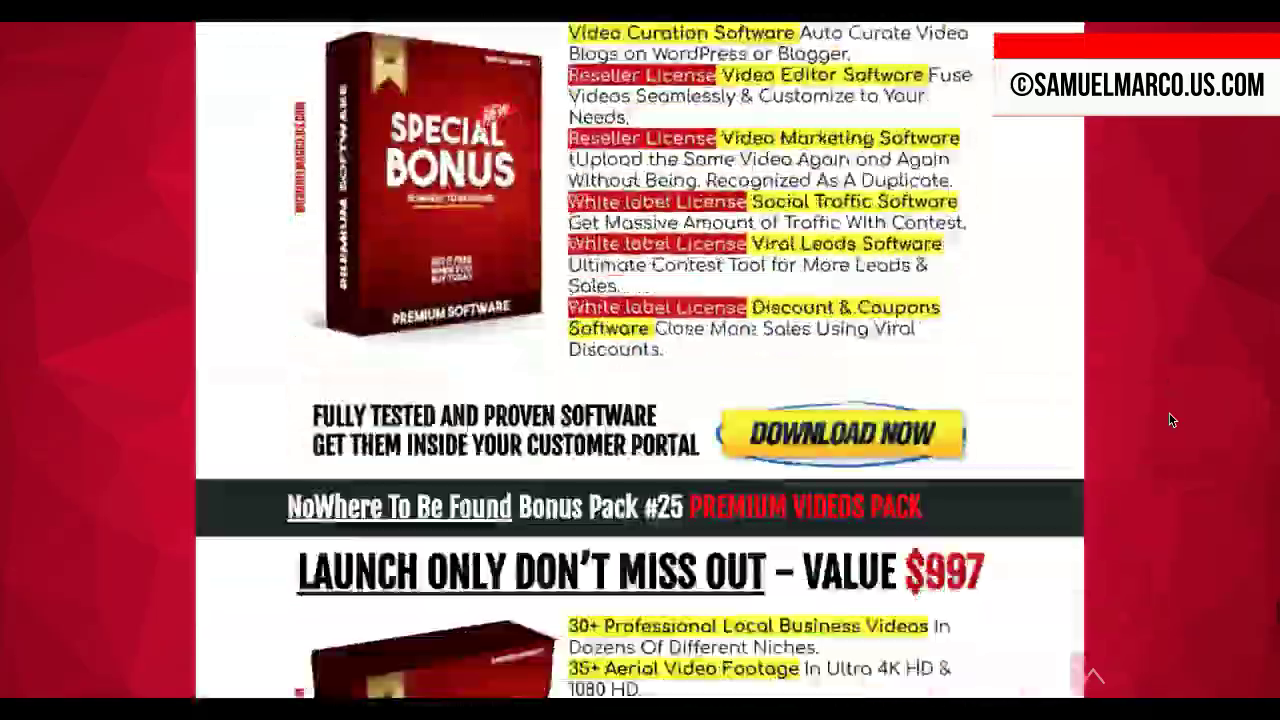
pyautogui.scroll(-15, 1172, 420)
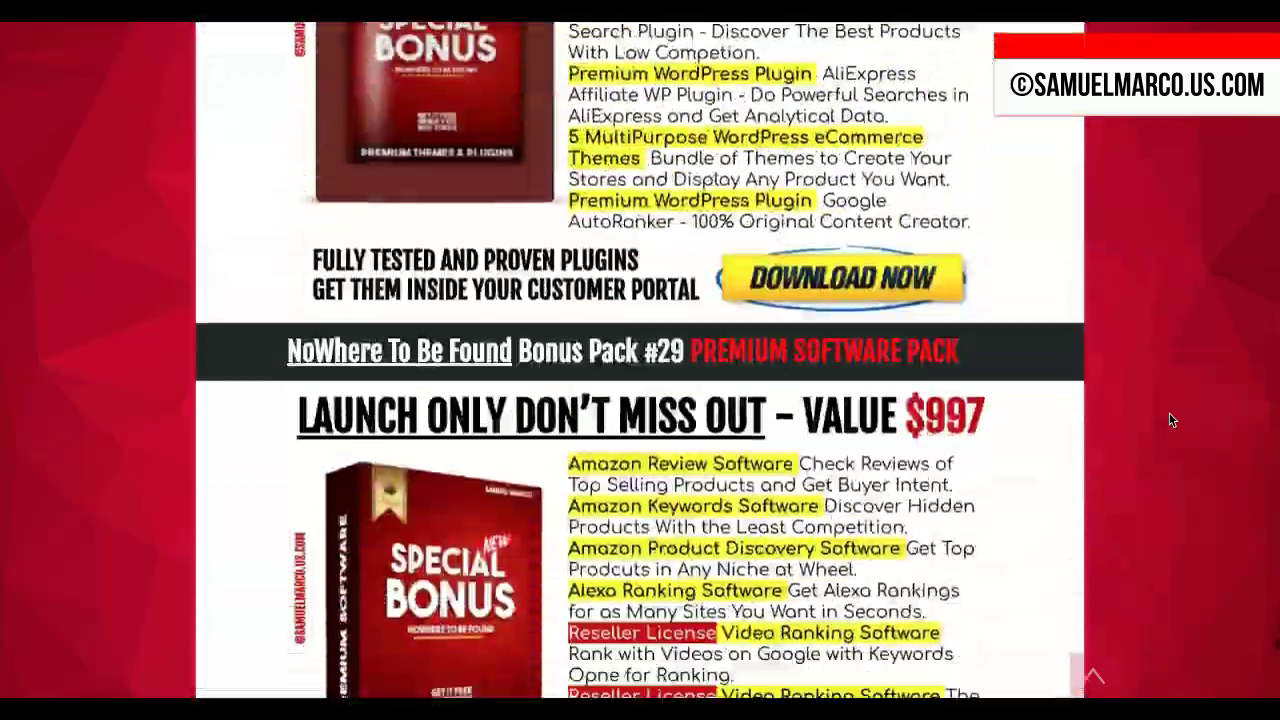
pyautogui.scroll(-15, 1172, 420)
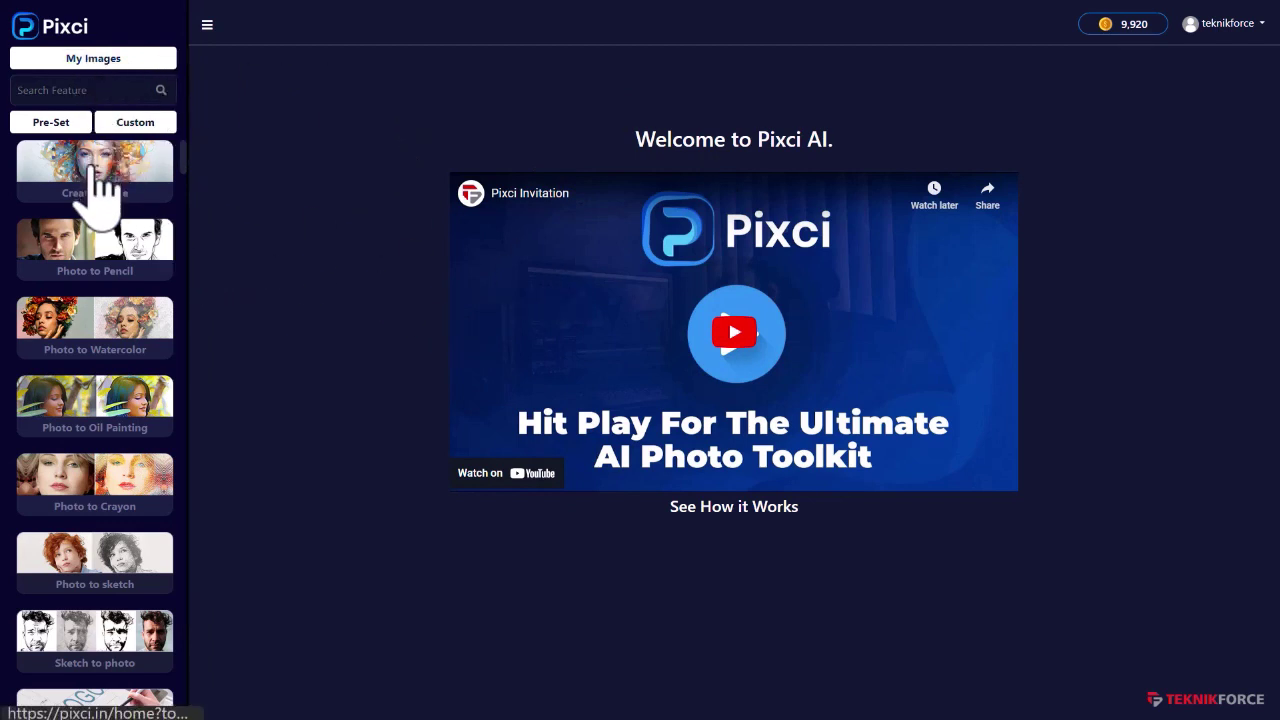
# Return to an empty Create Image form set to Stable Diffusion v1-6
pyautogui.moveTo(185, 163); pyautogui.dragTo(194, 418)
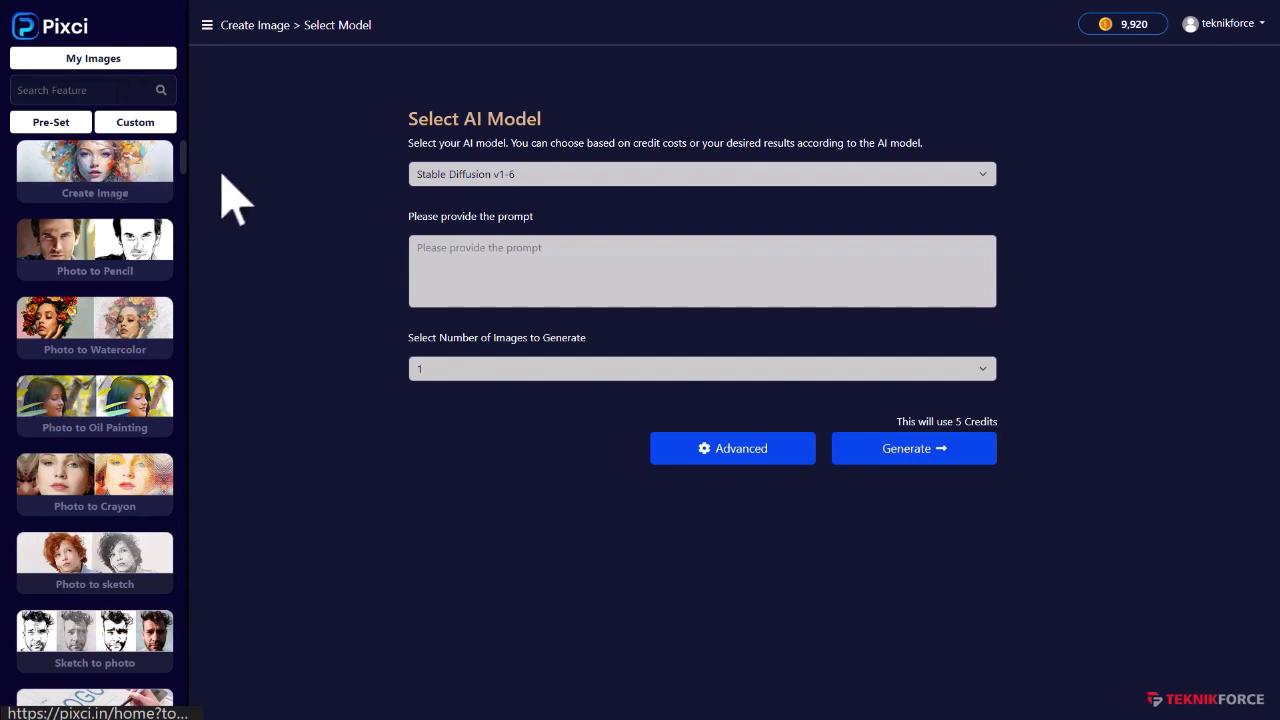
# Paste the shampoo-bottle sunset prompt and leave the image count at 1
pyautogui.click(473, 268)
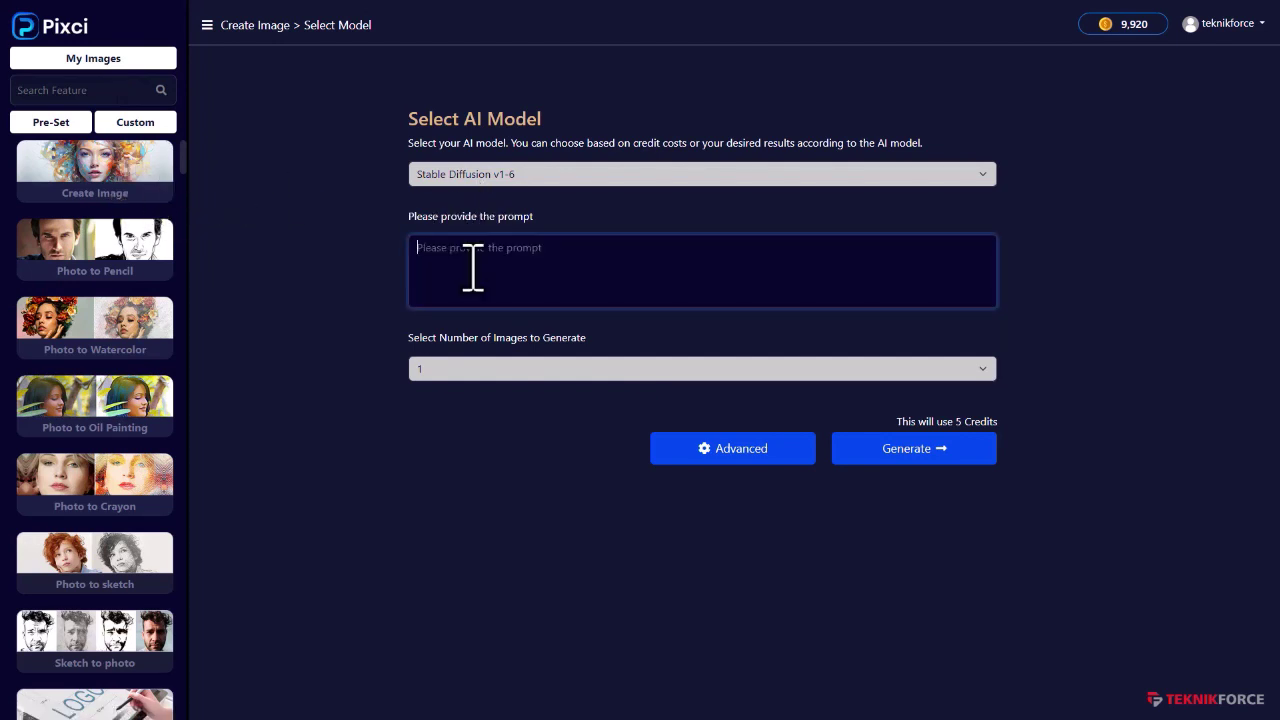
pyautogui.click(527, 176)
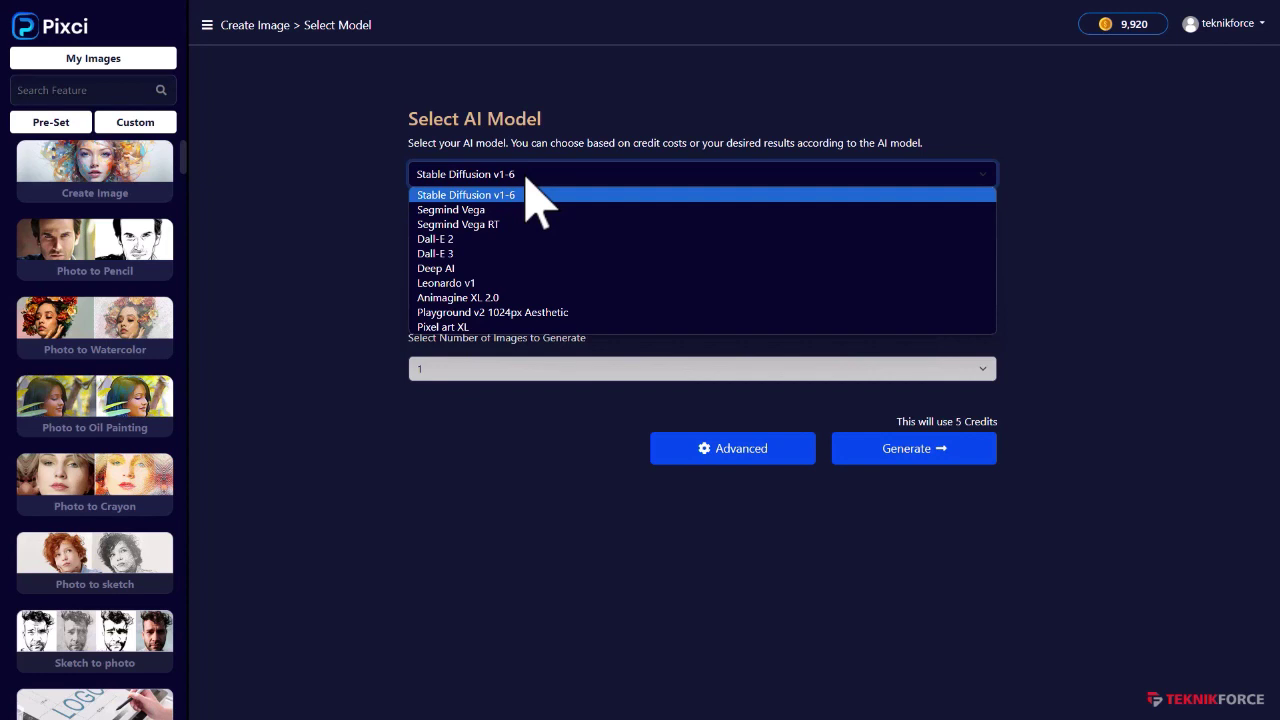
pyautogui.click(530, 470)
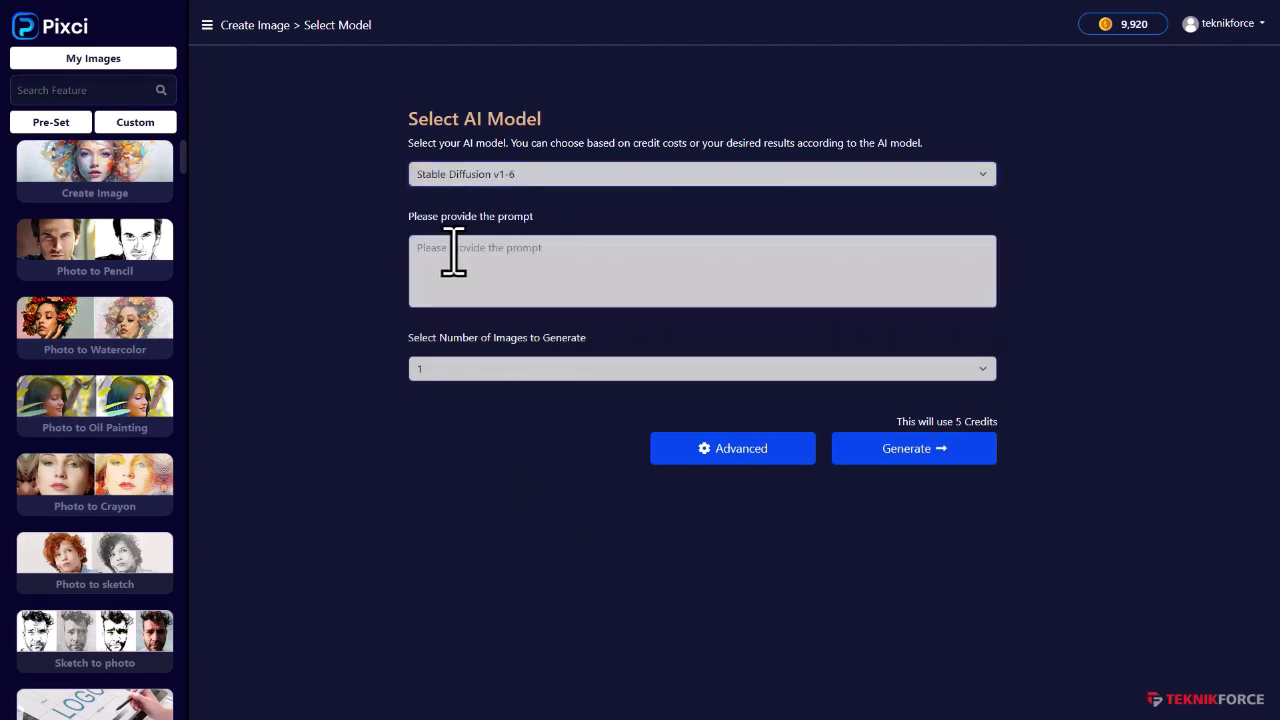
pyautogui.click(503, 289)
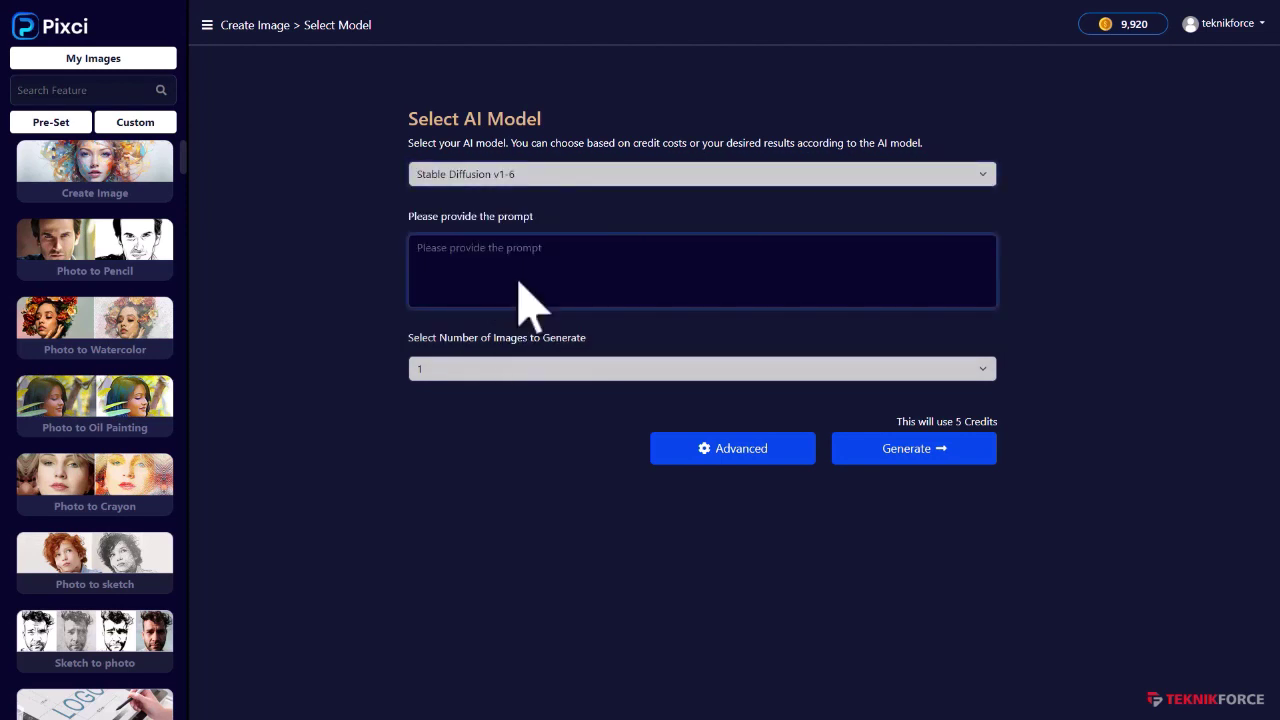
pyautogui.write('A beautiful bottle of shampoo. The label says "Washer". The backdrop is a sunset on the sea. You can see the sun setting far in the horizon.')
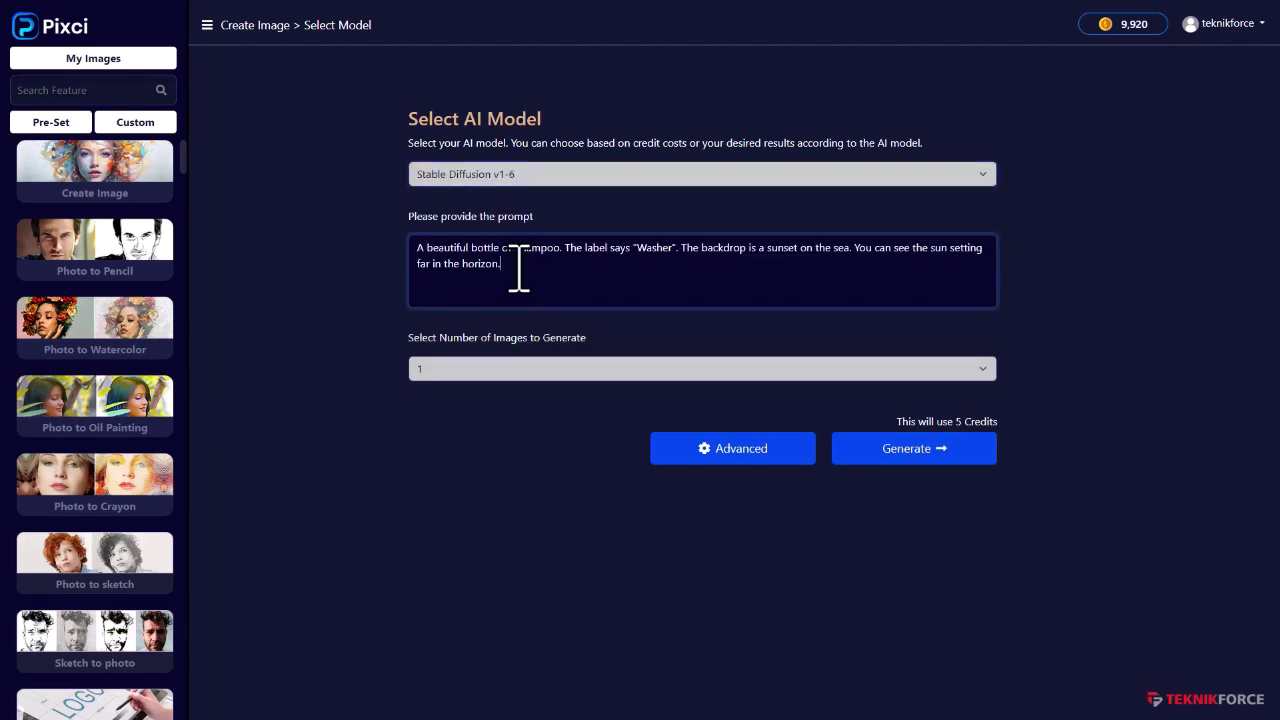
pyautogui.click(497, 370)
pyautogui.click(492, 535)
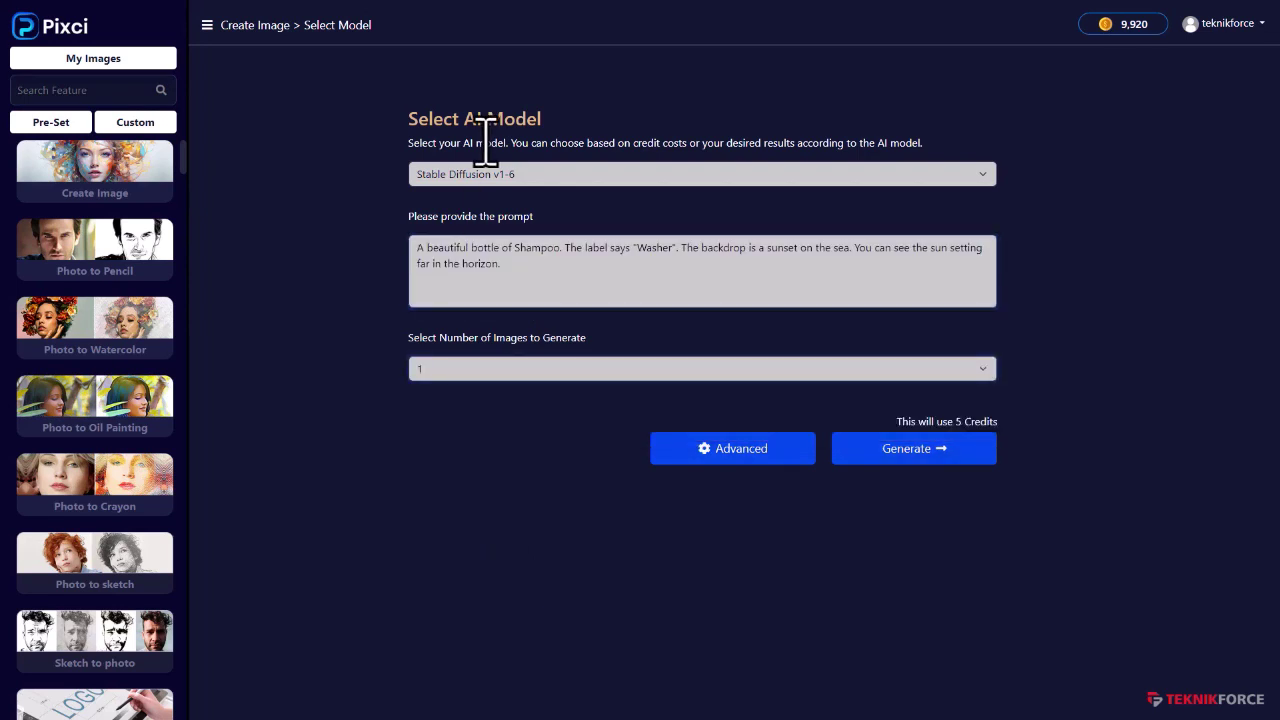
# Try Segmind Vega RT, Pixel art XL and Leonardo v1, then choose Dall-E 3
pyautogui.click(508, 176)
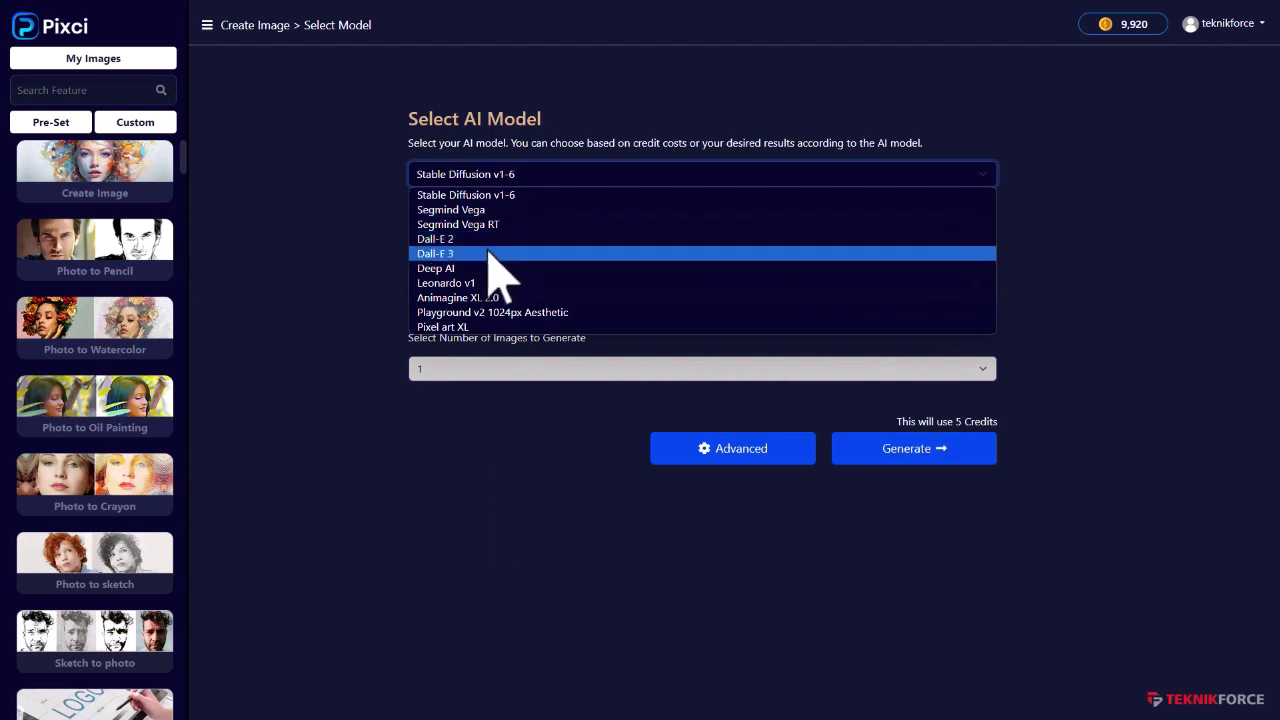
pyautogui.click(497, 197)
pyautogui.click(517, 177)
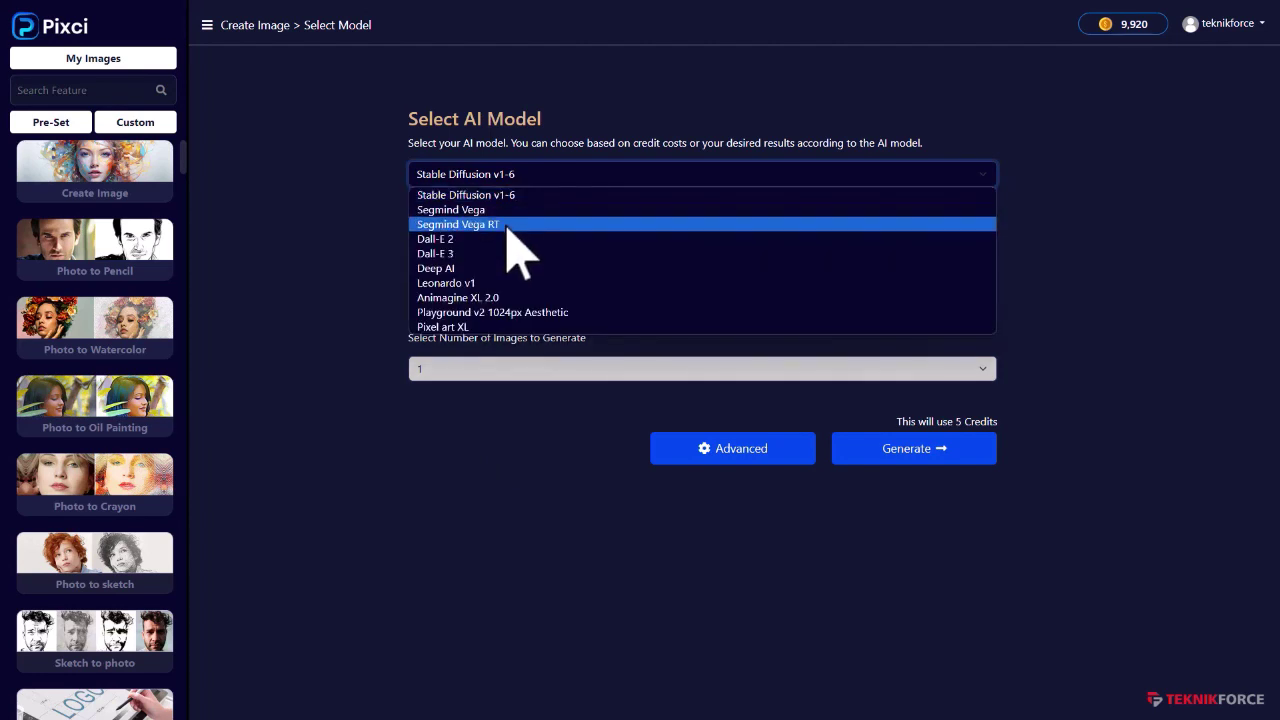
pyautogui.click(507, 225)
pyautogui.click(509, 176)
pyautogui.click(504, 327)
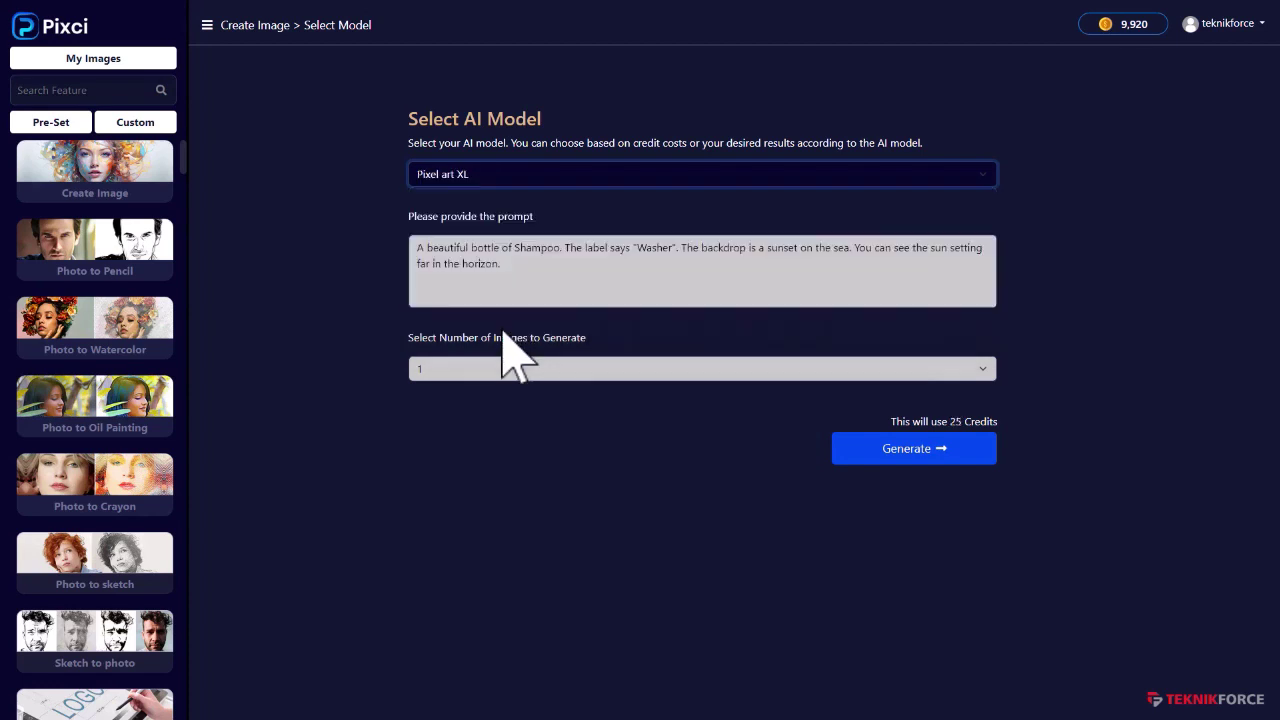
pyautogui.click(507, 177)
pyautogui.click(500, 281)
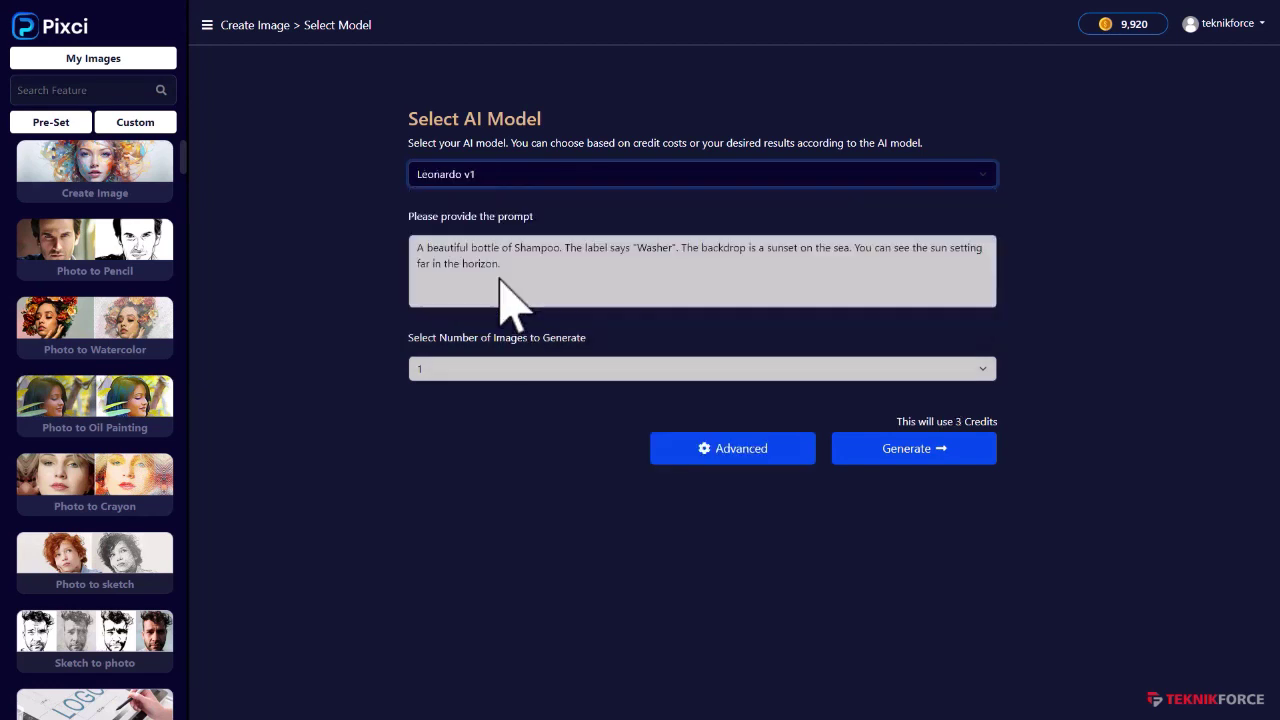
pyautogui.click(510, 177)
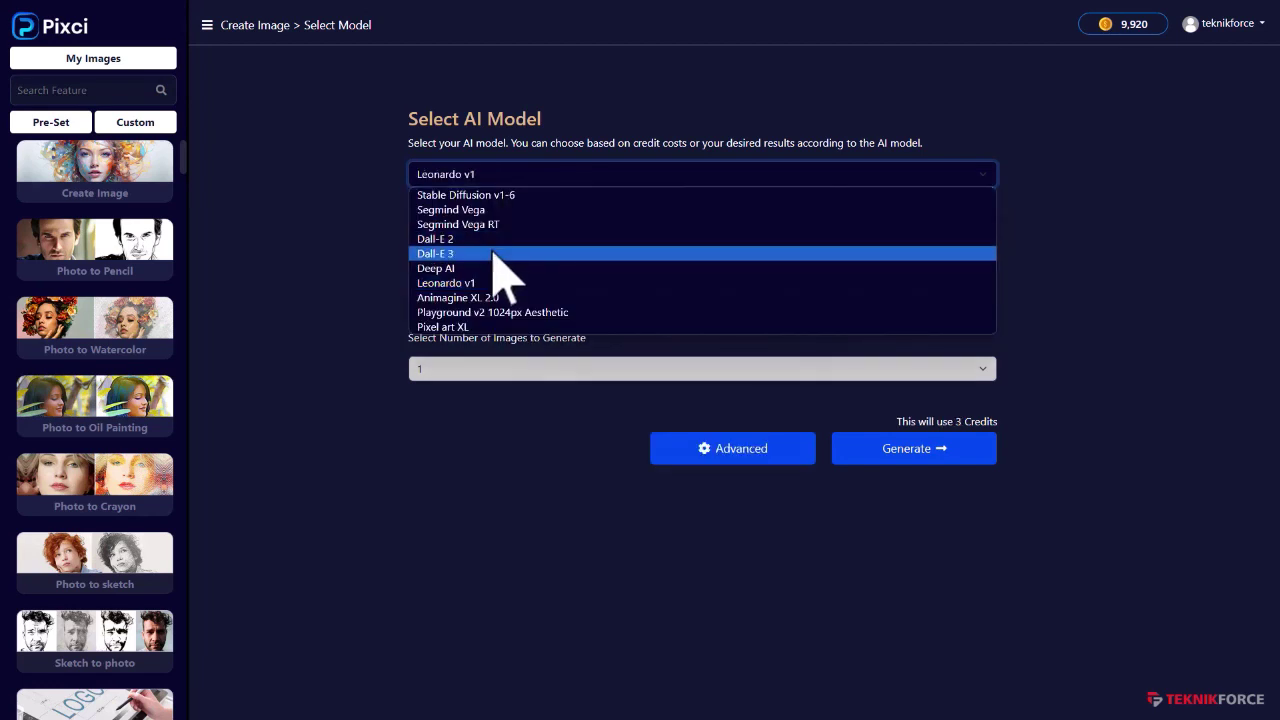
pyautogui.click(493, 253)
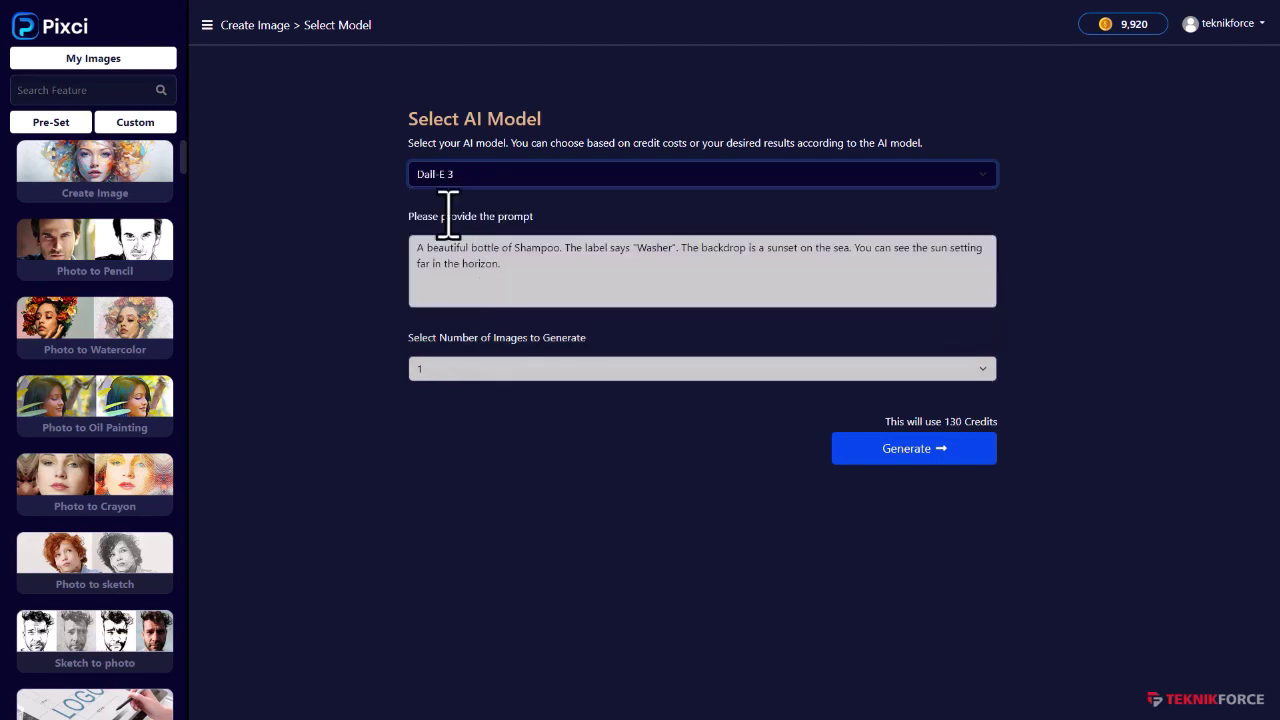
# Confirm one image with Dall-E 3 and generate it for 130 credits
pyautogui.click(465, 374)
pyautogui.click(460, 390)
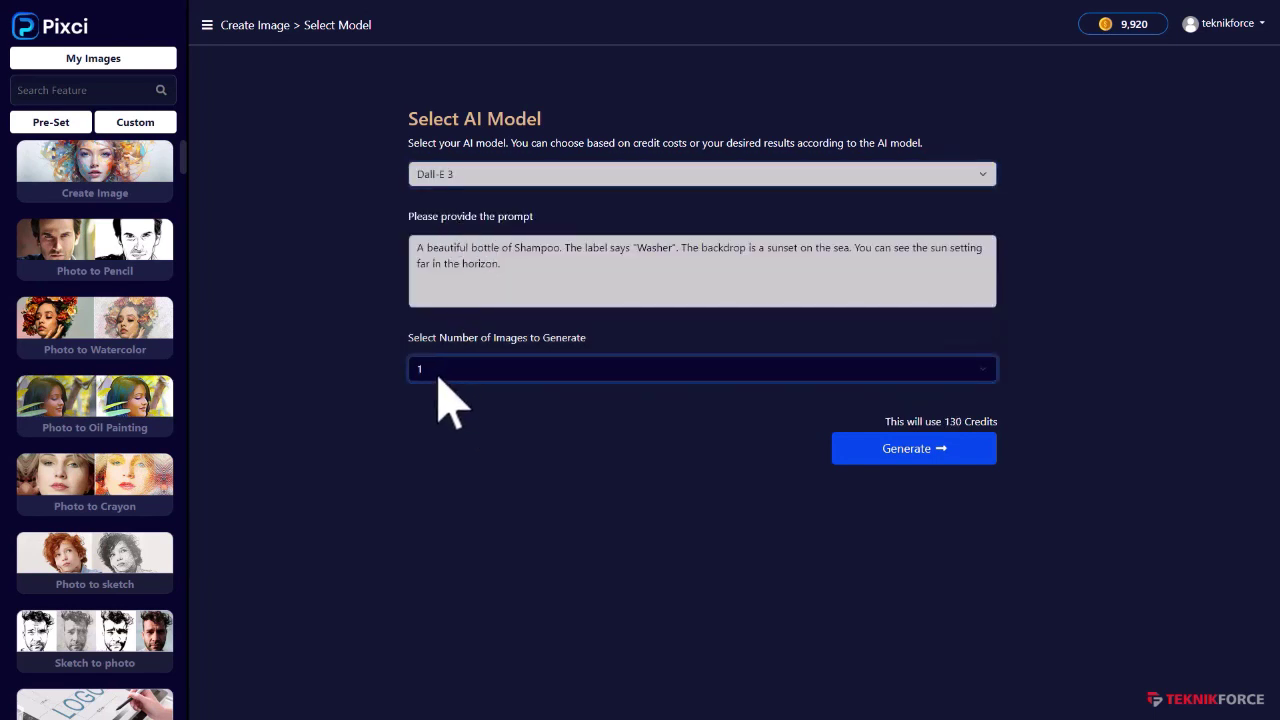
pyautogui.click(440, 377)
pyautogui.click(443, 382)
pyautogui.click(446, 380)
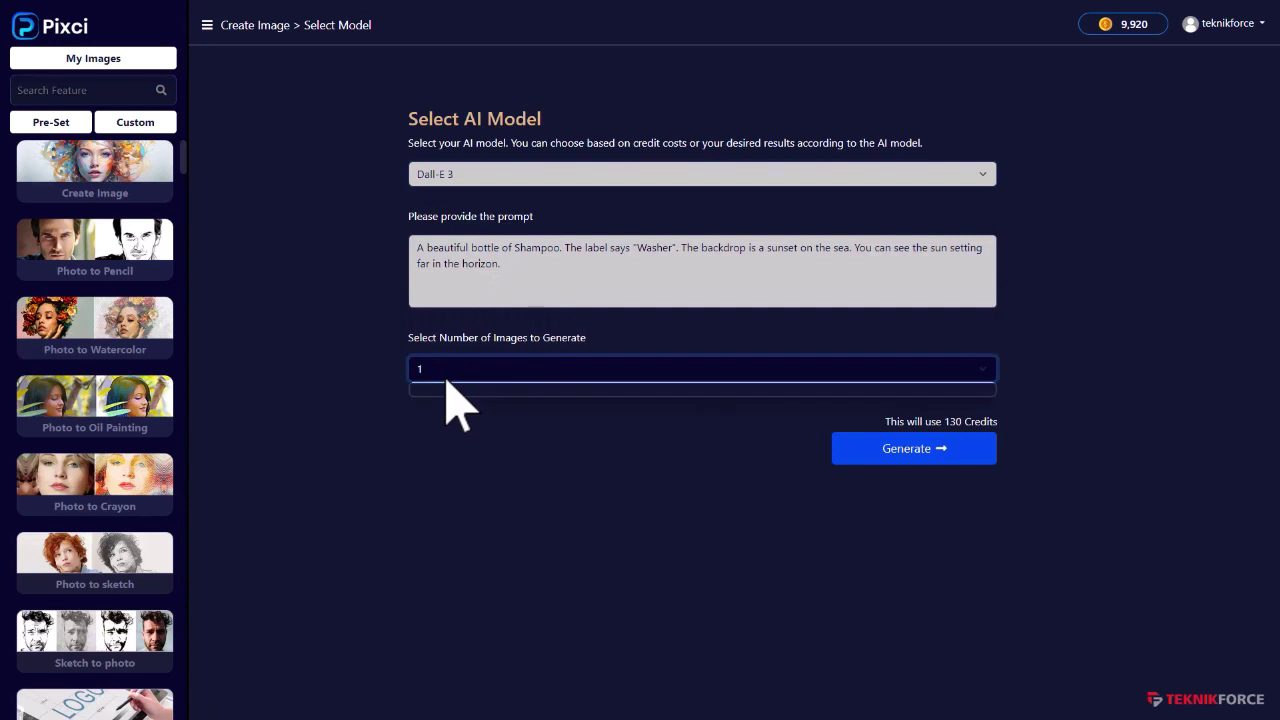
pyautogui.click(491, 175)
pyautogui.click(511, 491)
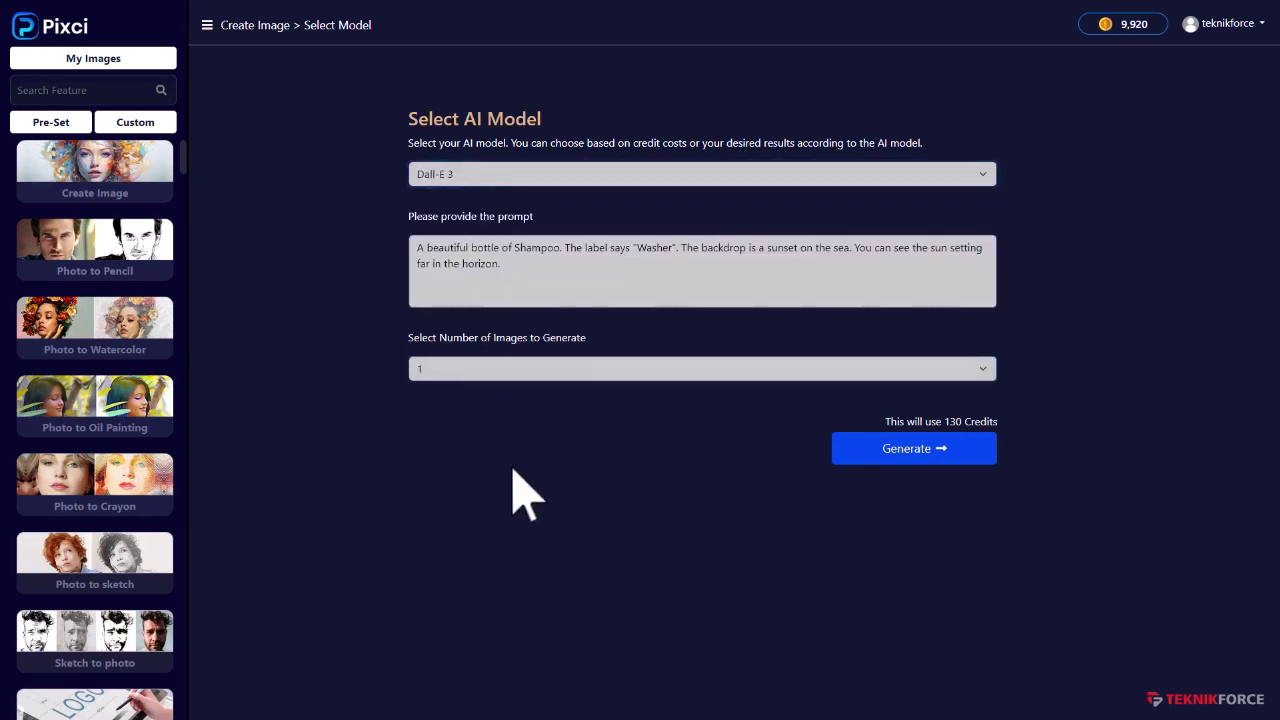
pyautogui.click(913, 450)
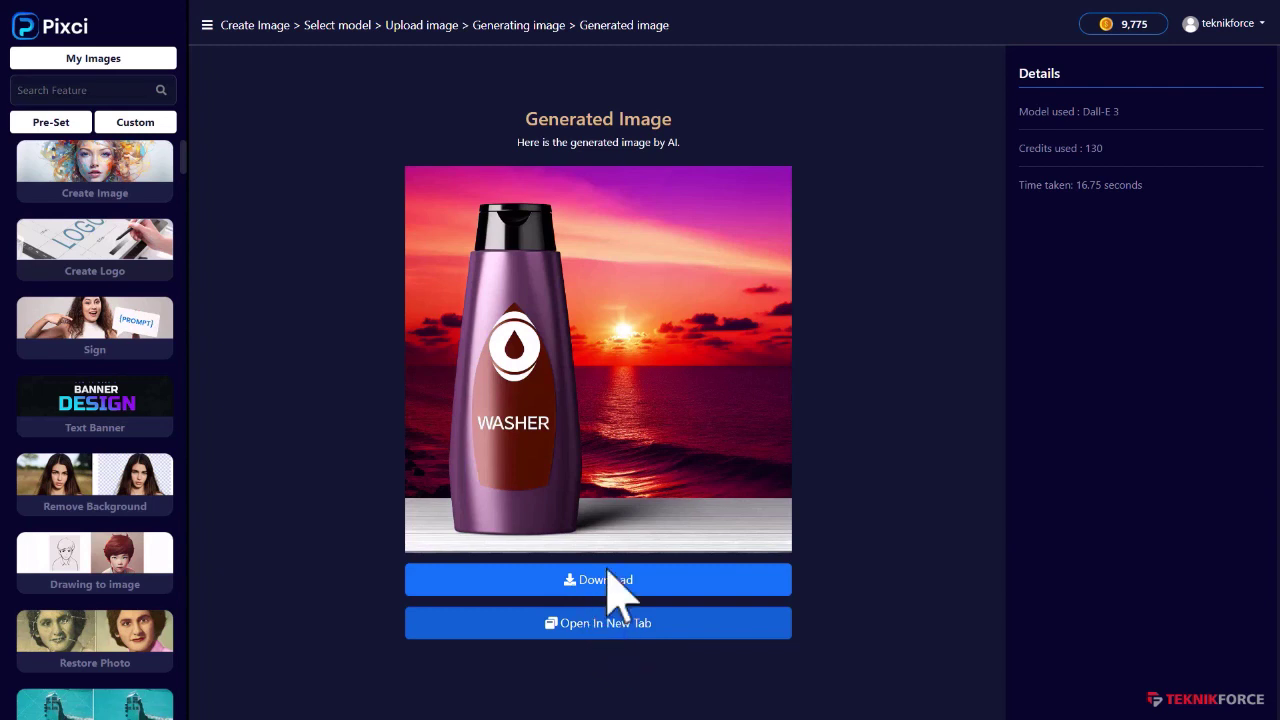
# Download the generated WASHER shampoo bottle image at 720 px
pyautogui.click(610, 580)
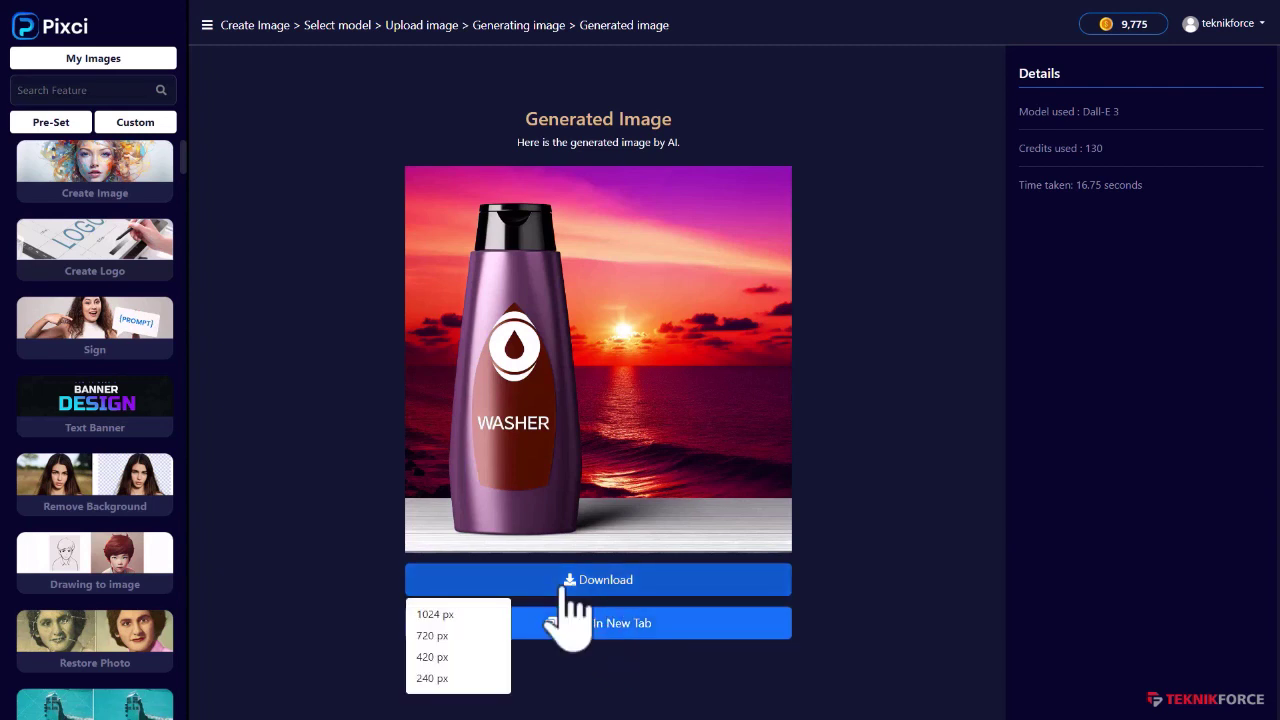
pyautogui.click(476, 636)
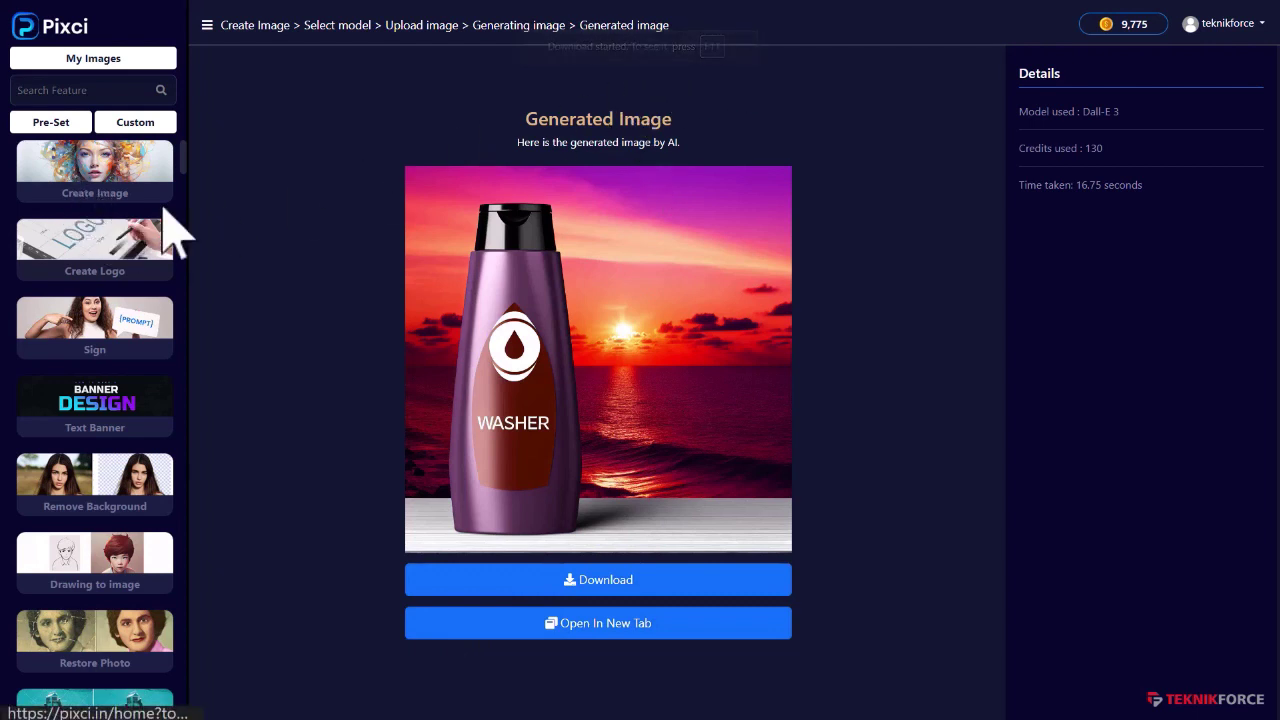
# Start a new image with the shampoo bottle prompt, Stable Diffusion v1-6 and one image
pyautogui.click(124, 175)
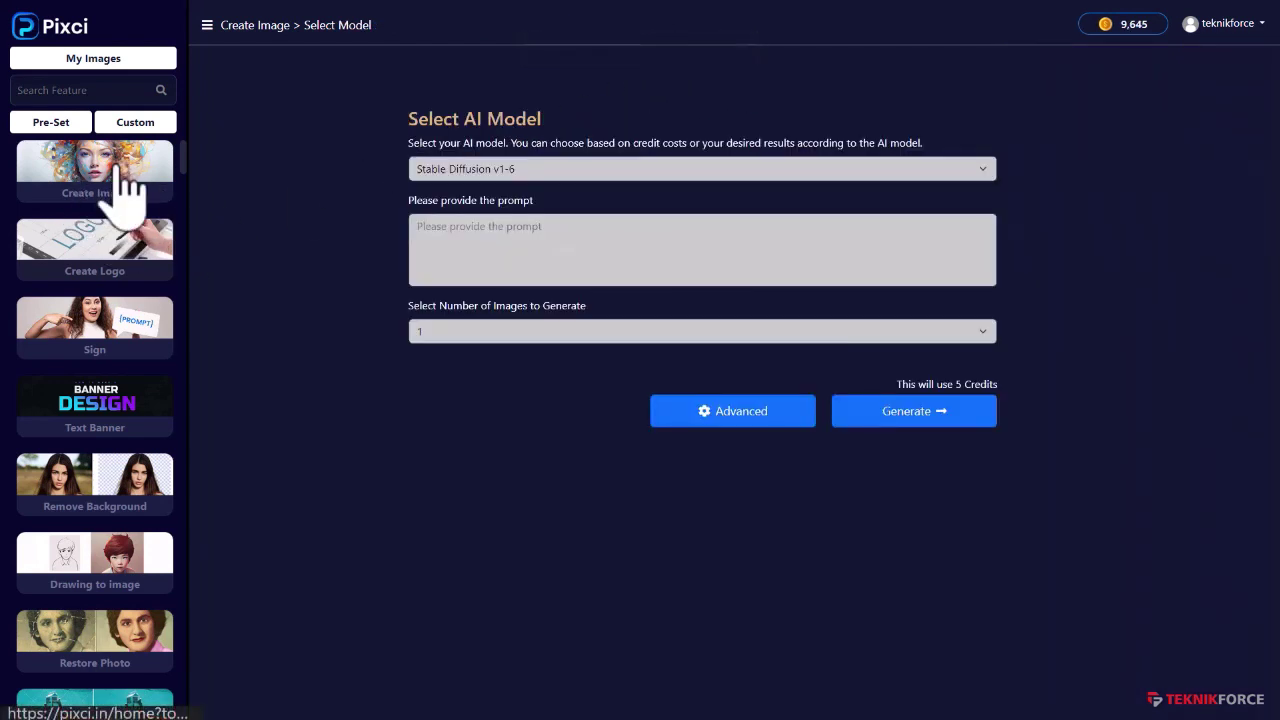
pyautogui.click(529, 269)
pyautogui.write('A beautiful bottle of Shampoo. The label says "Walker". The backdrop is a sunset on the sea. You can see the sun setting in the horizon.')
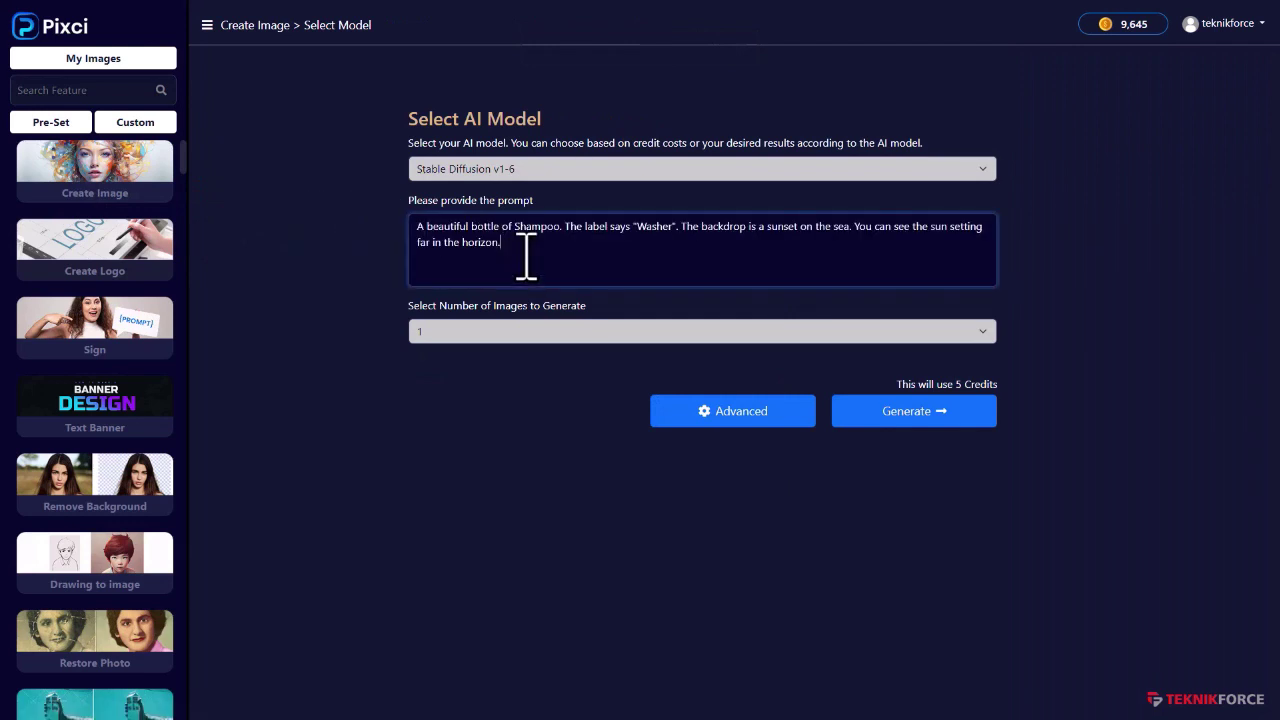
pyautogui.click(563, 168)
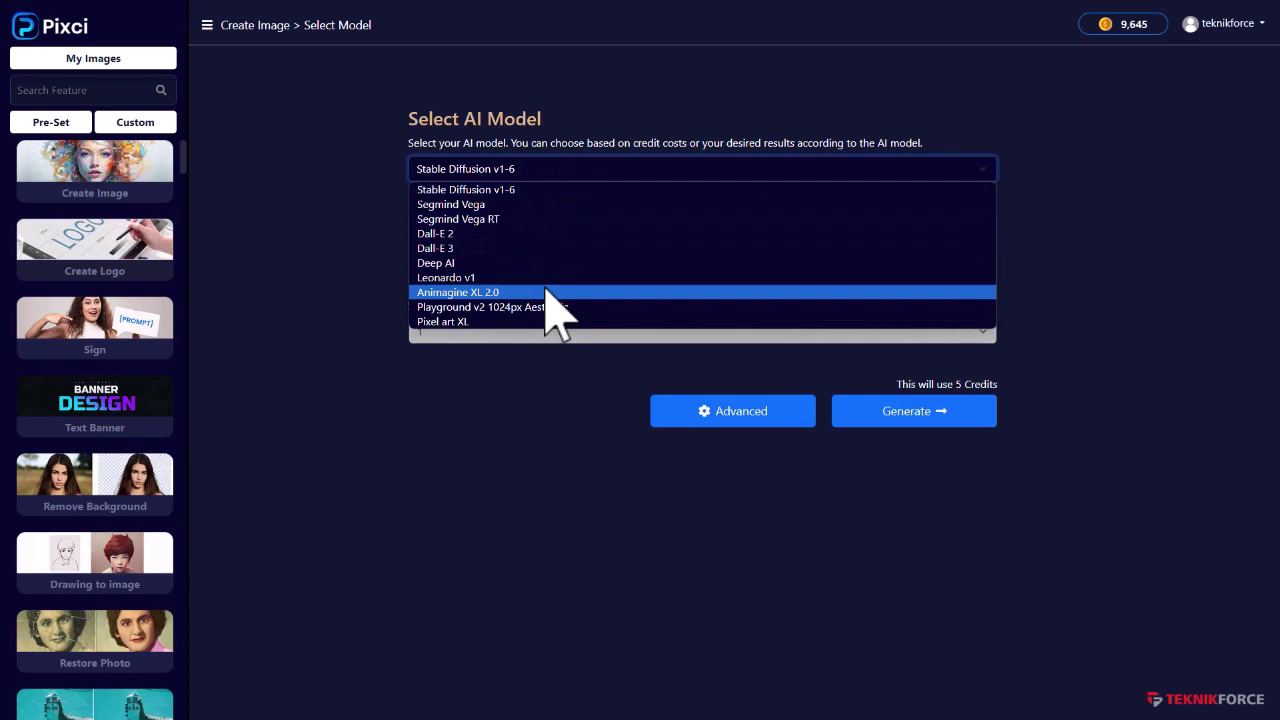
pyautogui.click(563, 191)
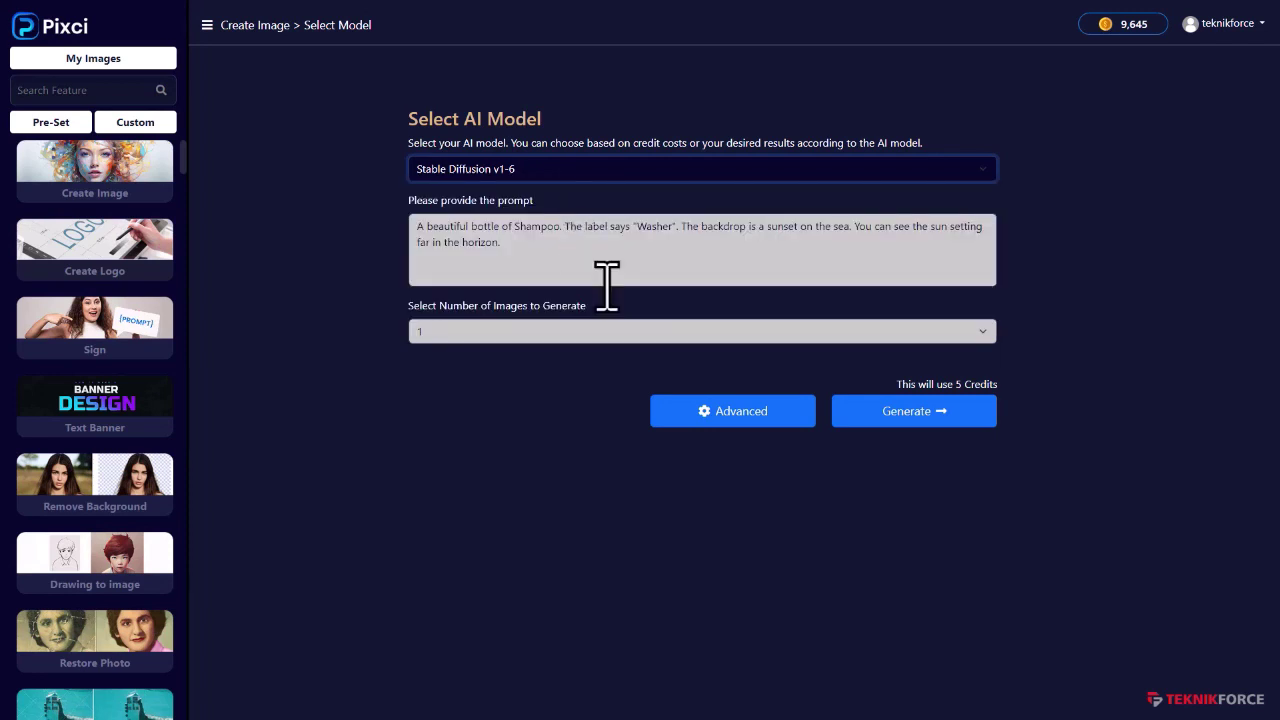
pyautogui.click(727, 416)
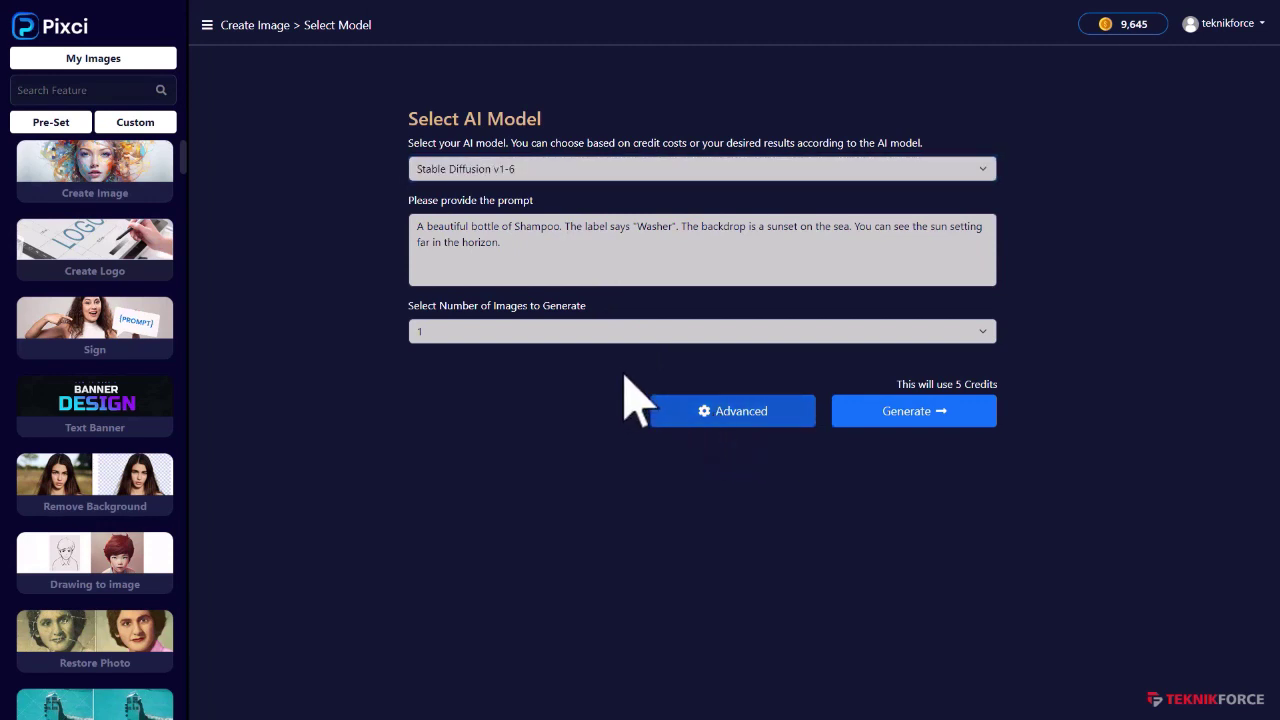
pyautogui.click(614, 334)
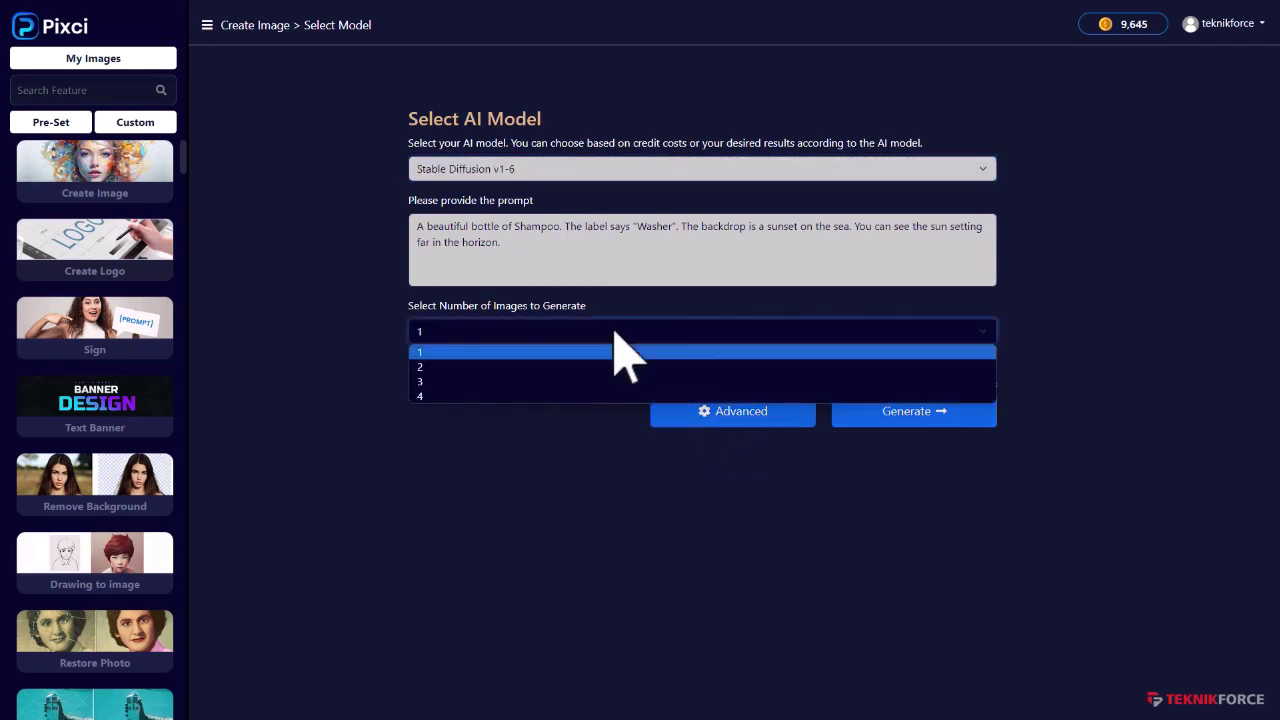
pyautogui.click(583, 512)
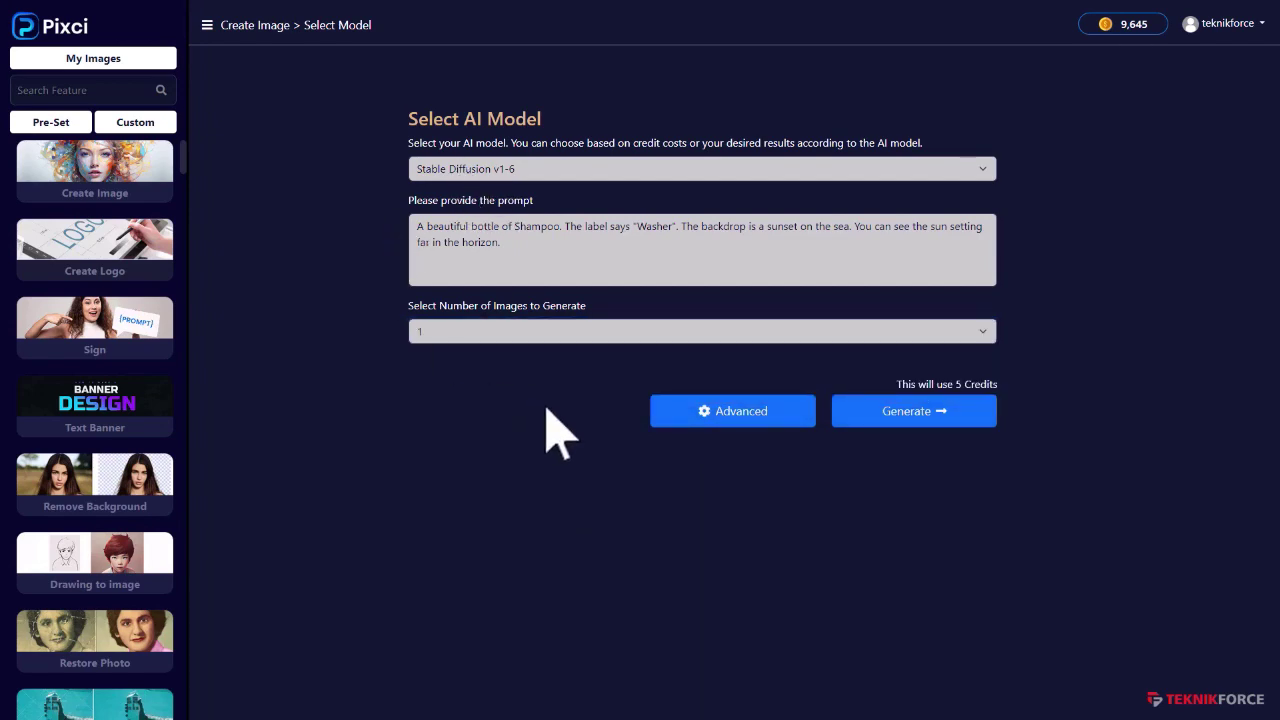
# Review the advanced settings, keeping the Photographic style
pyautogui.click(724, 412)
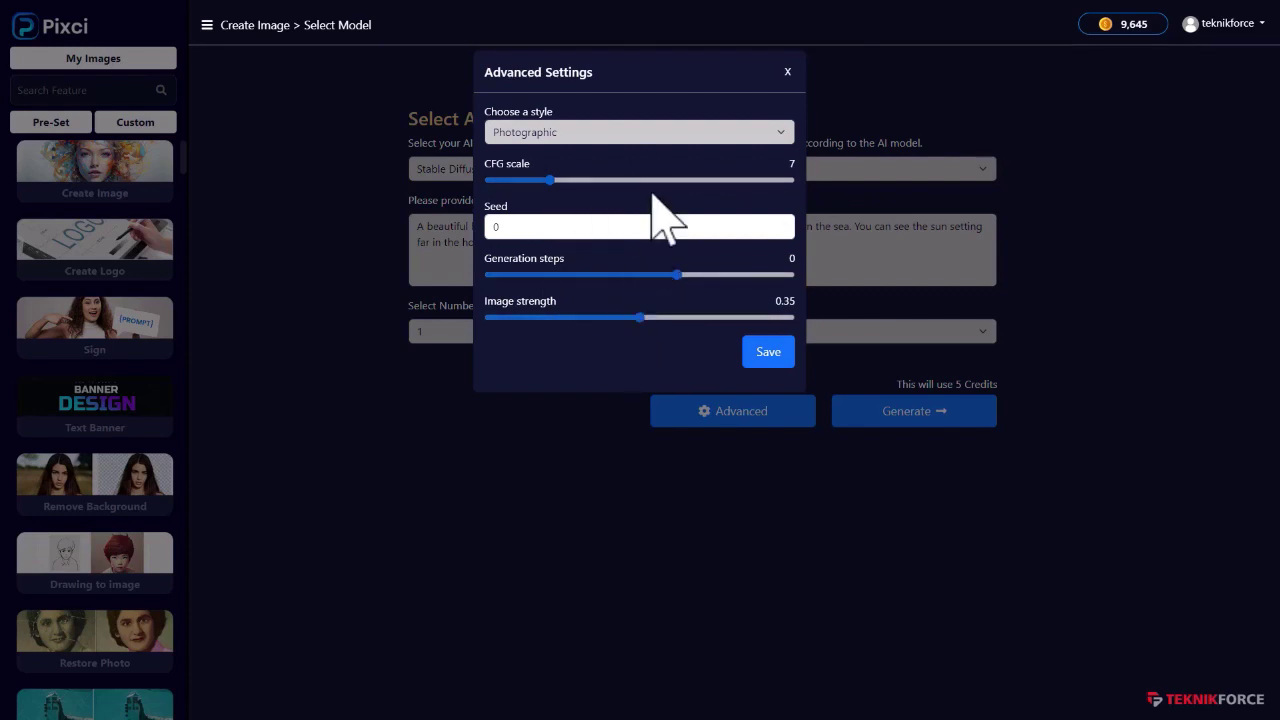
pyautogui.click(665, 132)
pyautogui.click(668, 130)
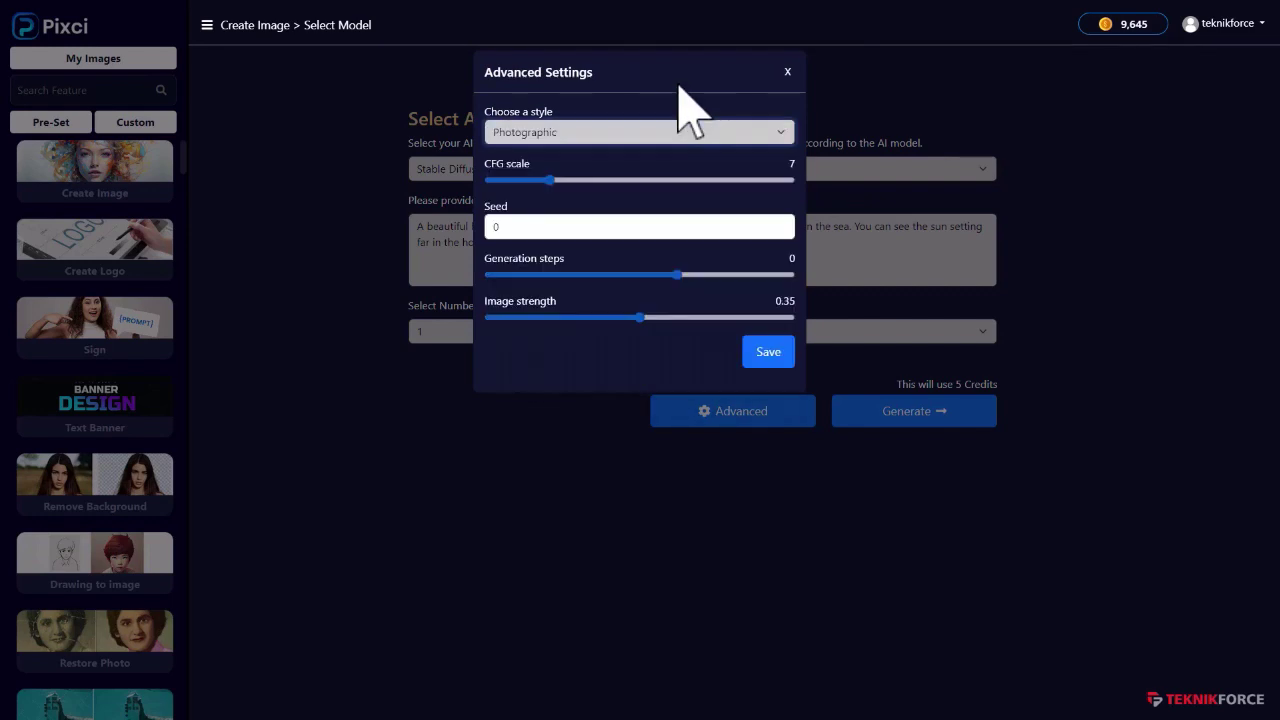
pyautogui.click(787, 73)
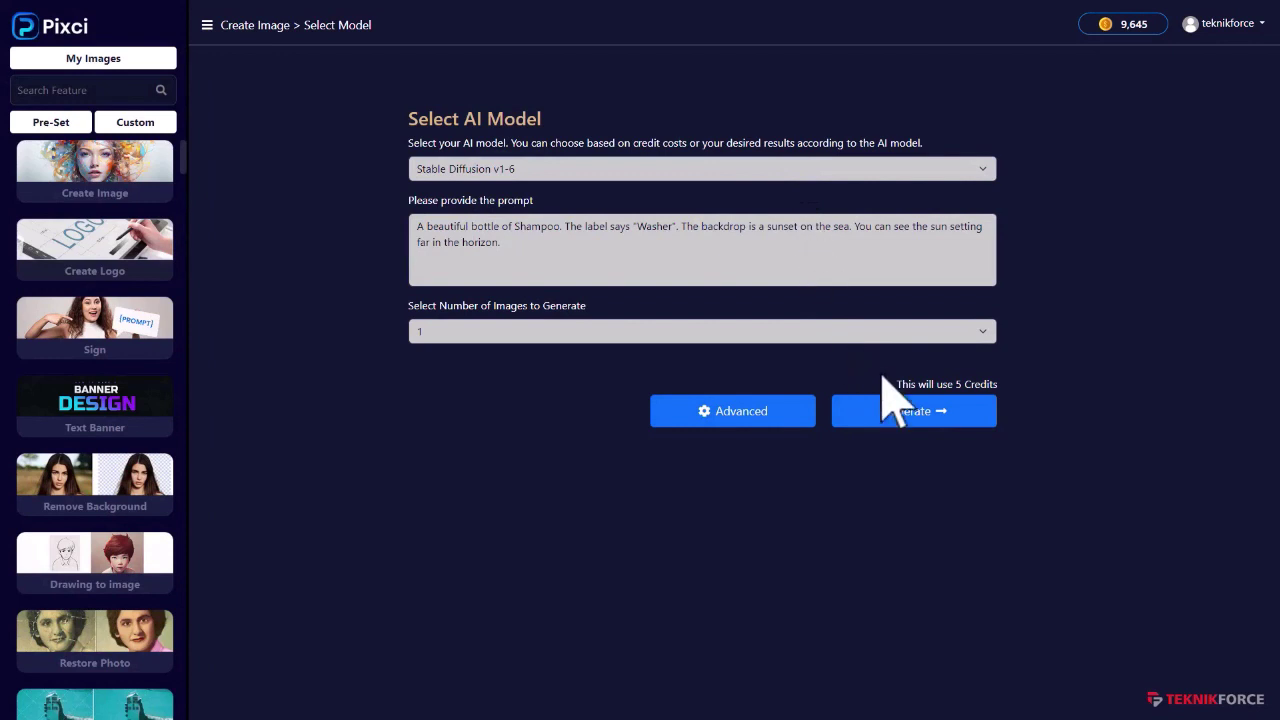
# Generate the Washer shampoo bottle sunset image for 5 credits
pyautogui.click(938, 415)
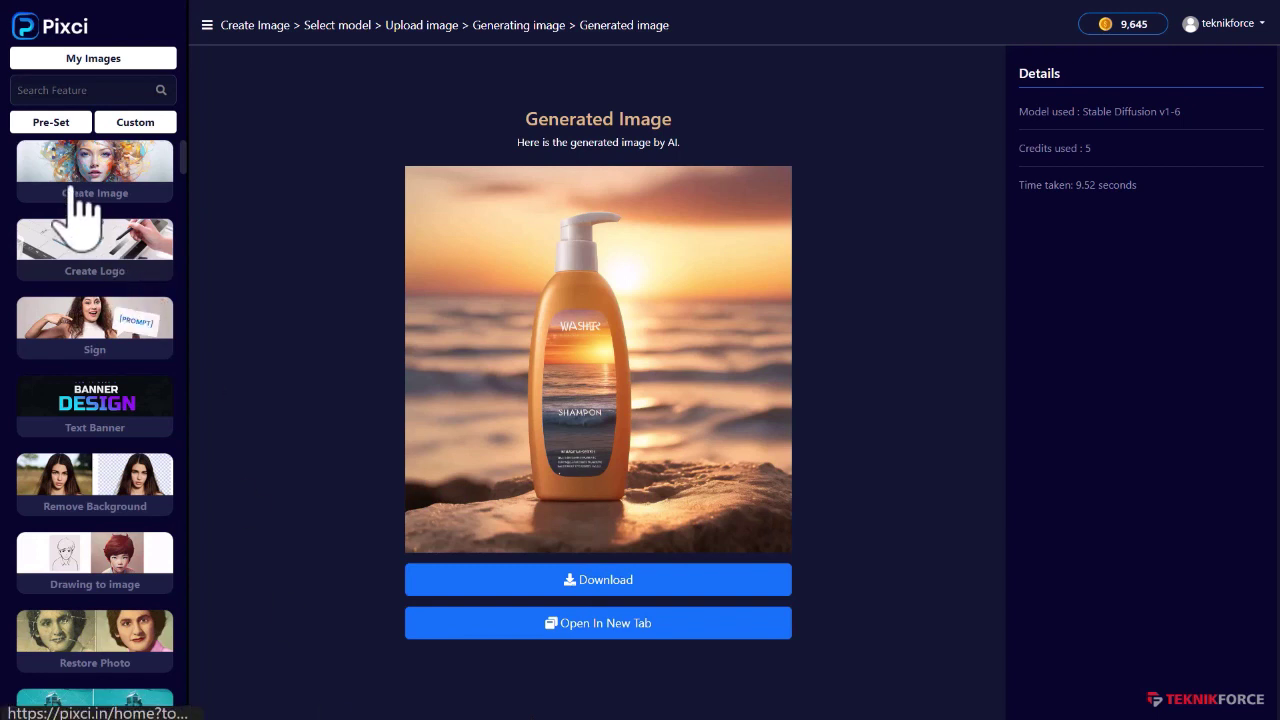
# Open a blank Create Image form and browse the AI models, leaving Stable Diffusion v1-6 selected
pyautogui.click(125, 200)
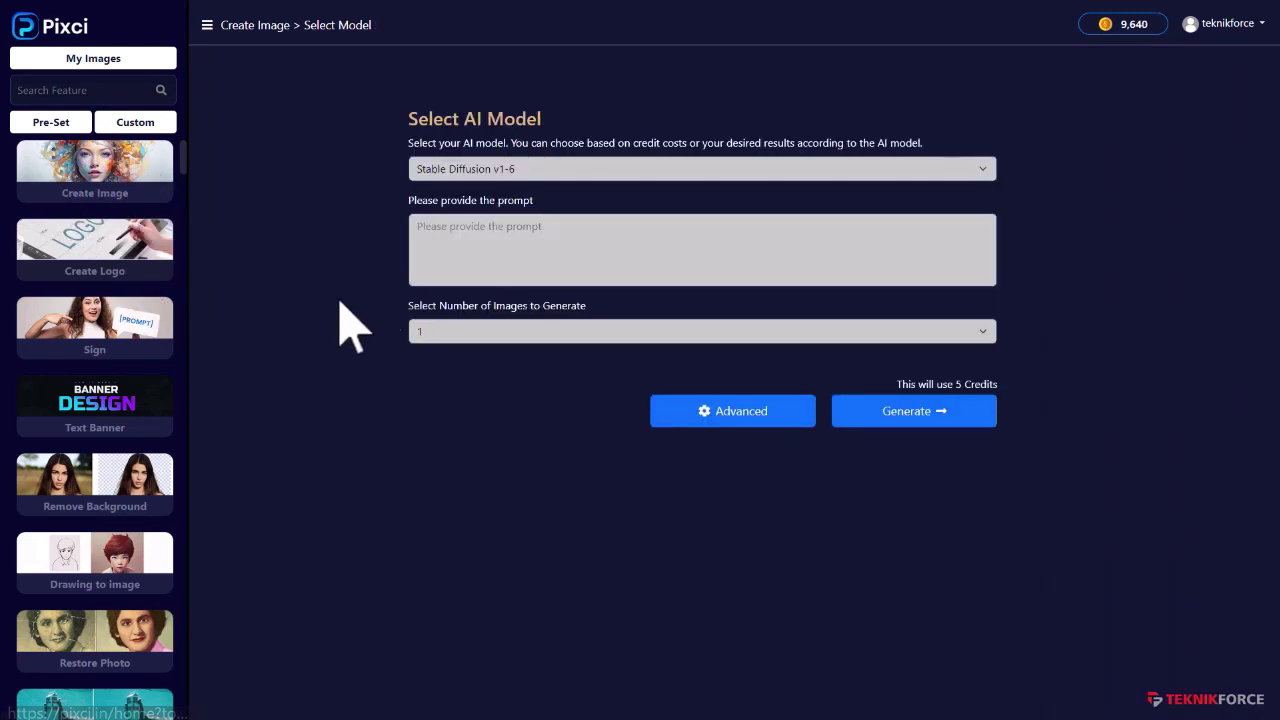
pyautogui.click(620, 265)
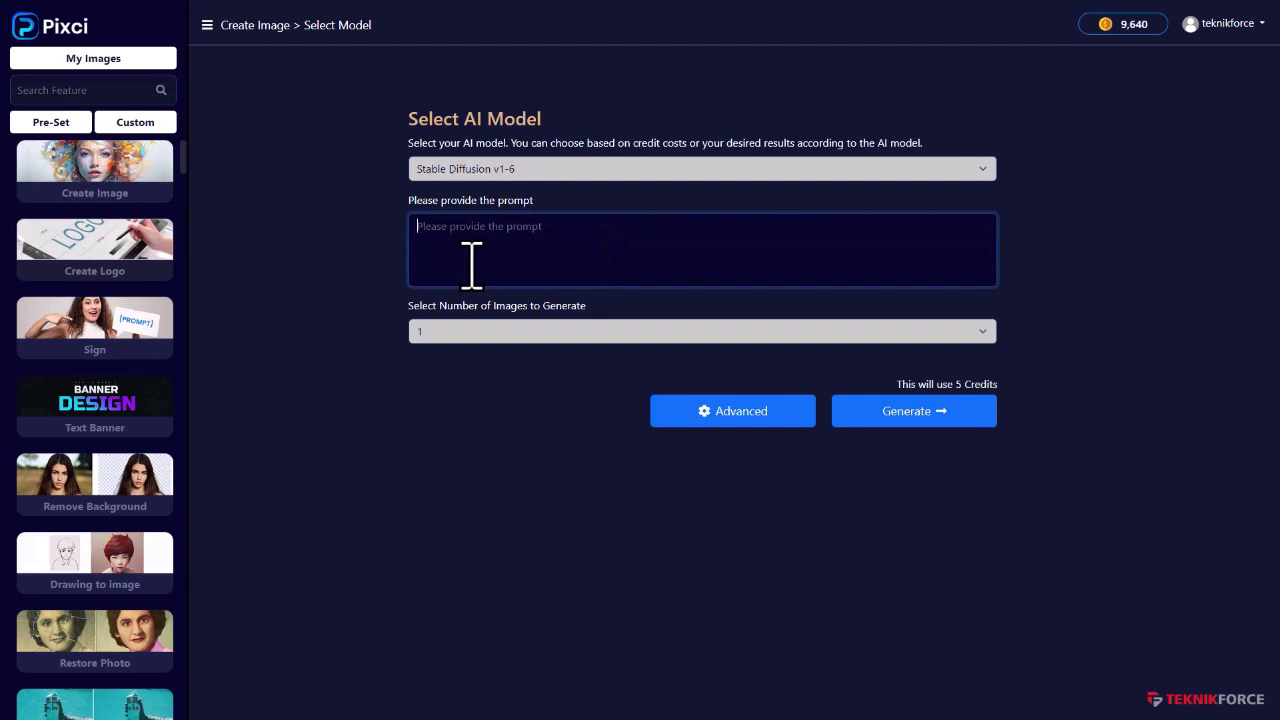
pyautogui.click(610, 172)
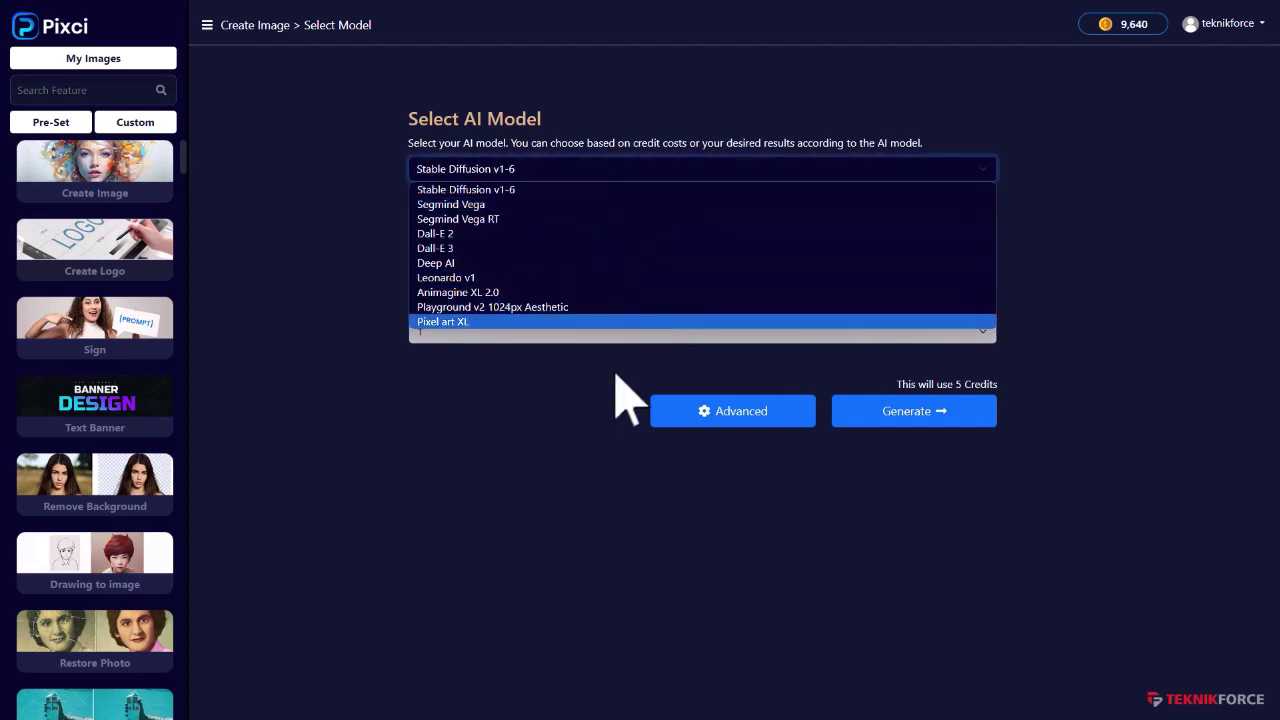
pyautogui.click(563, 500)
pyautogui.click(500, 169)
pyautogui.click(362, 414)
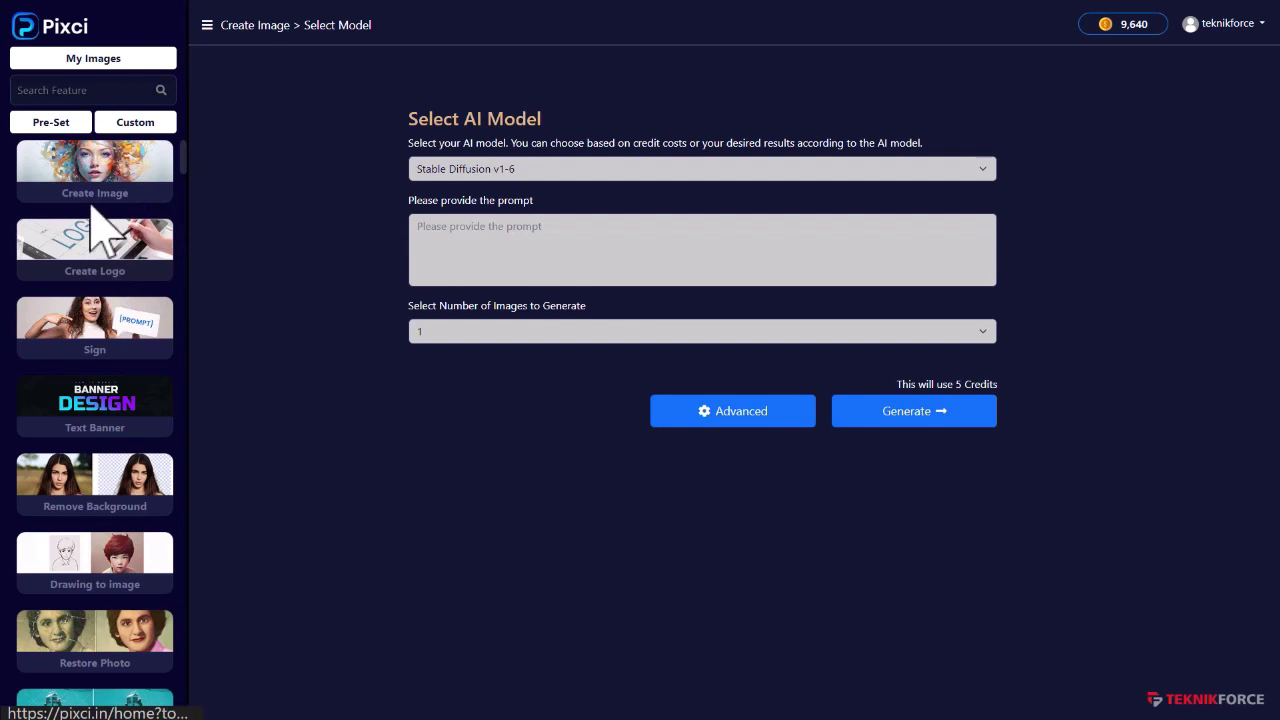
# Generate a Dall-E 3 logo for JeetFeed, a plant food manufacturing company, for 130 credits
pyautogui.click(100, 262)
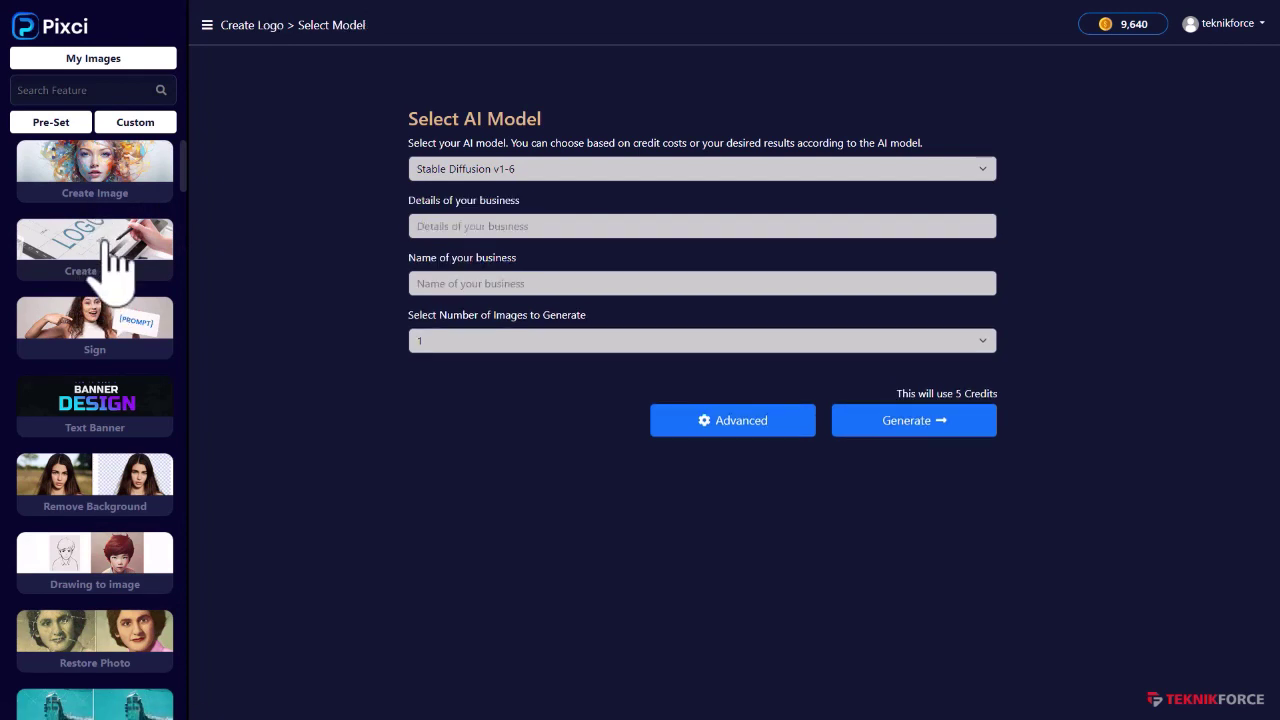
pyautogui.click(481, 170)
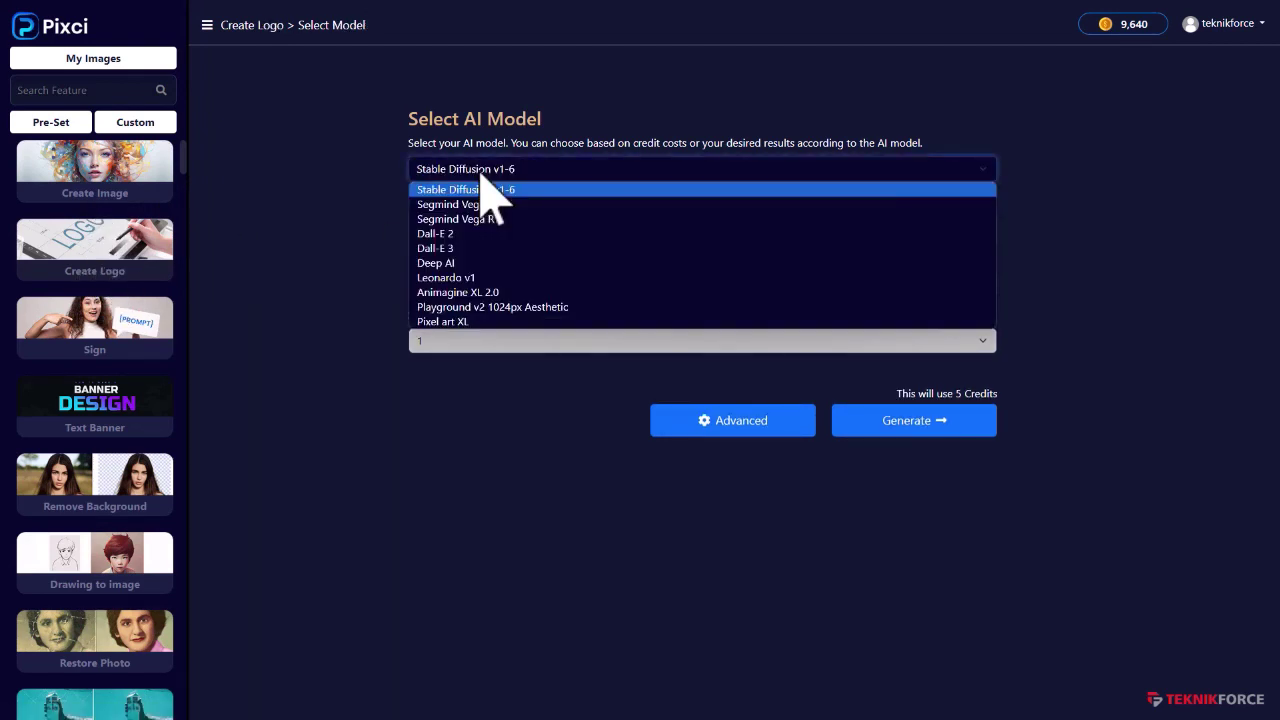
pyautogui.click(468, 250)
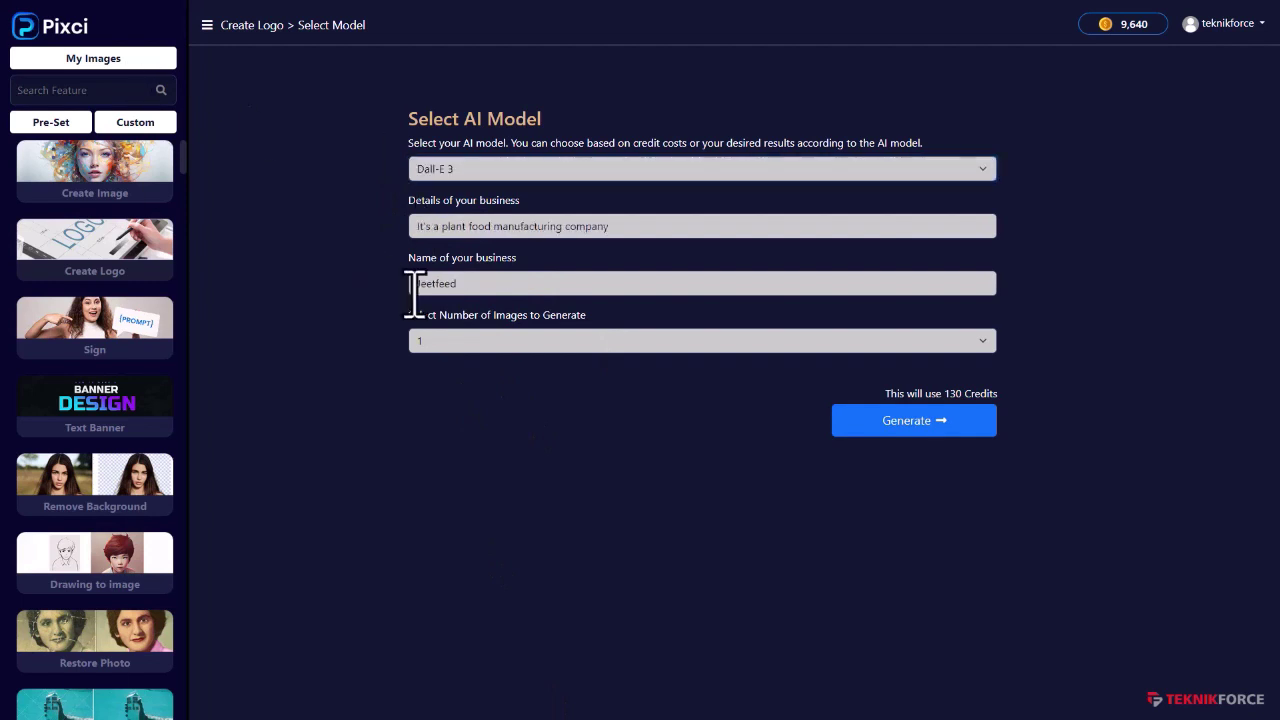
pyautogui.moveTo(477, 290); pyautogui.dragTo(363, 286)
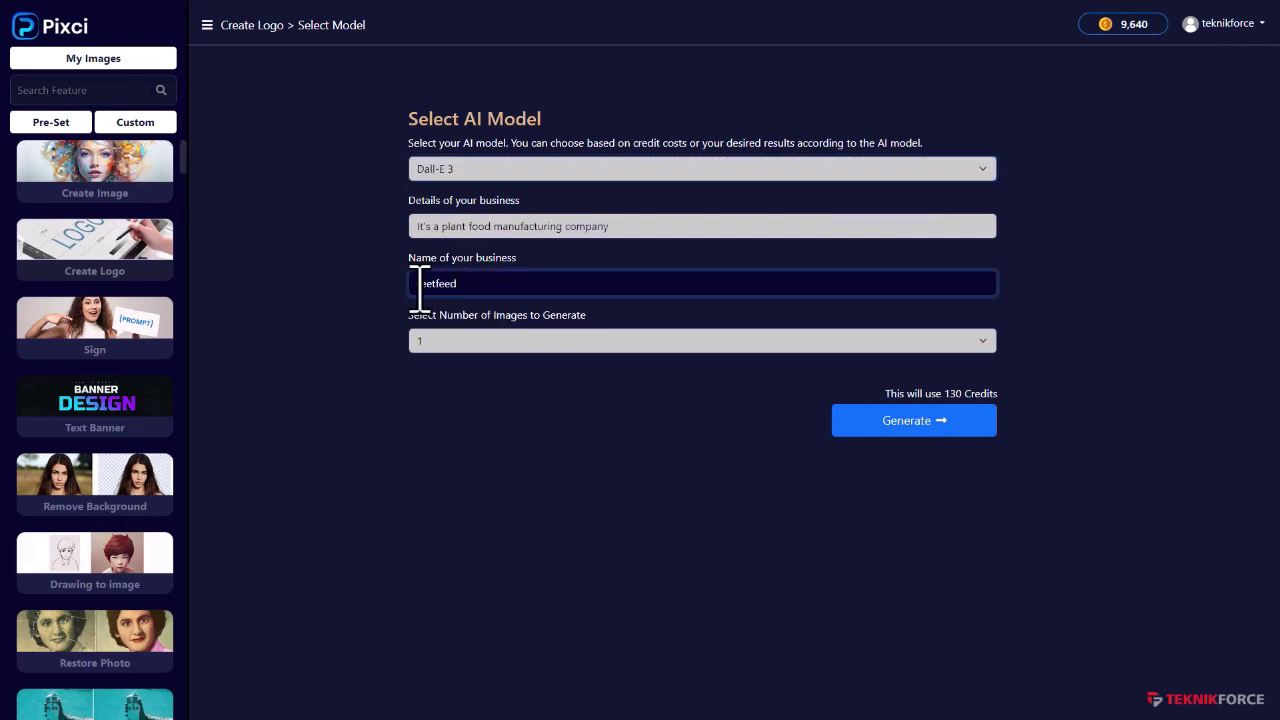
pyautogui.click(586, 228)
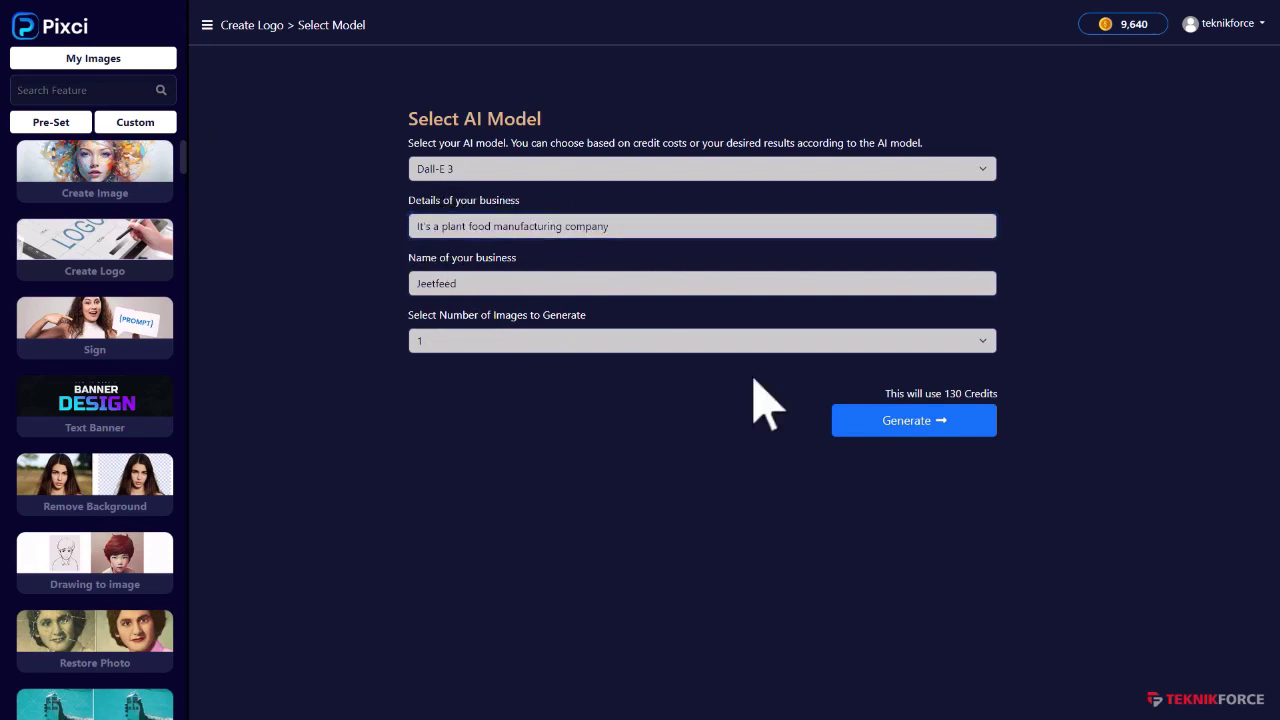
pyautogui.click(892, 430)
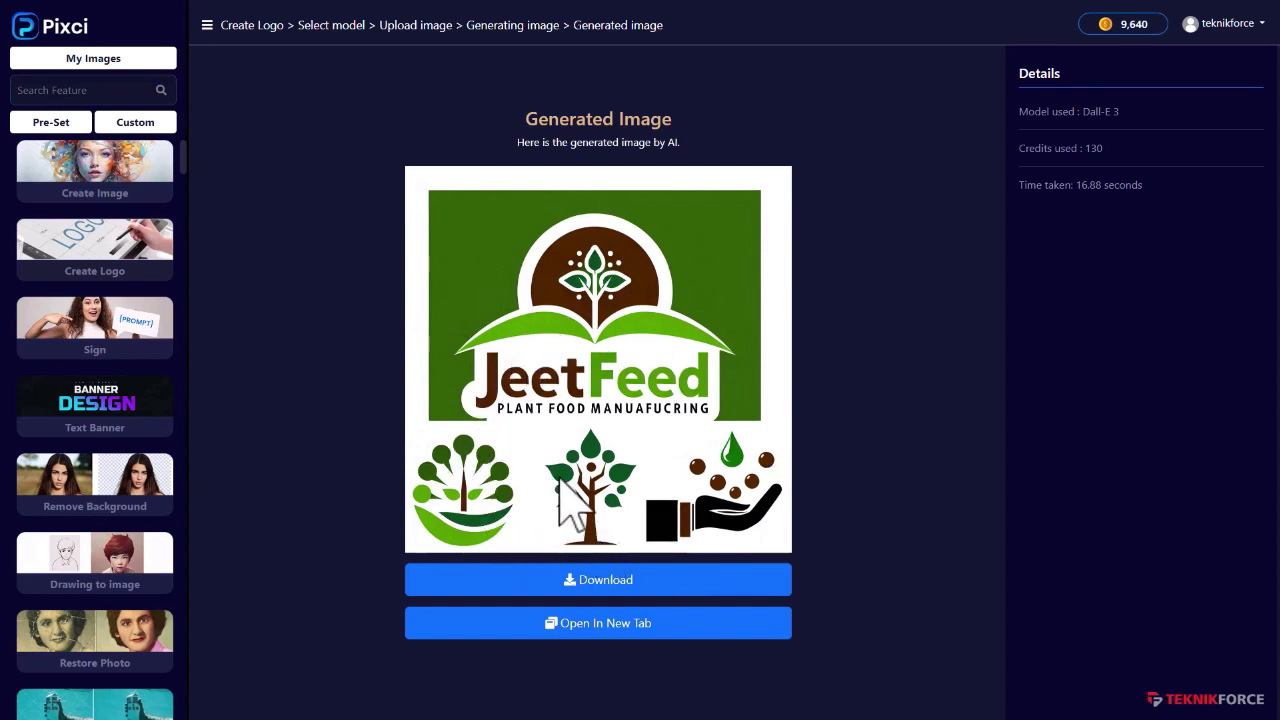
# Return to a fresh form and browse the AI models, keeping Stable Diffusion v1-6
pyautogui.click(95, 185)
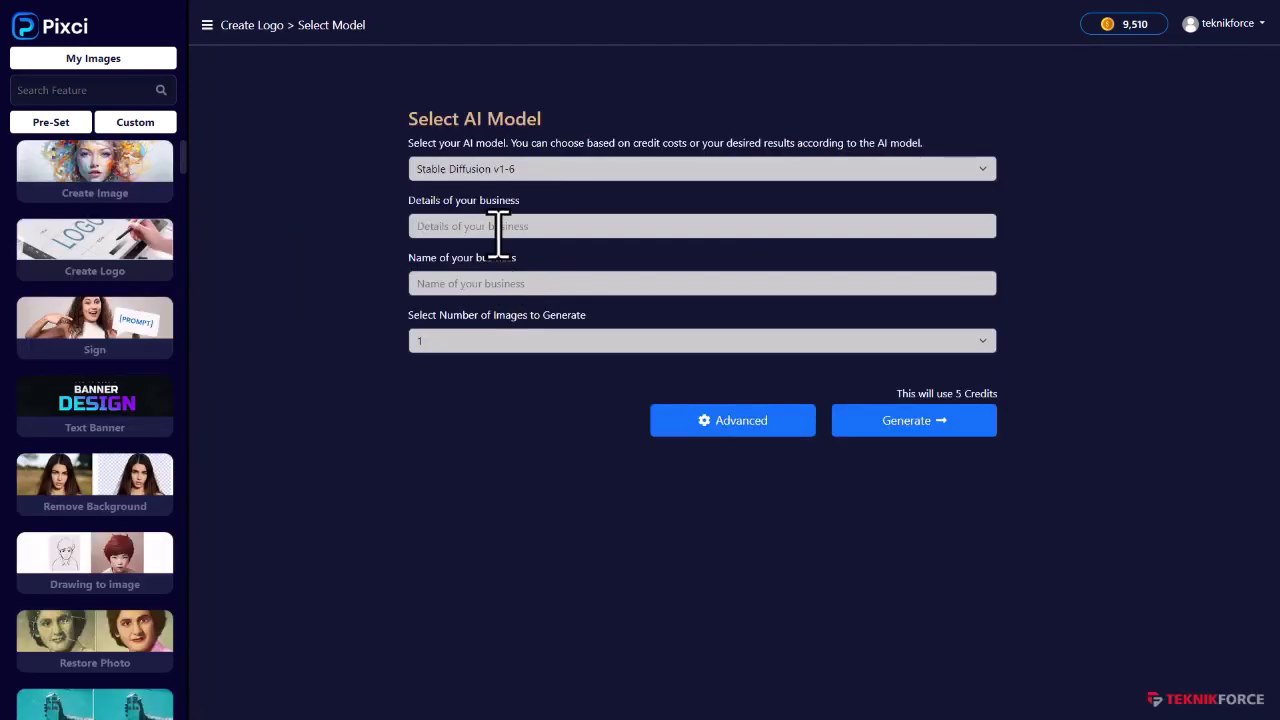
pyautogui.click(514, 172)
pyautogui.click(514, 188)
pyautogui.click(497, 226)
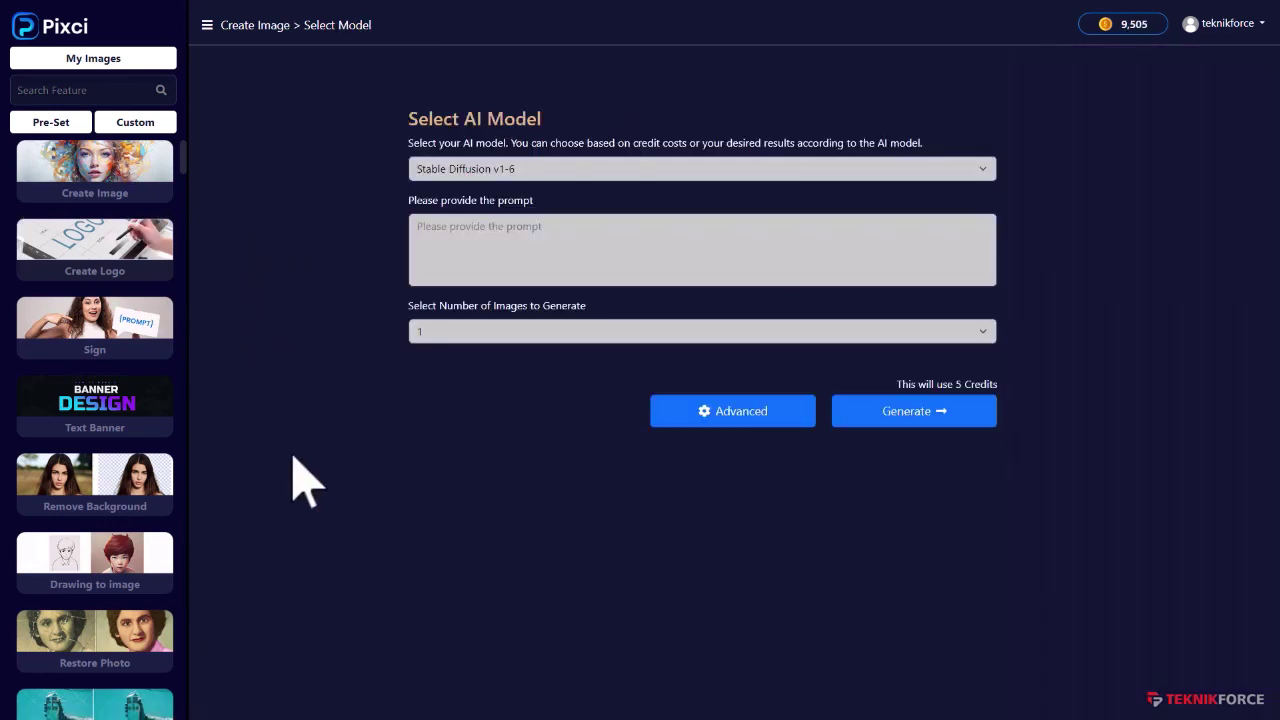
pyautogui.click(500, 170)
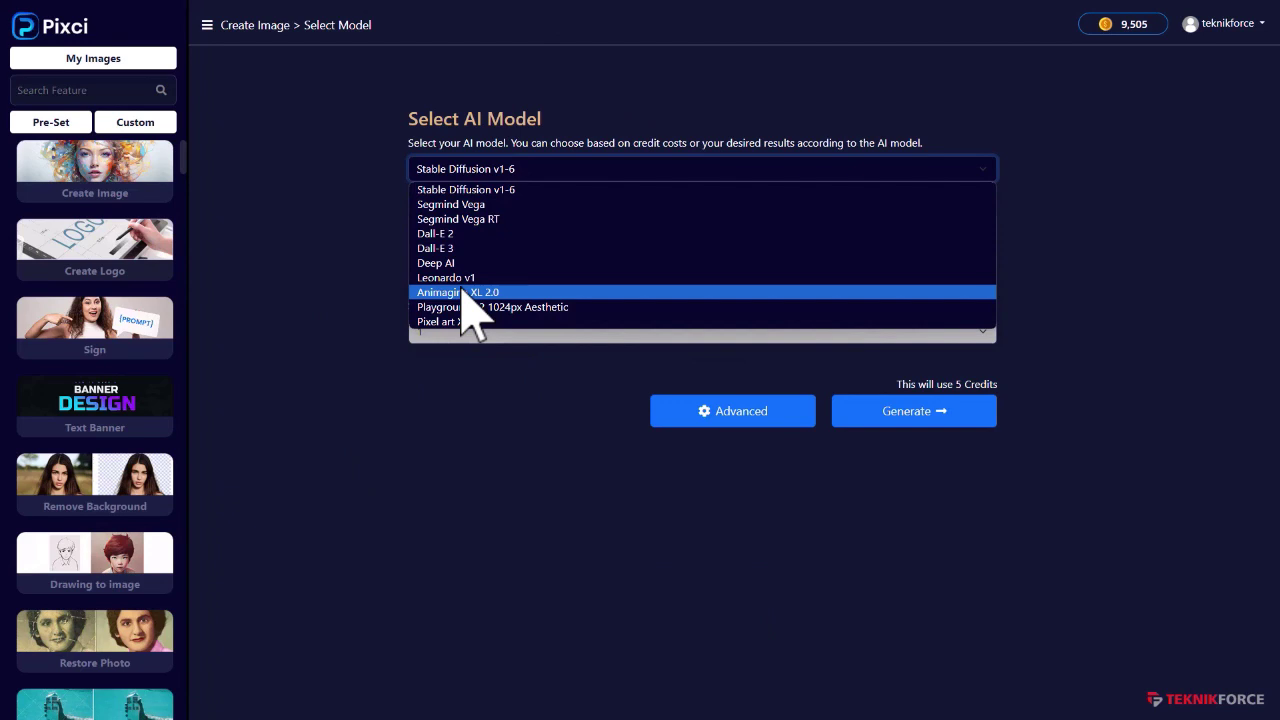
pyautogui.click(318, 388)
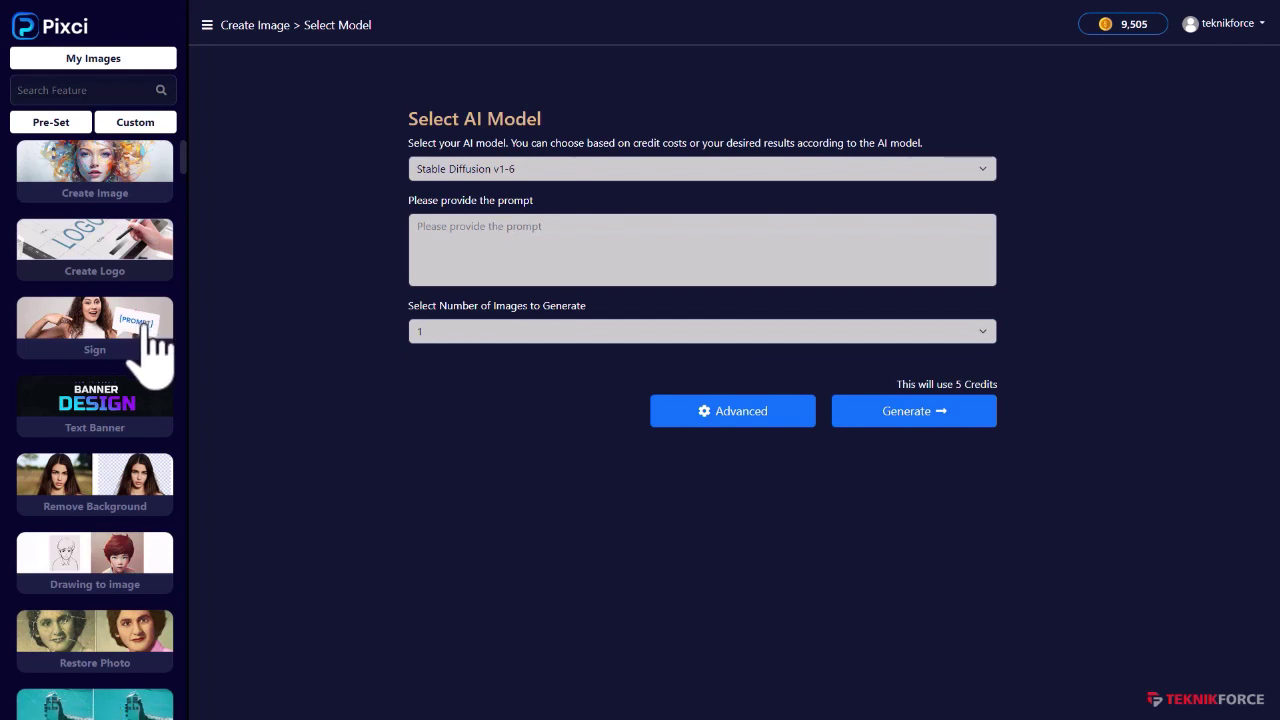
# Open the sign image tool and enter the sign text 'Vote for Jeet!'
pyautogui.click(155, 345)
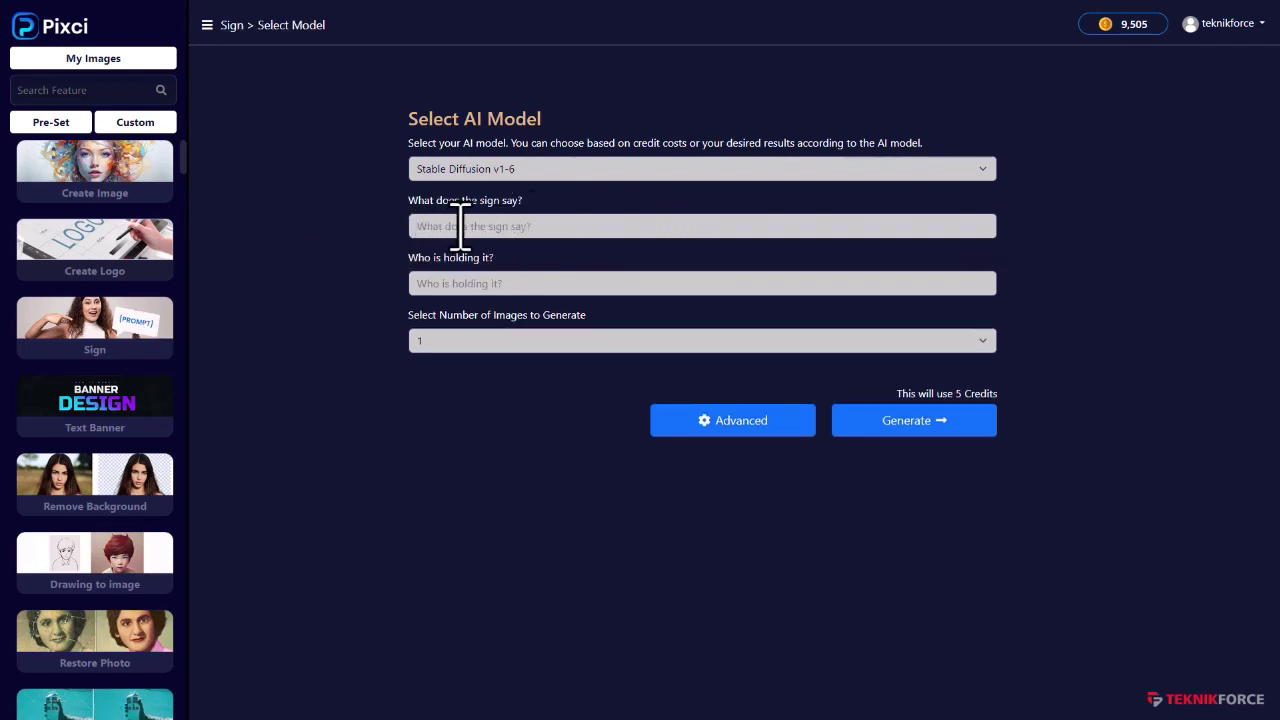
pyautogui.click(460, 226)
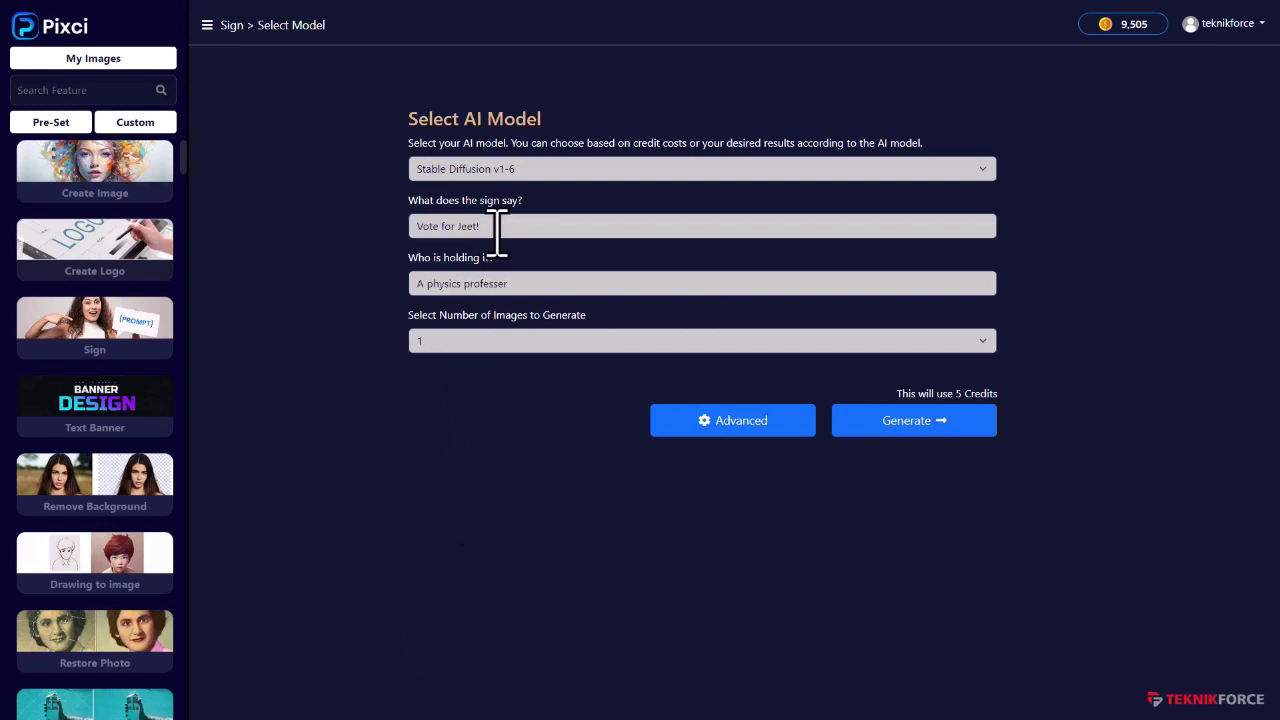
pyautogui.moveTo(491, 243); pyautogui.dragTo(318, 270)
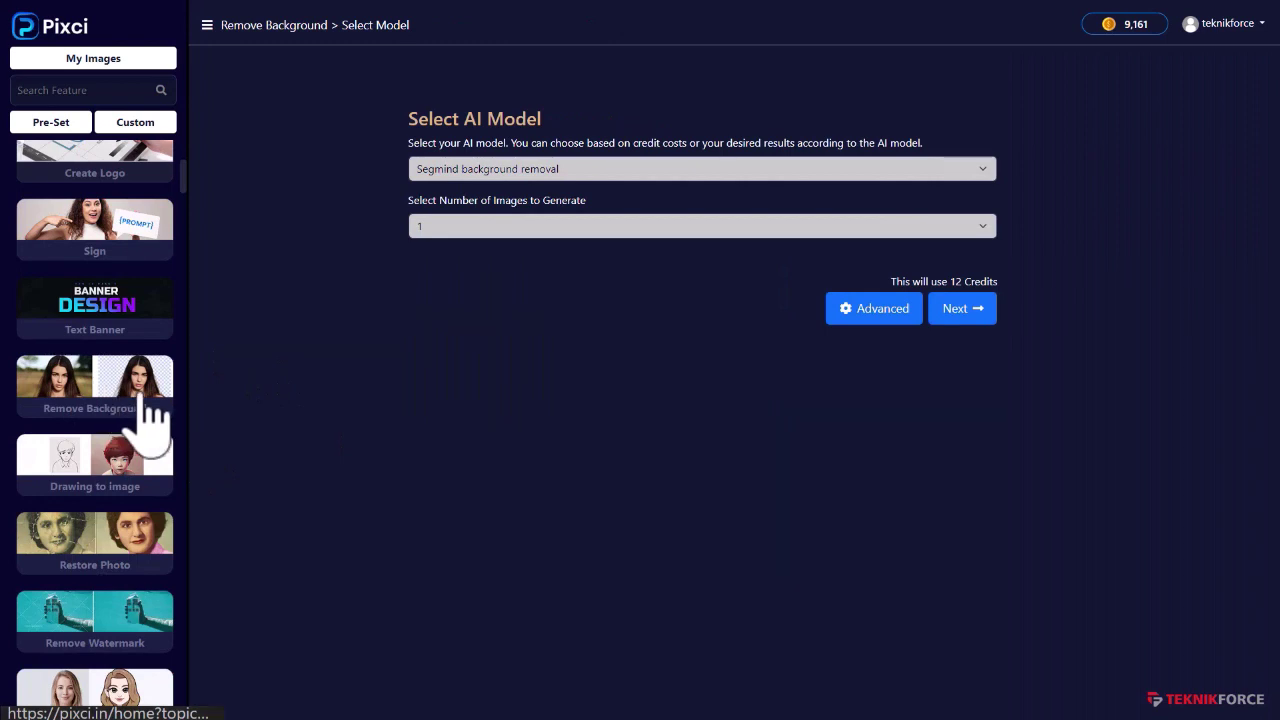
# Check the model list, keeping Segmind background removal, and scroll through the sidebar
pyautogui.click(493, 172)
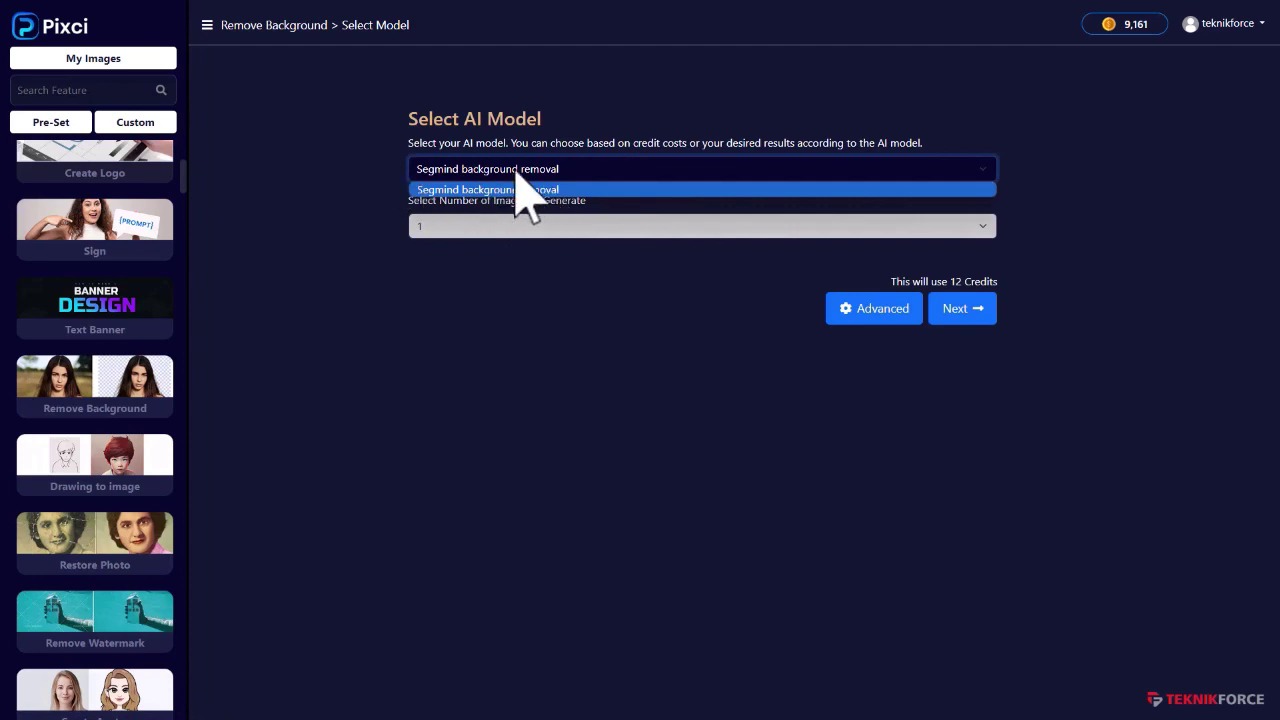
pyautogui.click(310, 255)
pyautogui.scroll(-10, 109, 423)
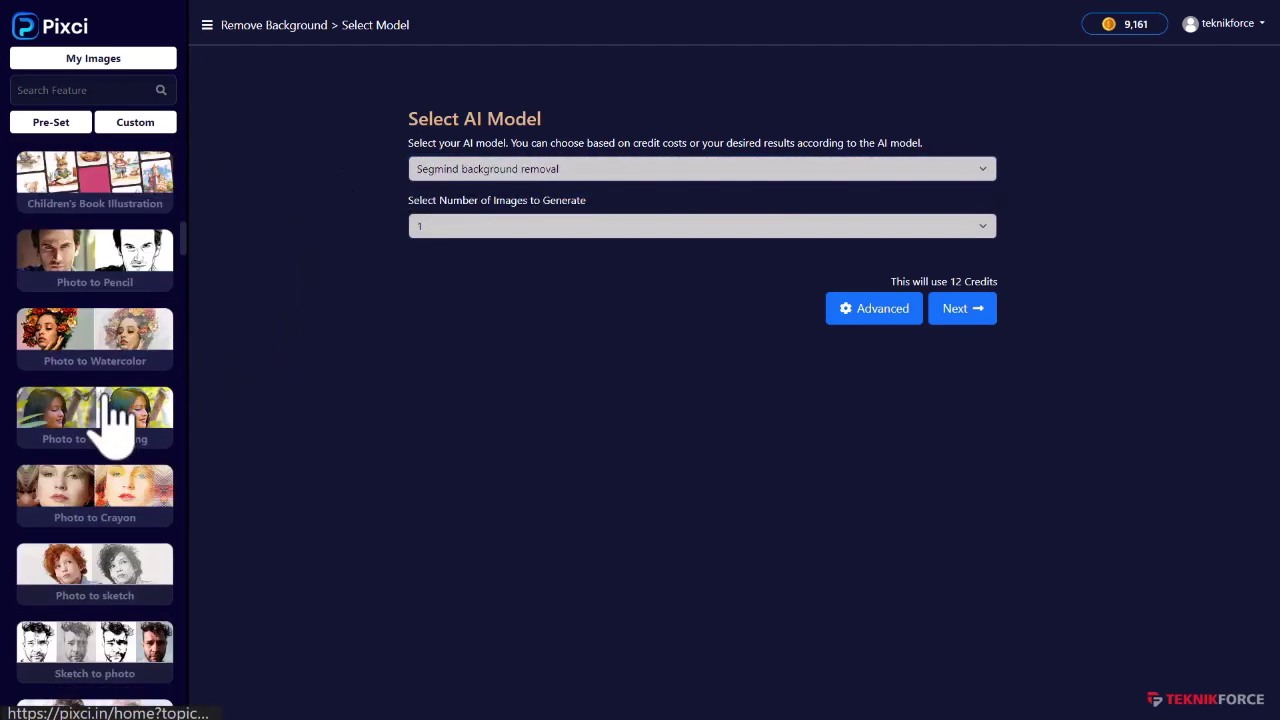
pyautogui.scroll(-4, 109, 423)
pyautogui.scroll(2, 120, 440)
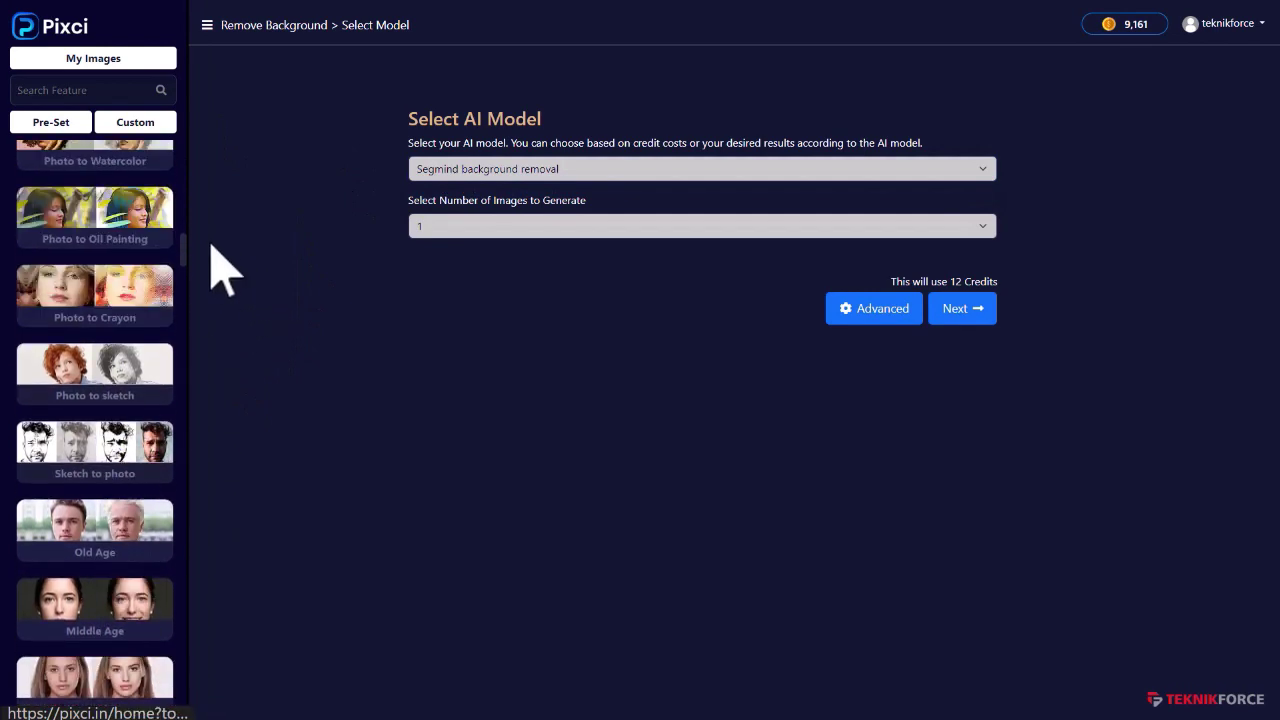
pyautogui.moveTo(185, 255); pyautogui.dragTo(186, 428)
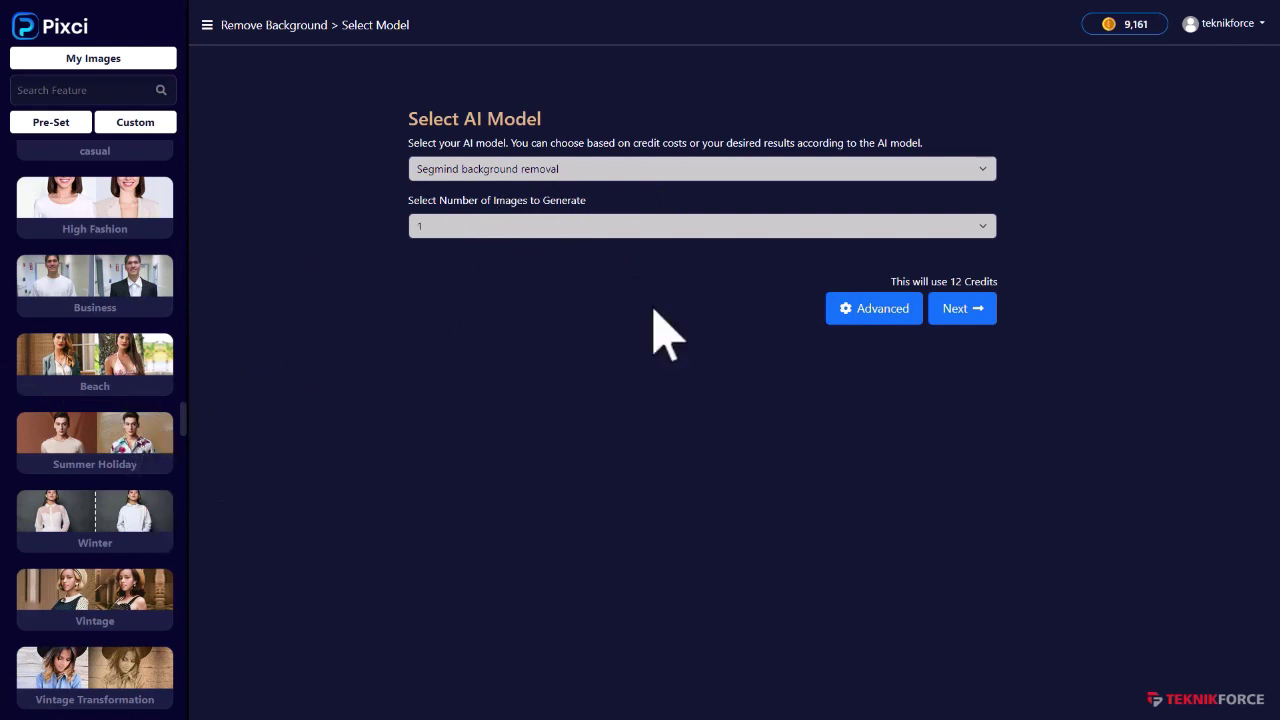
# Upload a portrait photo and remove its background for 12 credits
pyautogui.click(962, 314)
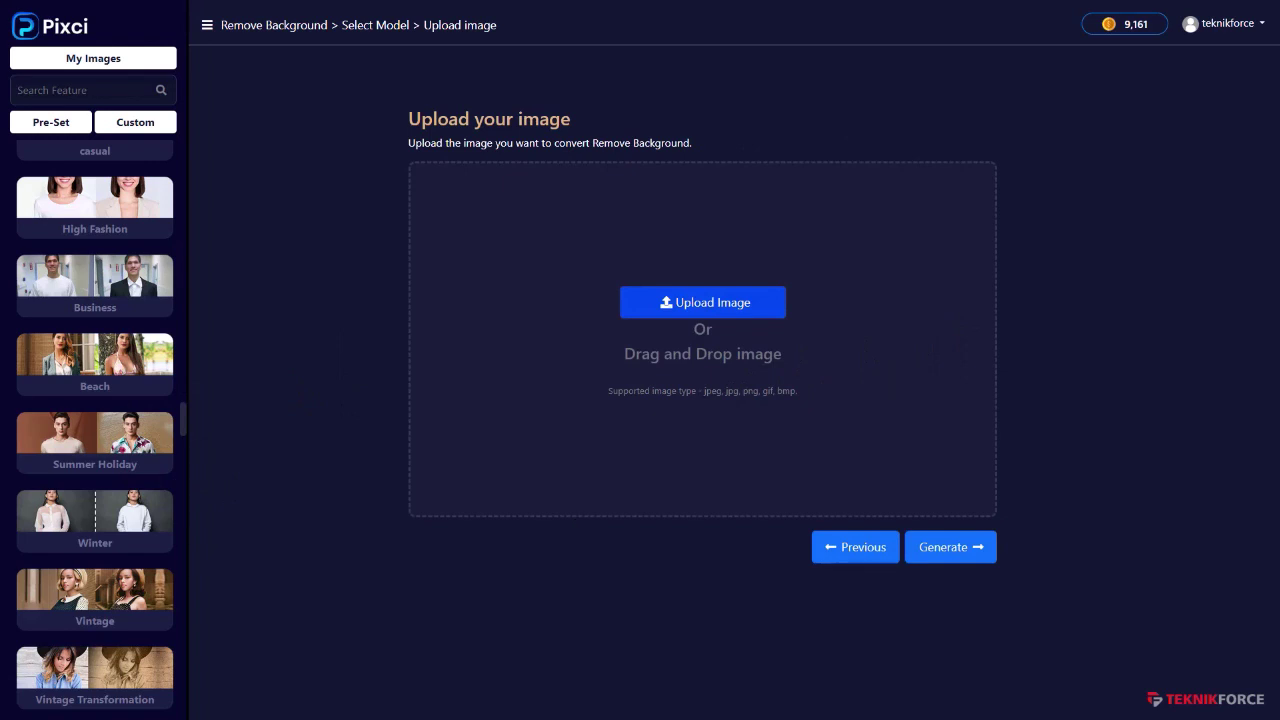
pyautogui.moveTo(990, 300); pyautogui.dragTo(743, 377)
pyautogui.click(944, 530)
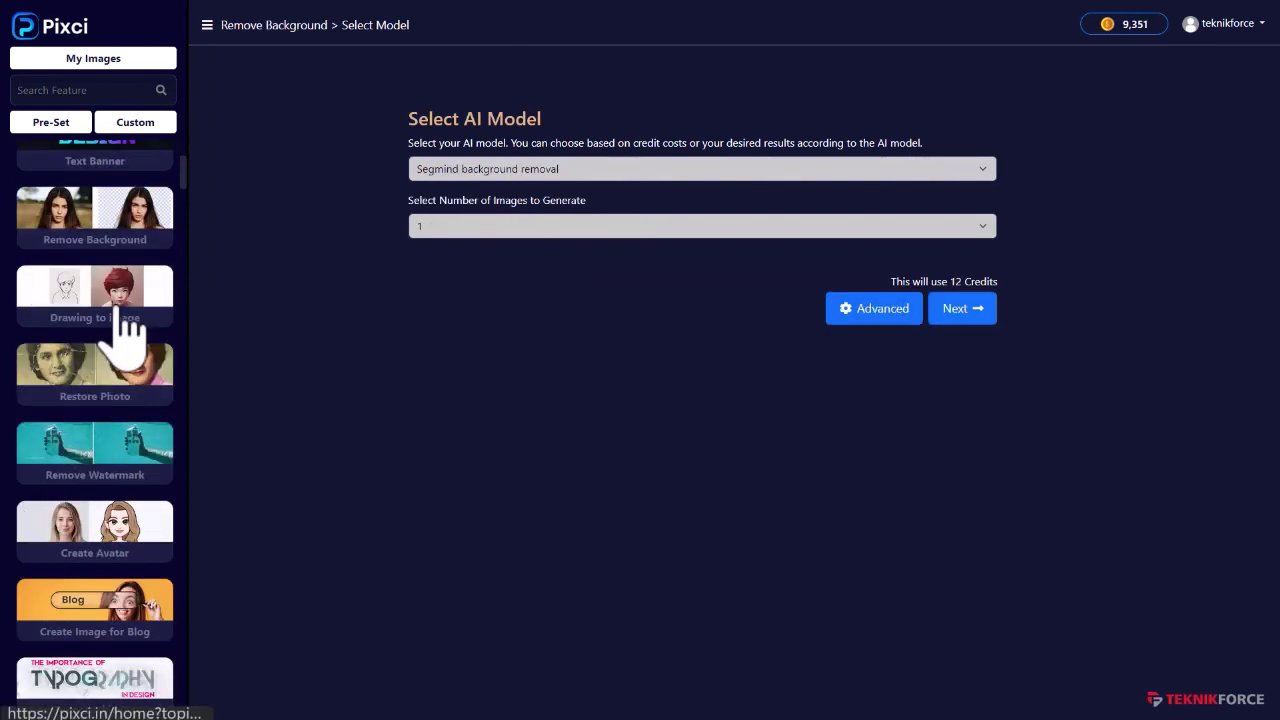
pyautogui.scroll(-1, 135, 375)
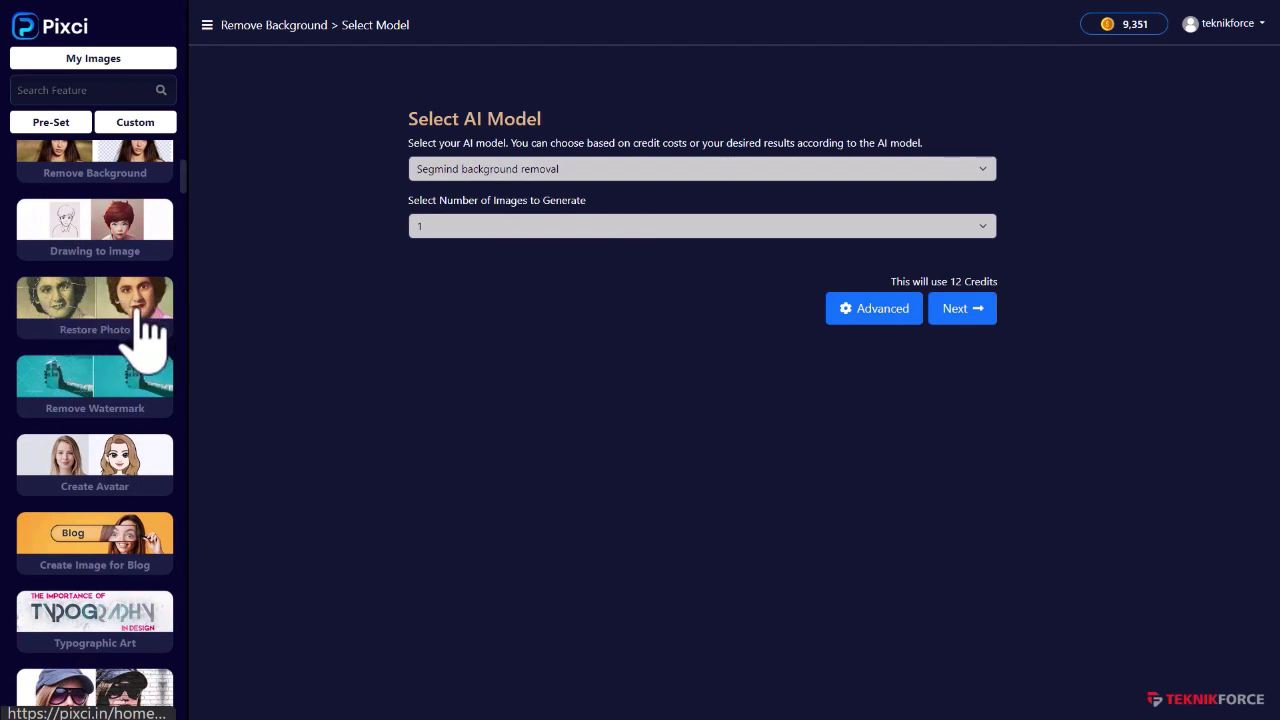
# Visit Remove Watermark, then scroll the sidebar down to open Create Image for Blog
pyautogui.scroll(-1, 137, 345)
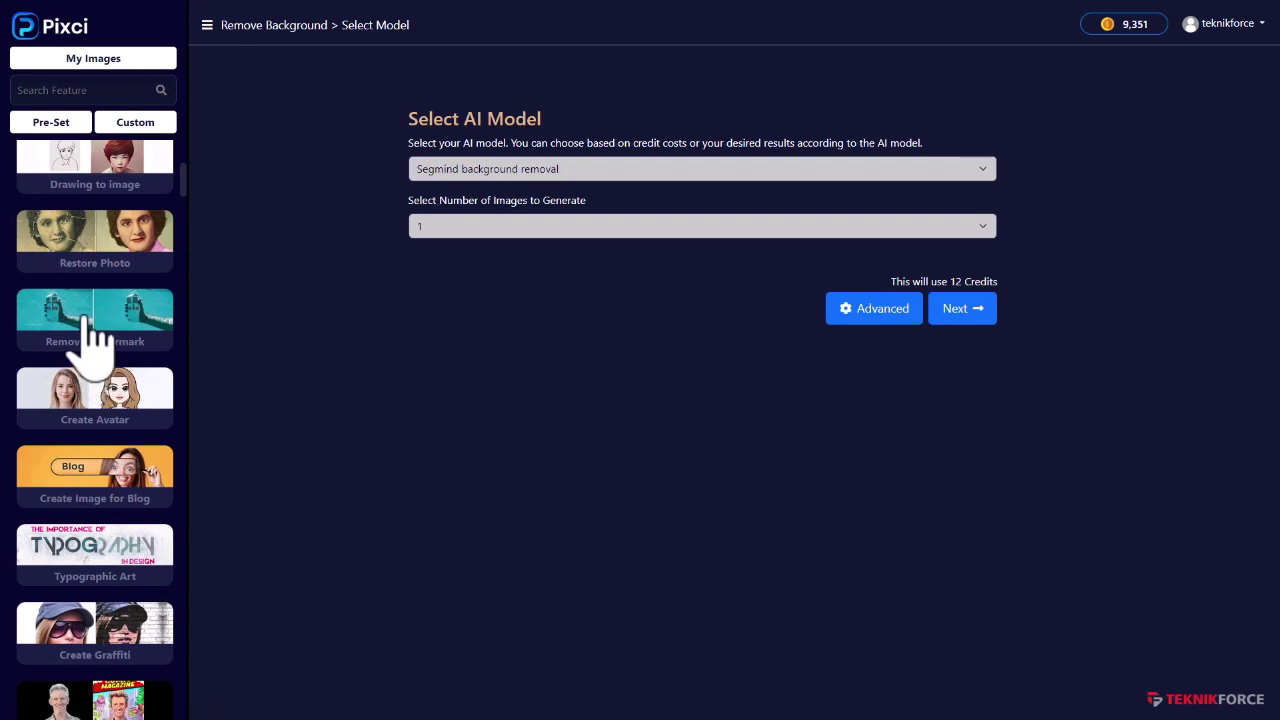
pyautogui.click(88, 335)
pyautogui.scroll(-4, 120, 480)
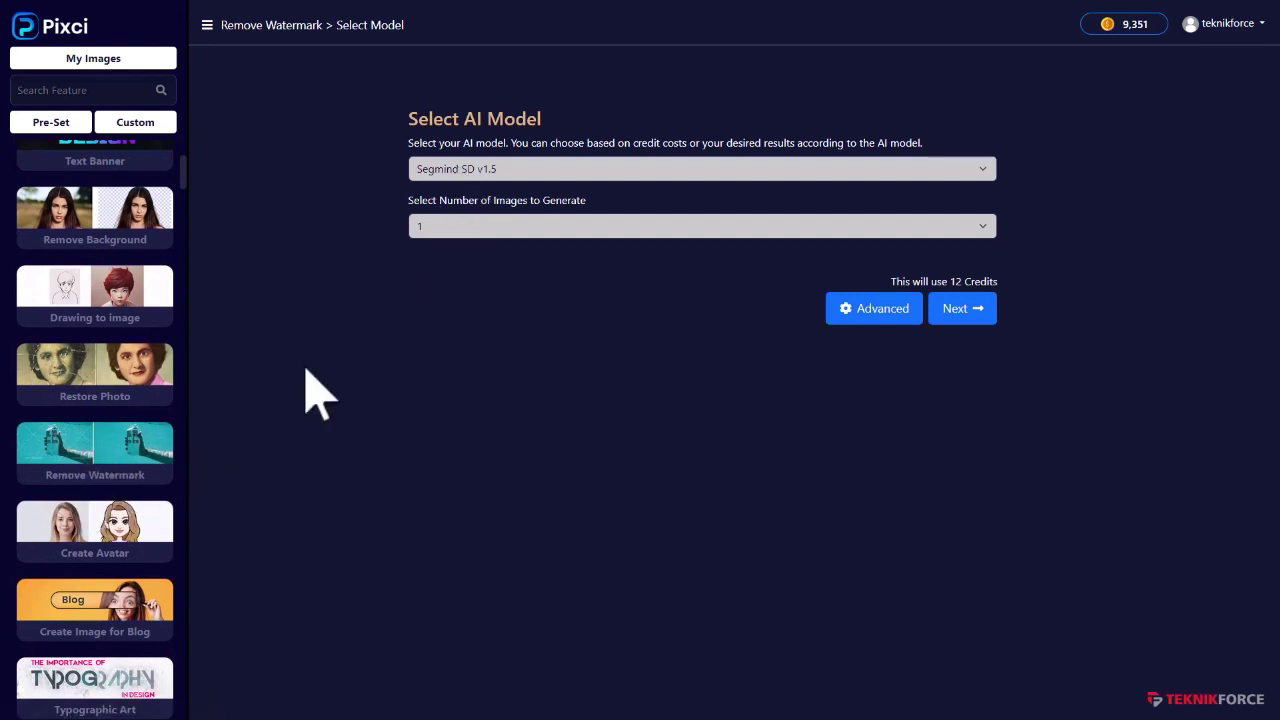
pyautogui.scroll(-1, 90, 490)
pyautogui.scroll(-2, 90, 490)
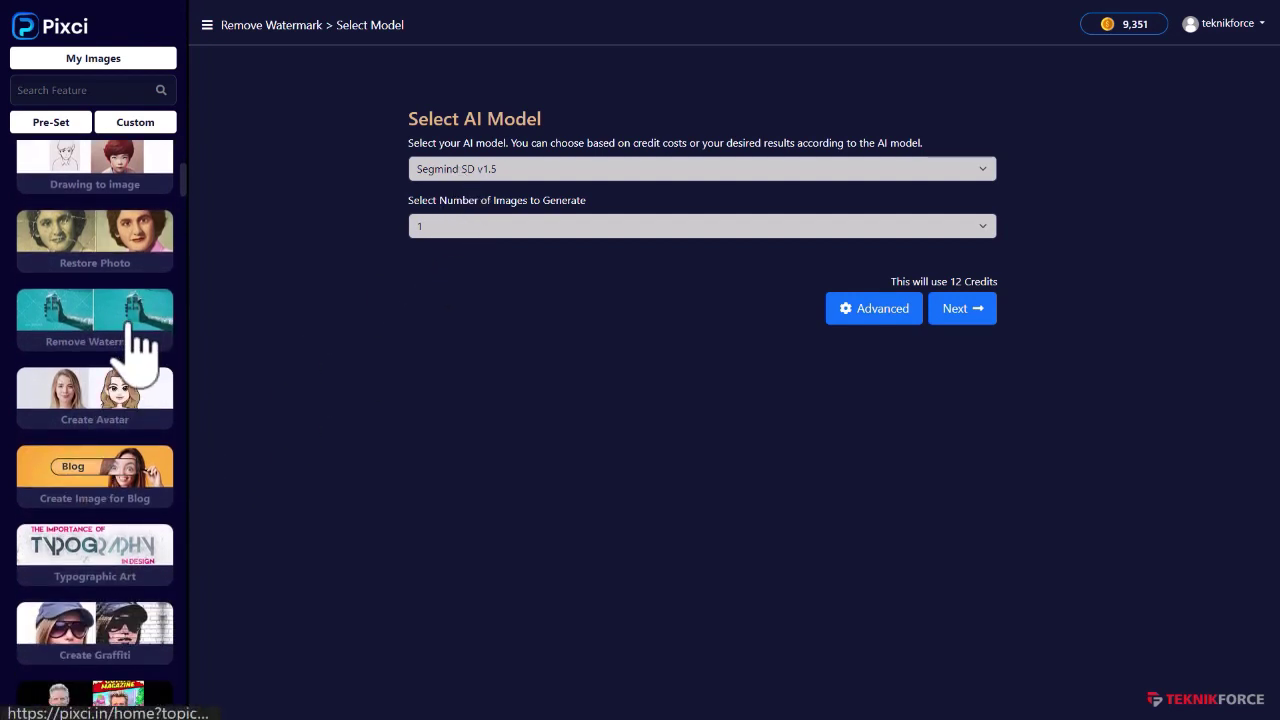
pyautogui.scroll(-2, 60, 455)
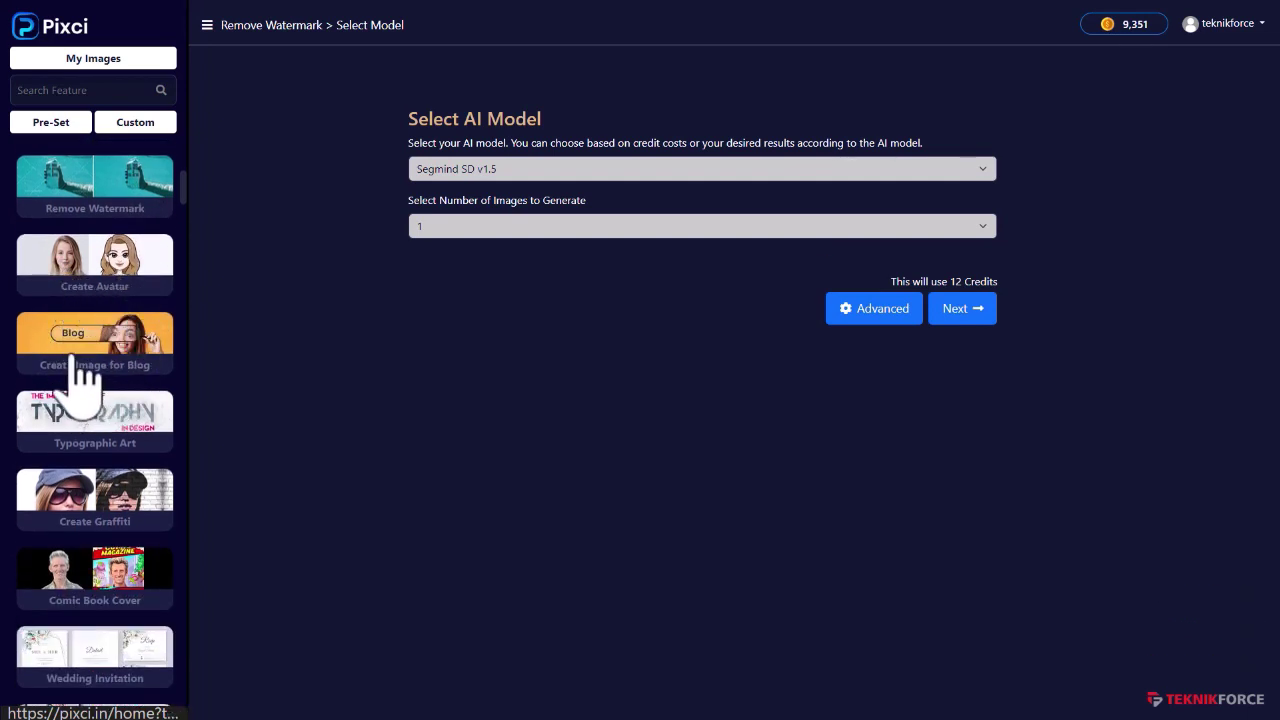
pyautogui.scroll(-1, 86, 390)
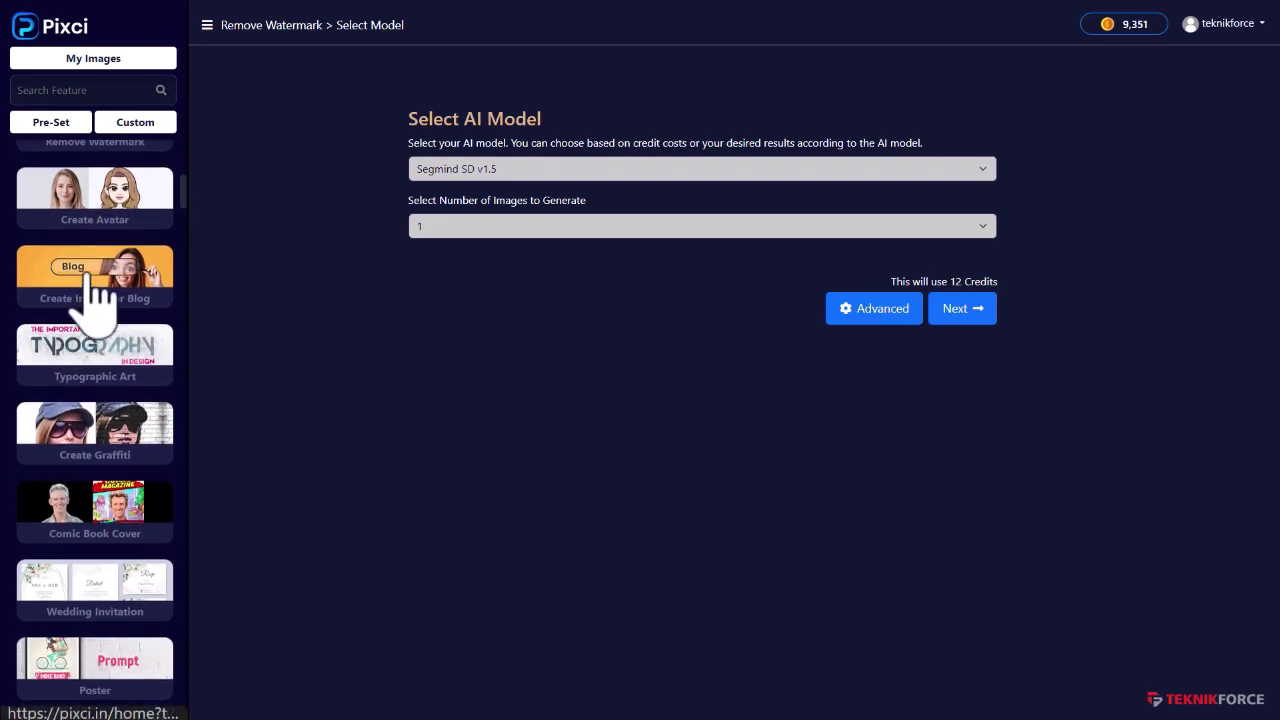
pyautogui.click(125, 300)
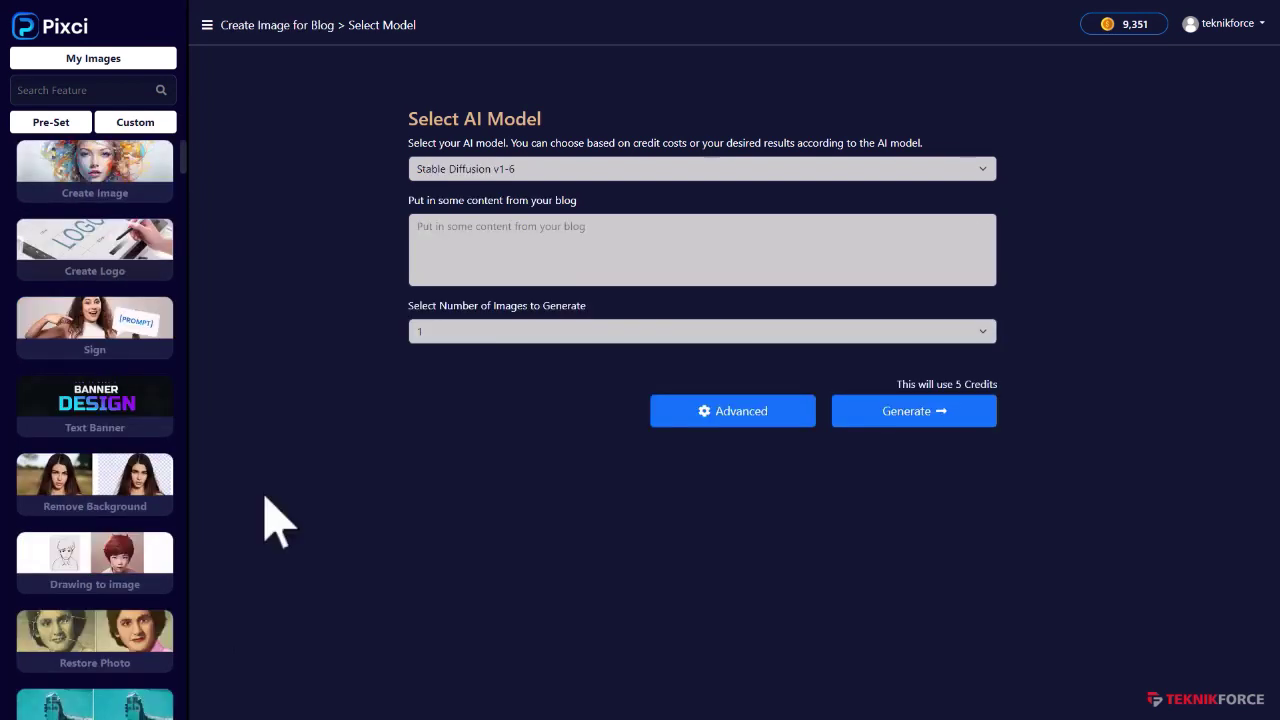
# Switch the blog image model to Dall-E 3 at 130 credits
pyautogui.click(456, 168)
pyautogui.click(423, 251)
pyautogui.click(442, 235)
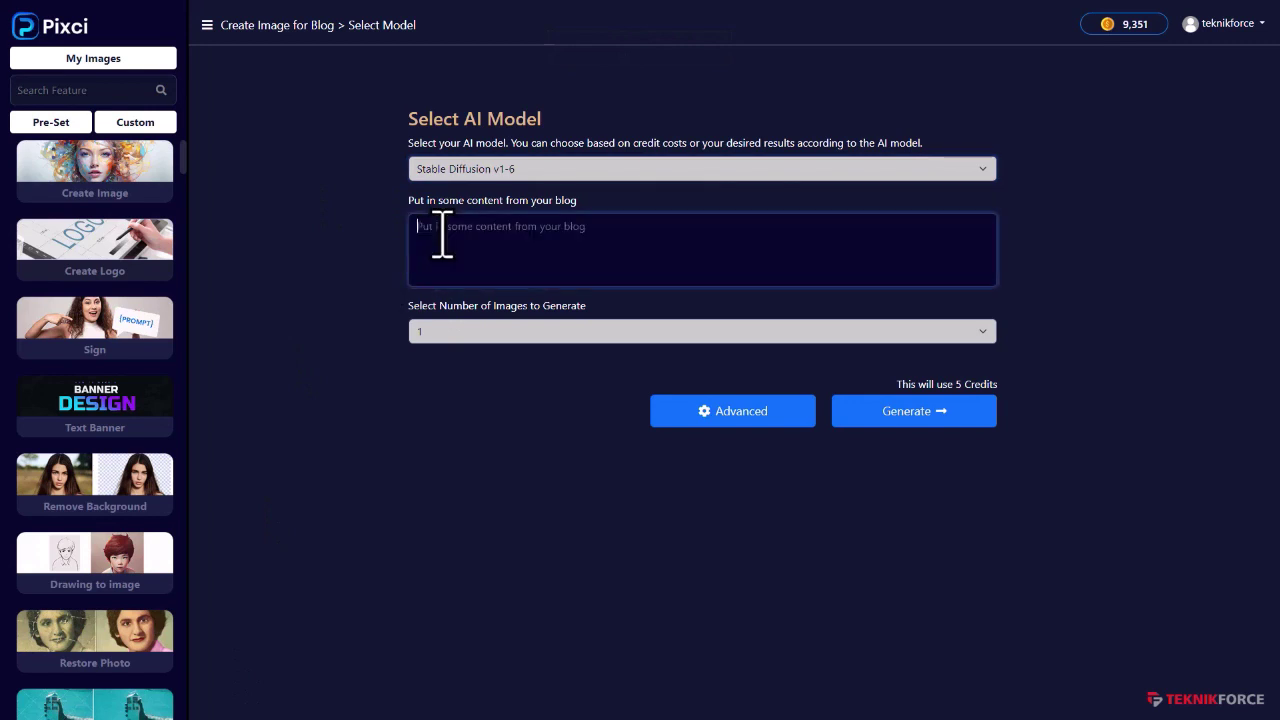
pyautogui.click(482, 172)
pyautogui.click(468, 204)
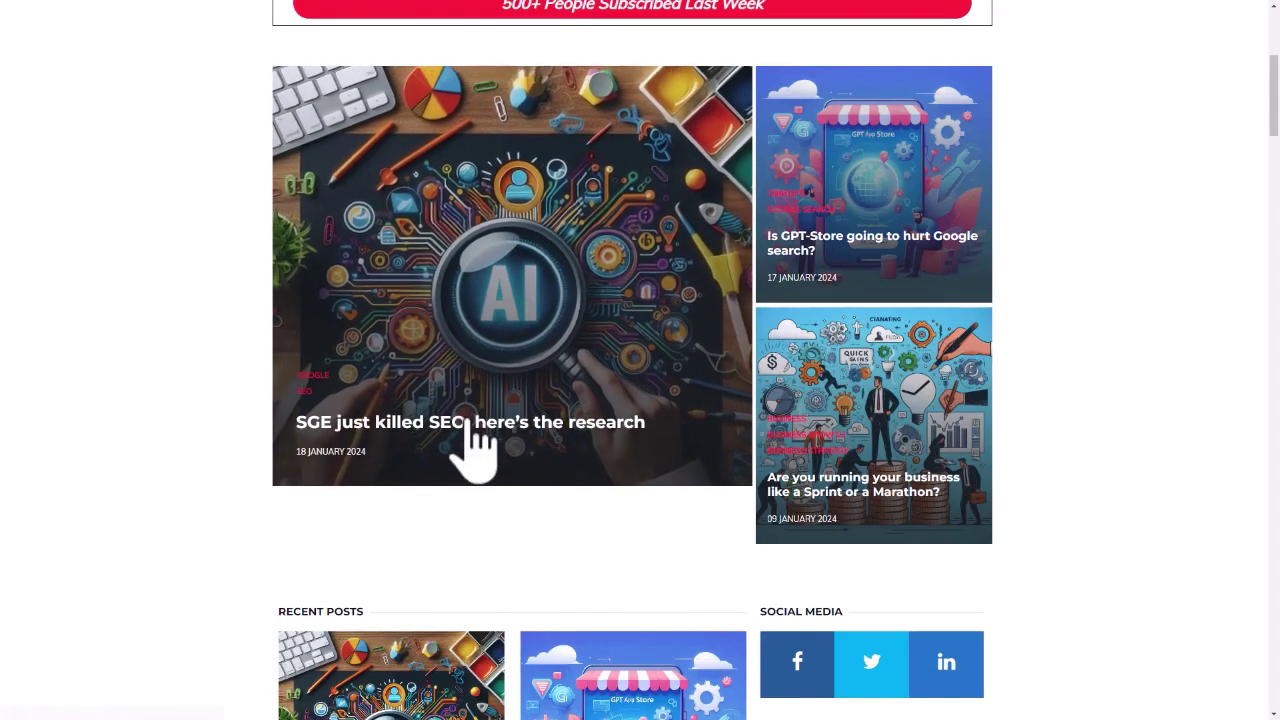
# Select a passage from the 'SGE just killed SEO' blog article
pyautogui.scroll(-4, 427, 367)
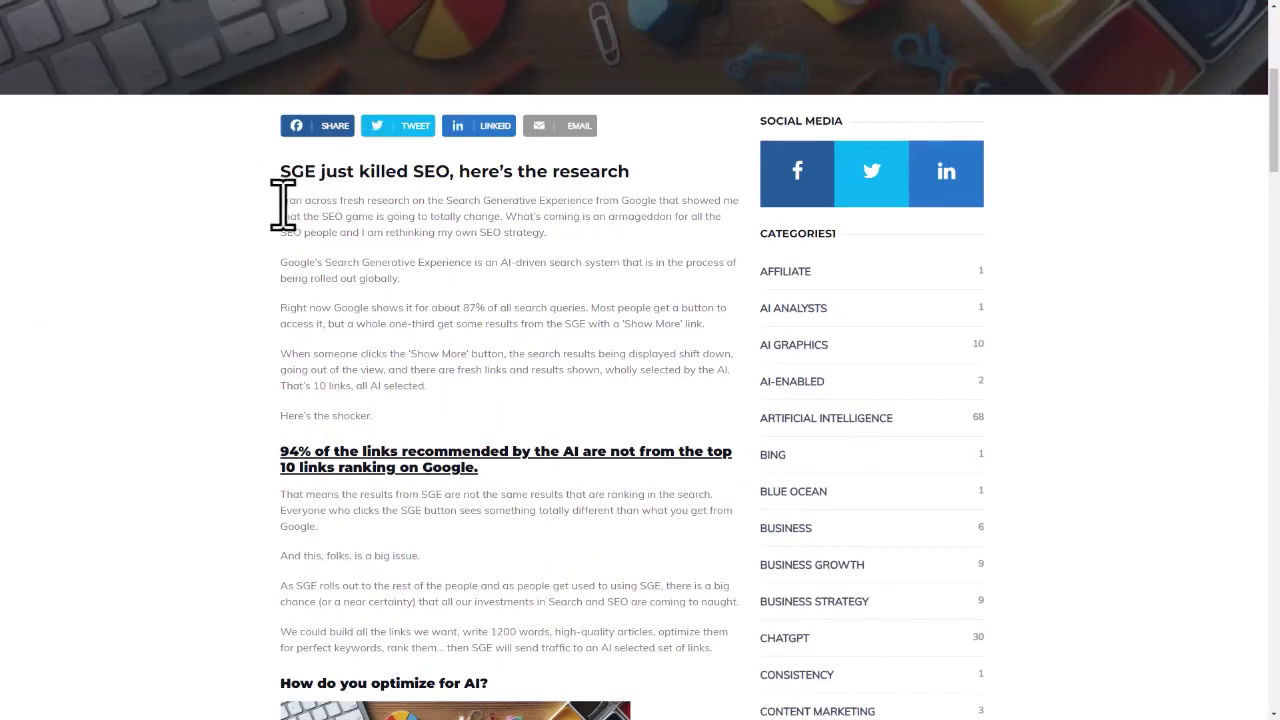
pyautogui.moveTo(283, 200); pyautogui.dragTo(525, 365)
pyautogui.scroll(-3, 480, 466)
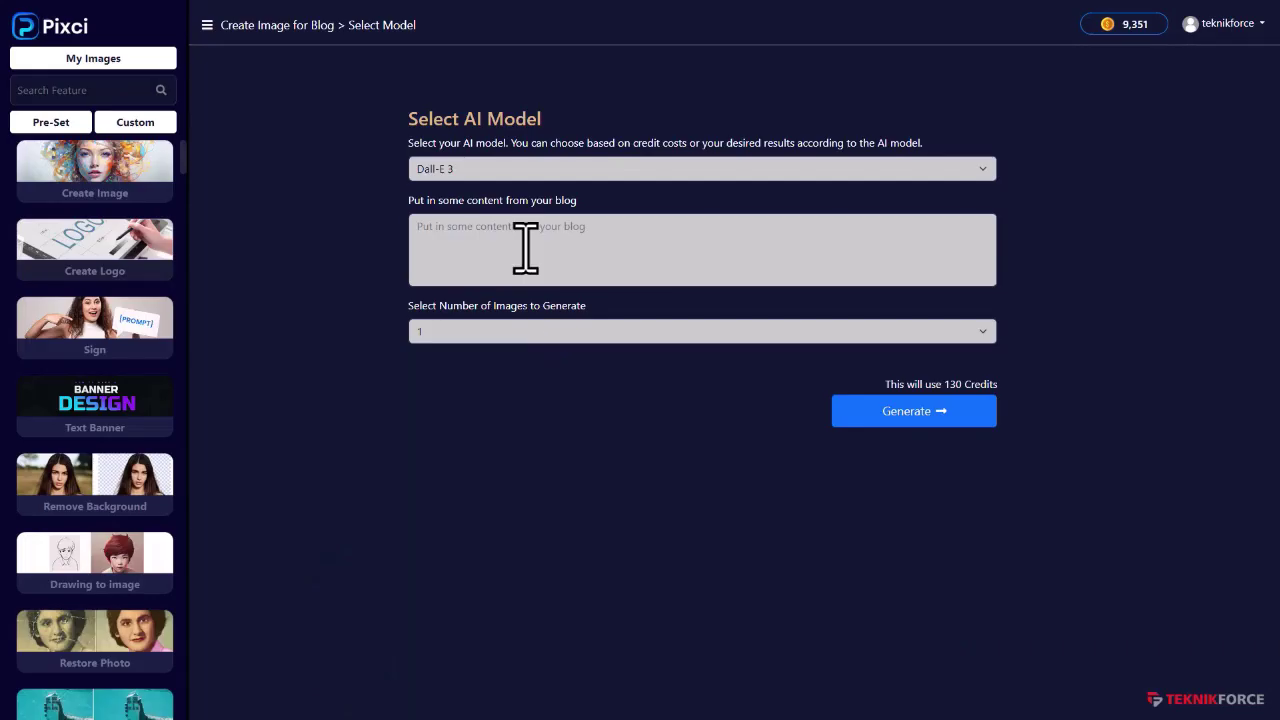
# Paste the copied article passage into the blog-content box and generate the Dall-E 3 image
pyautogui.click(526, 250)
pyautogui.hotkey('ctrl', 'v')
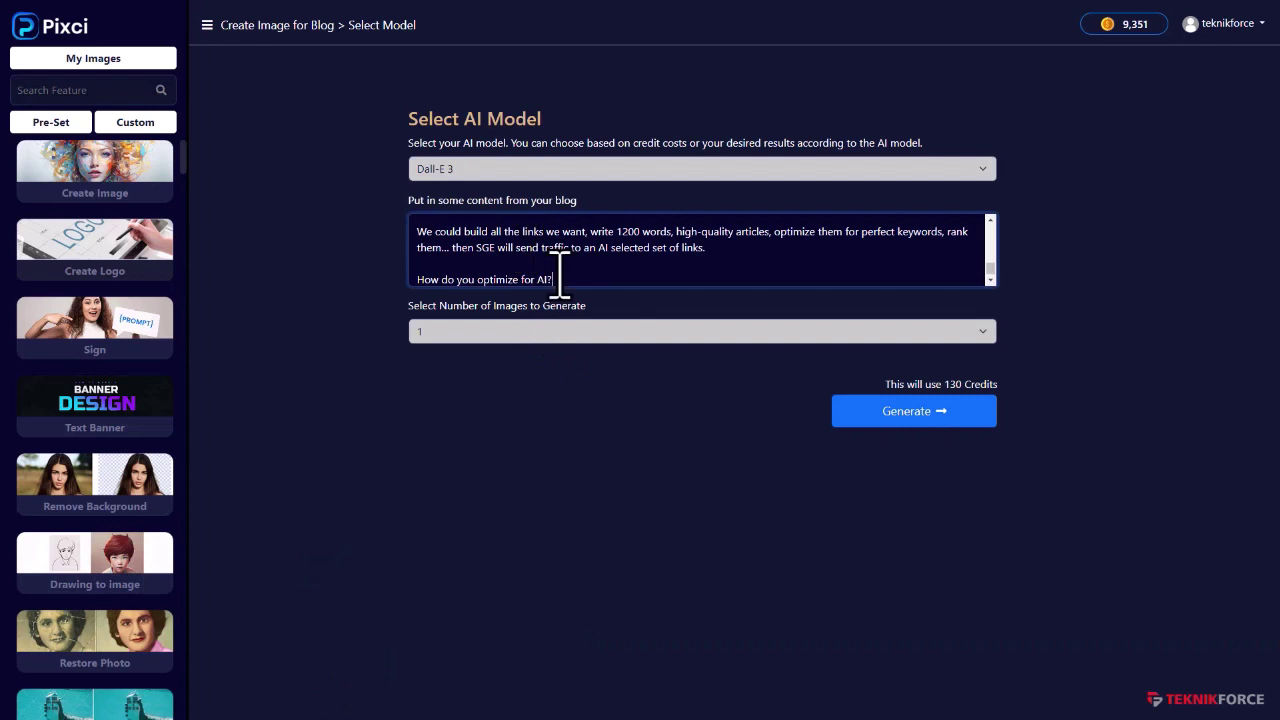
pyautogui.click(896, 420)
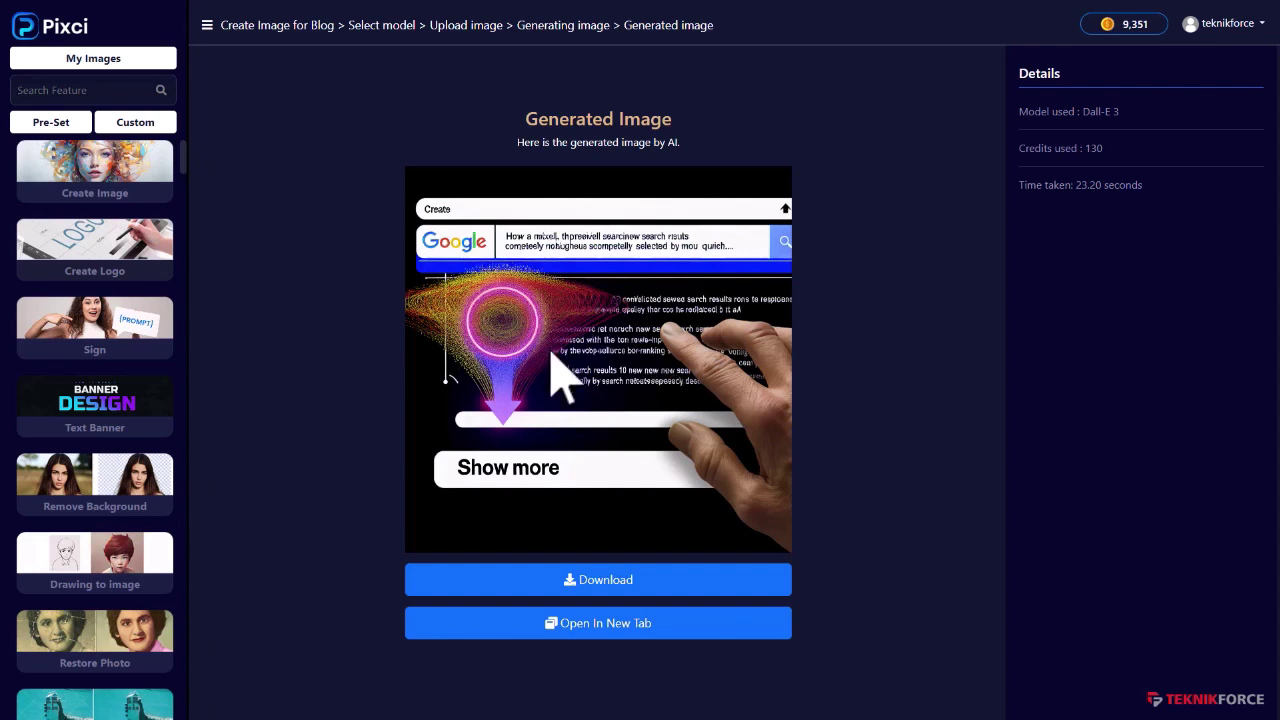
# Scroll the feature list and open the Typographic Art feature
pyautogui.scroll(-4, 120, 440)
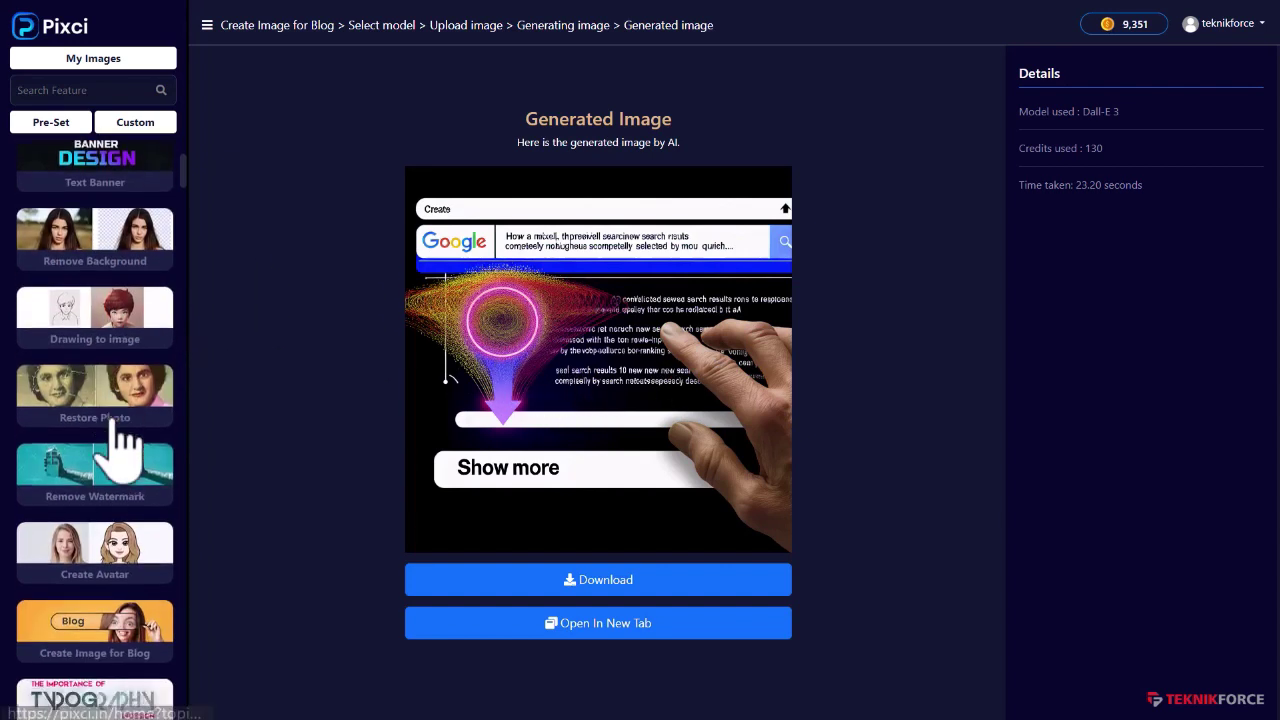
pyautogui.scroll(-1, 120, 455)
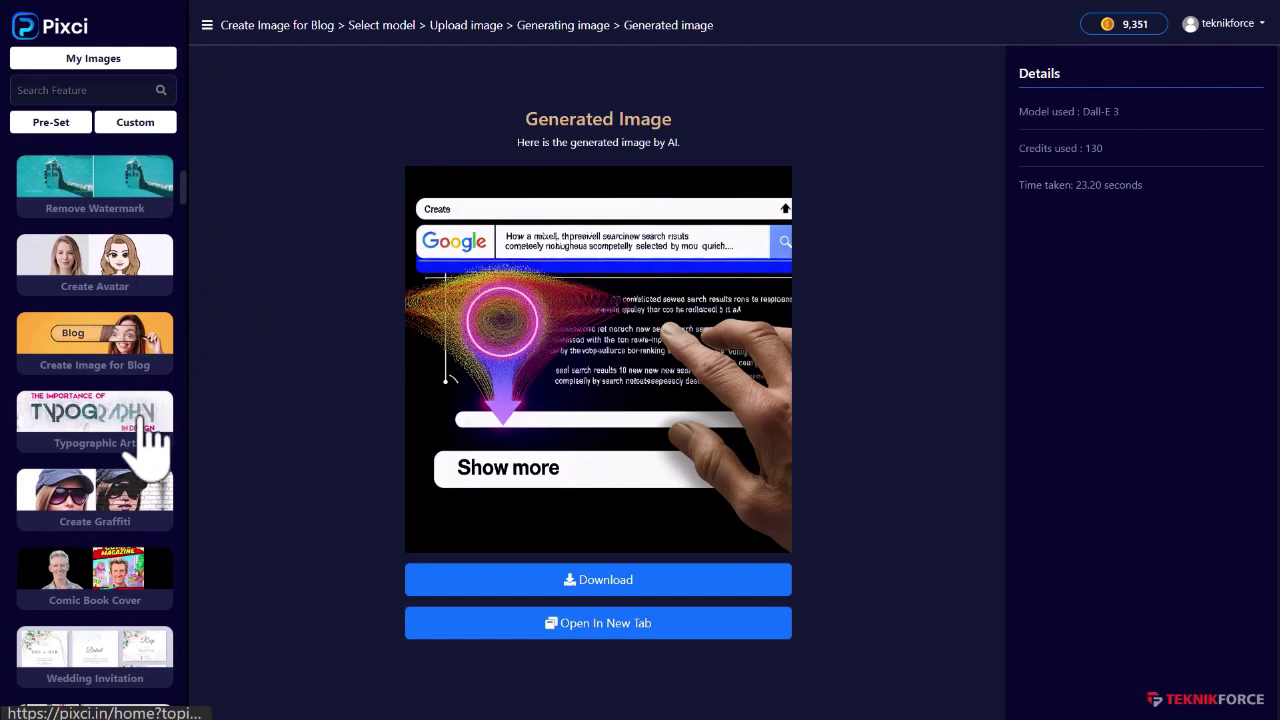
pyautogui.click(115, 430)
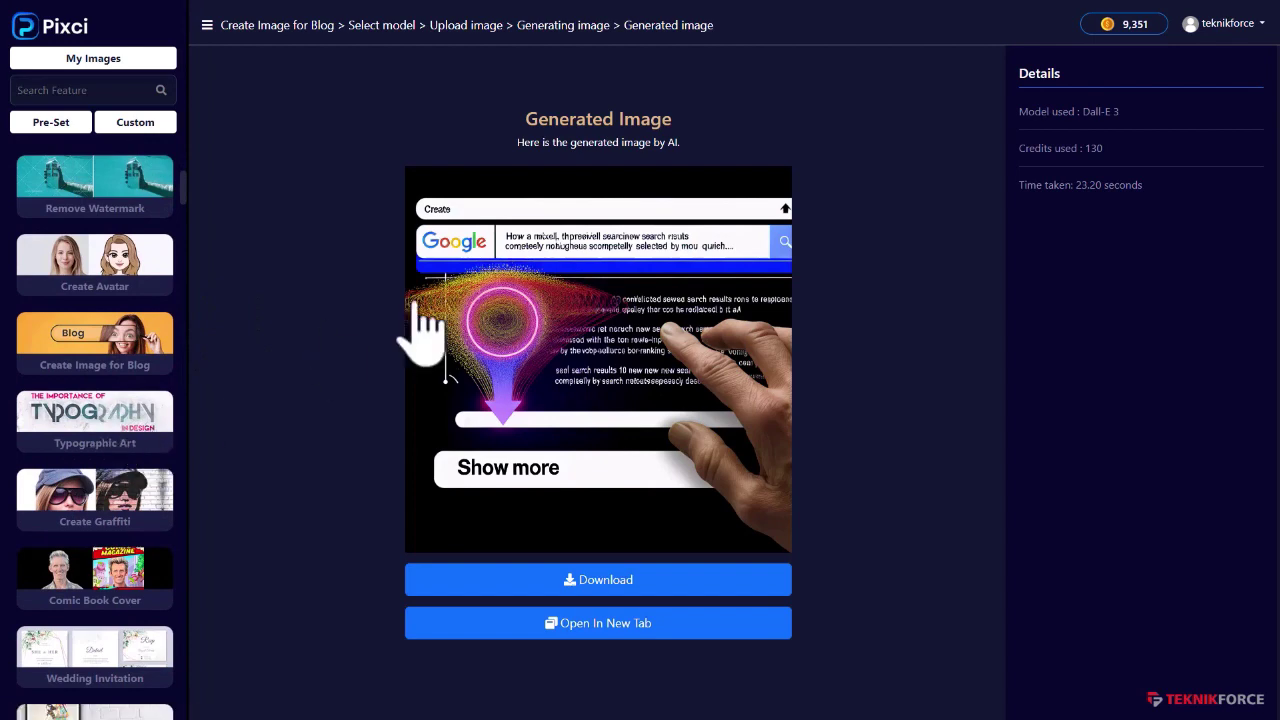
# Scroll through the Pre-Set feature sidebar to browse the available features down to Business
pyautogui.scroll(-1, 120, 460)
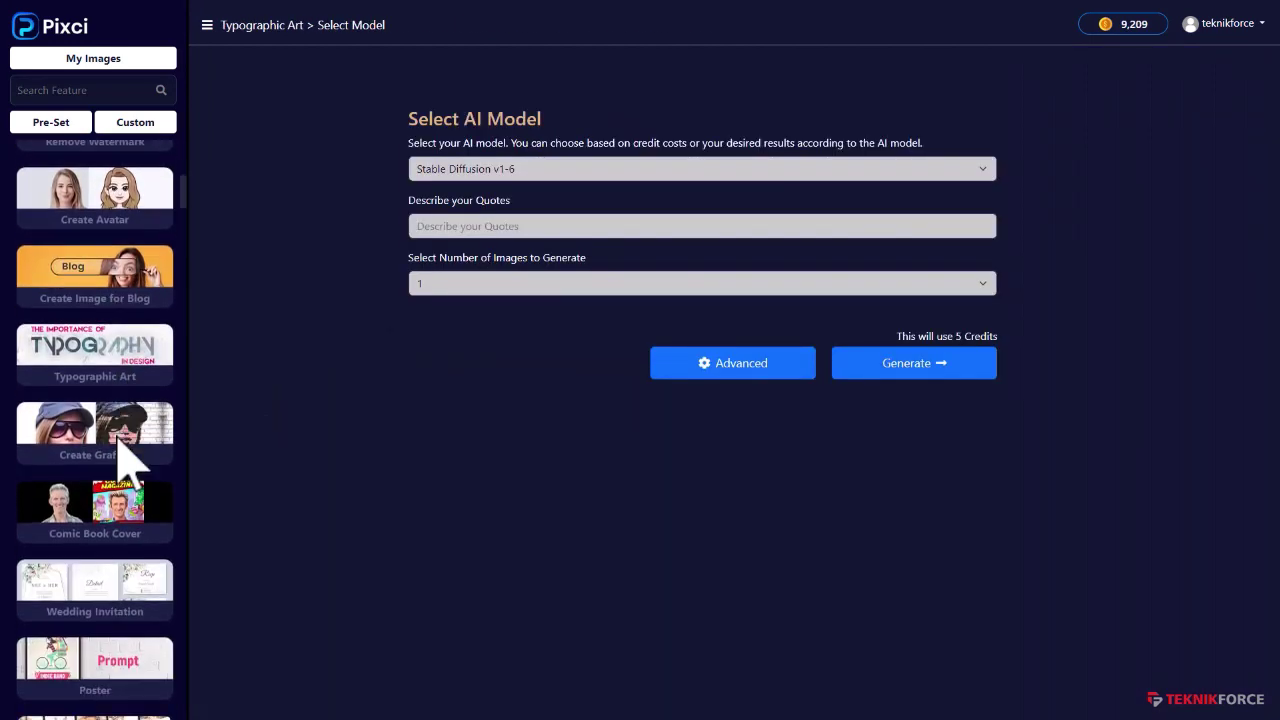
pyautogui.scroll(-1, 120, 420)
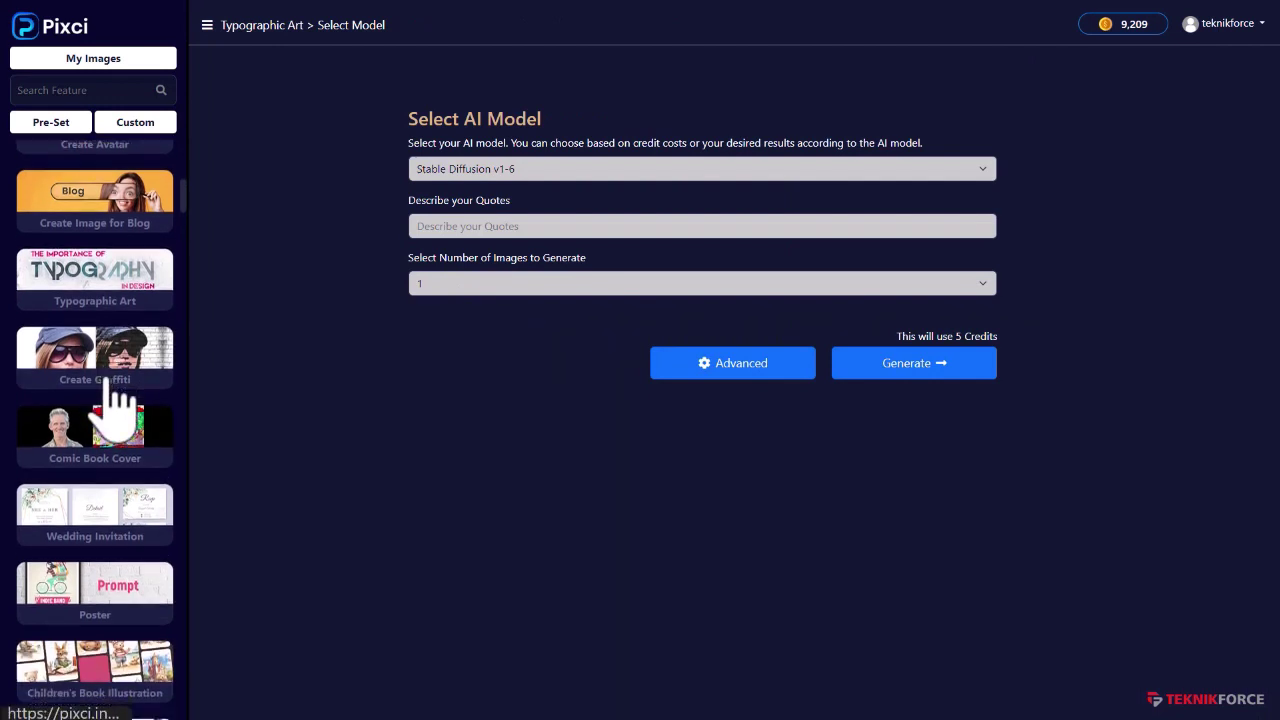
pyautogui.scroll(-1, 80, 390)
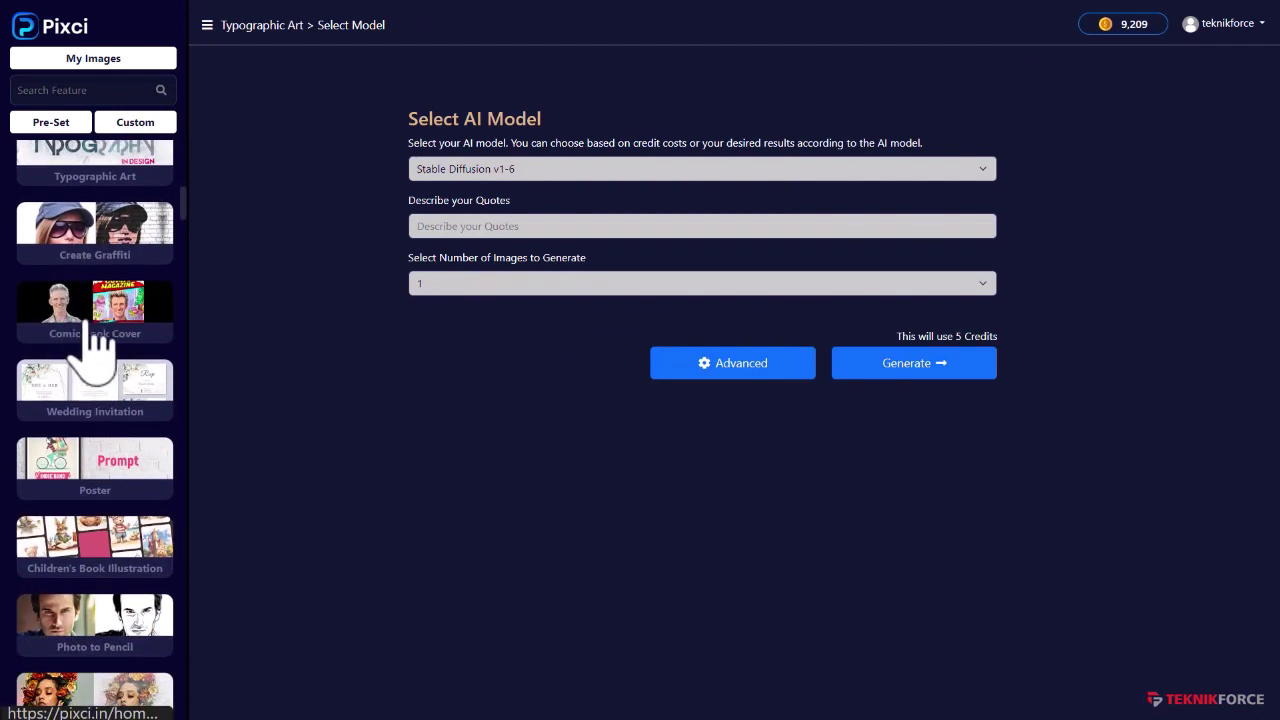
pyautogui.scroll(-1, 112, 340)
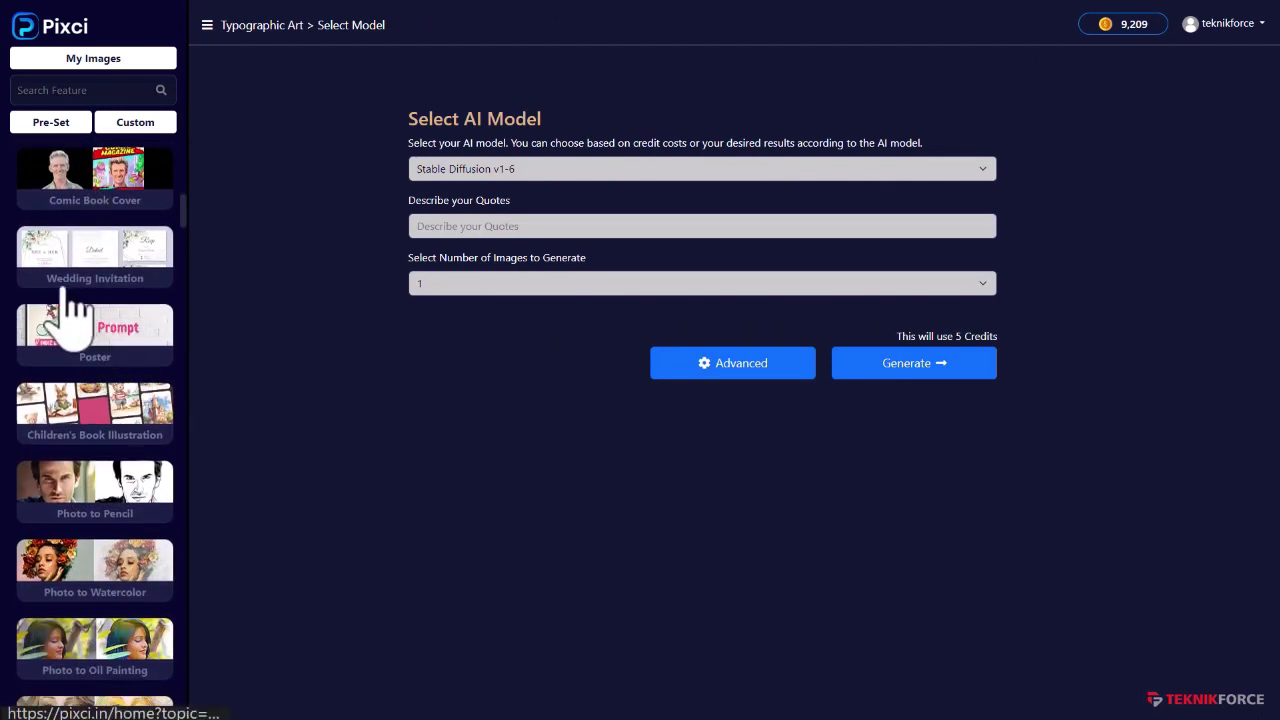
pyautogui.scroll(-1, 40, 360)
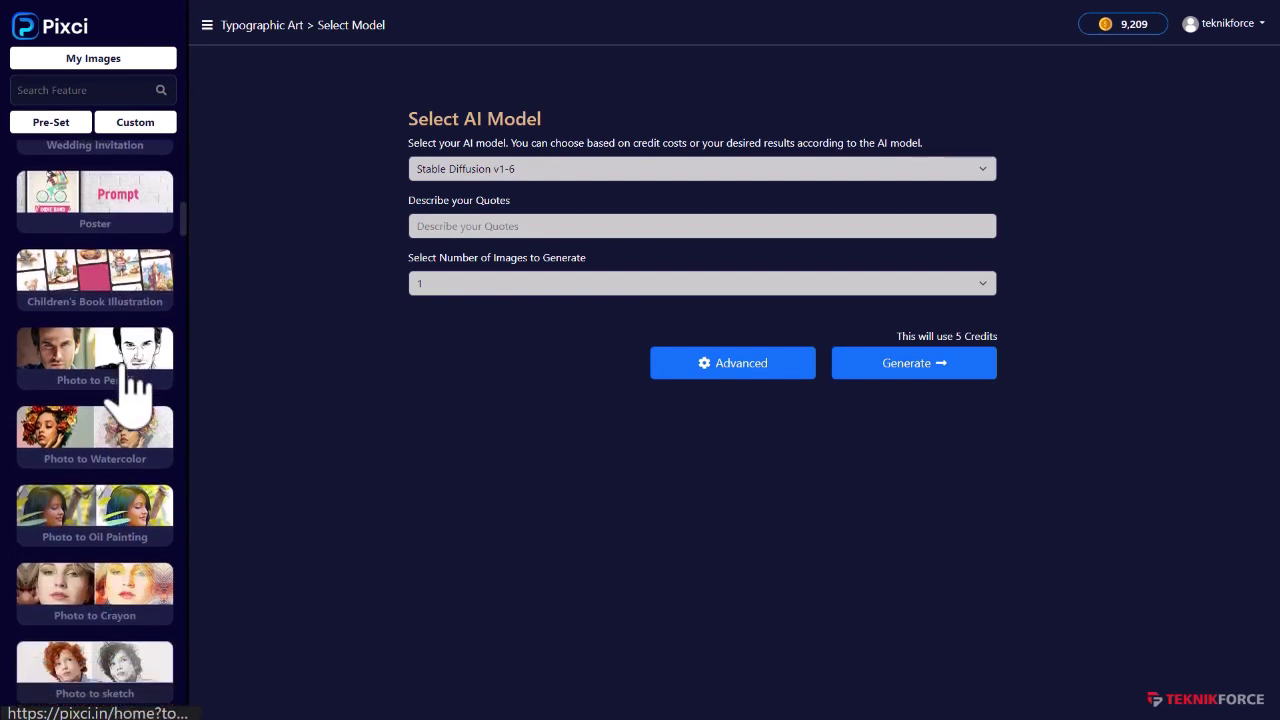
pyautogui.scroll(-1, 108, 400)
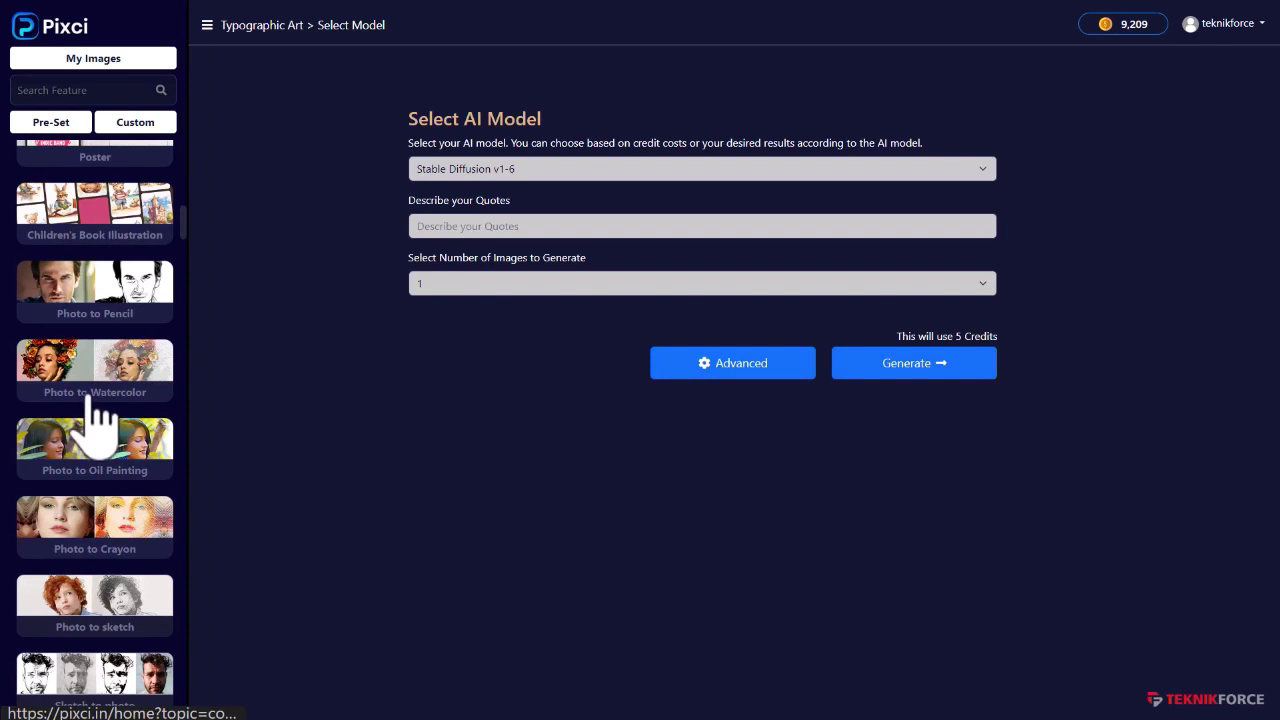
pyautogui.scroll(-1, 88, 396)
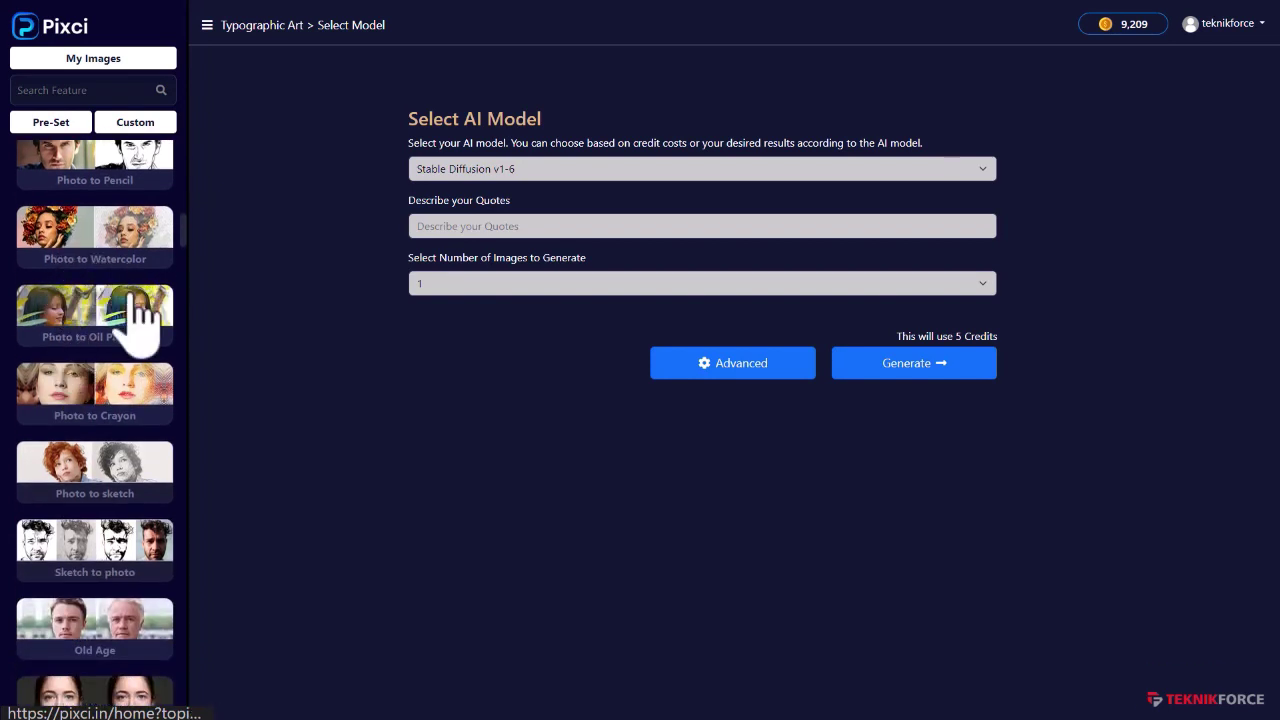
pyautogui.scroll(-3, 140, 320)
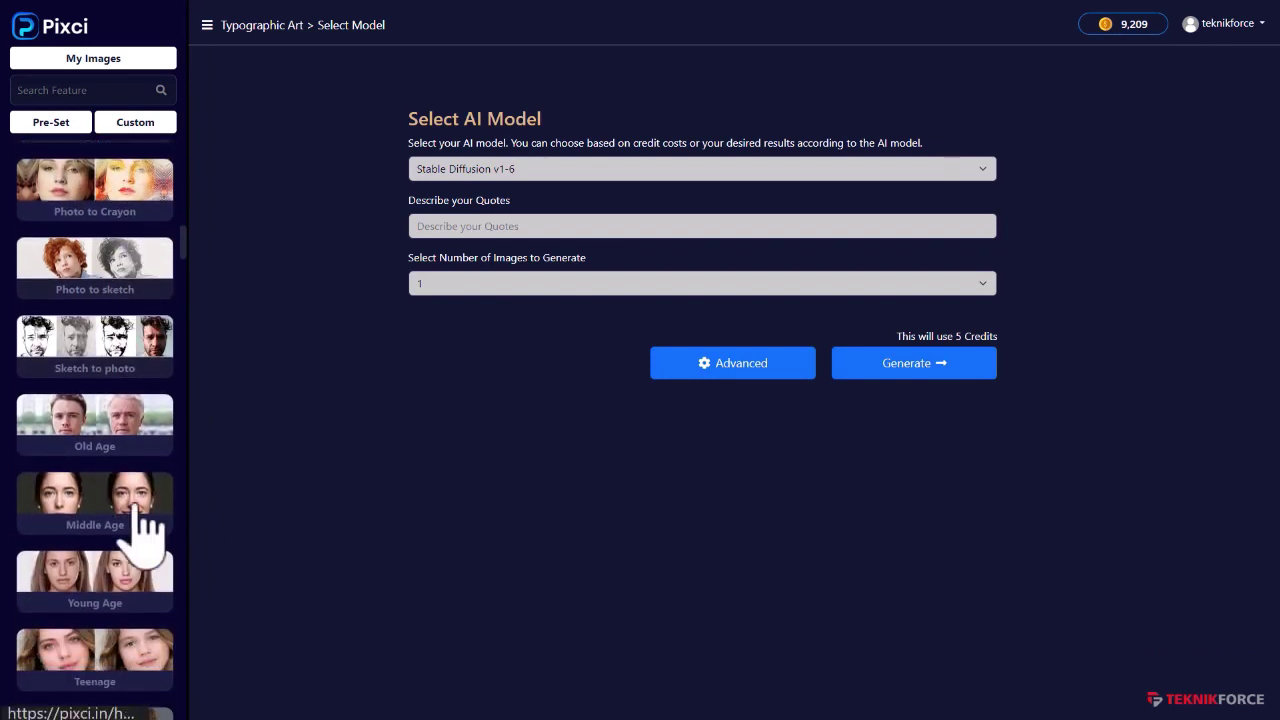
pyautogui.scroll(-4, 145, 530)
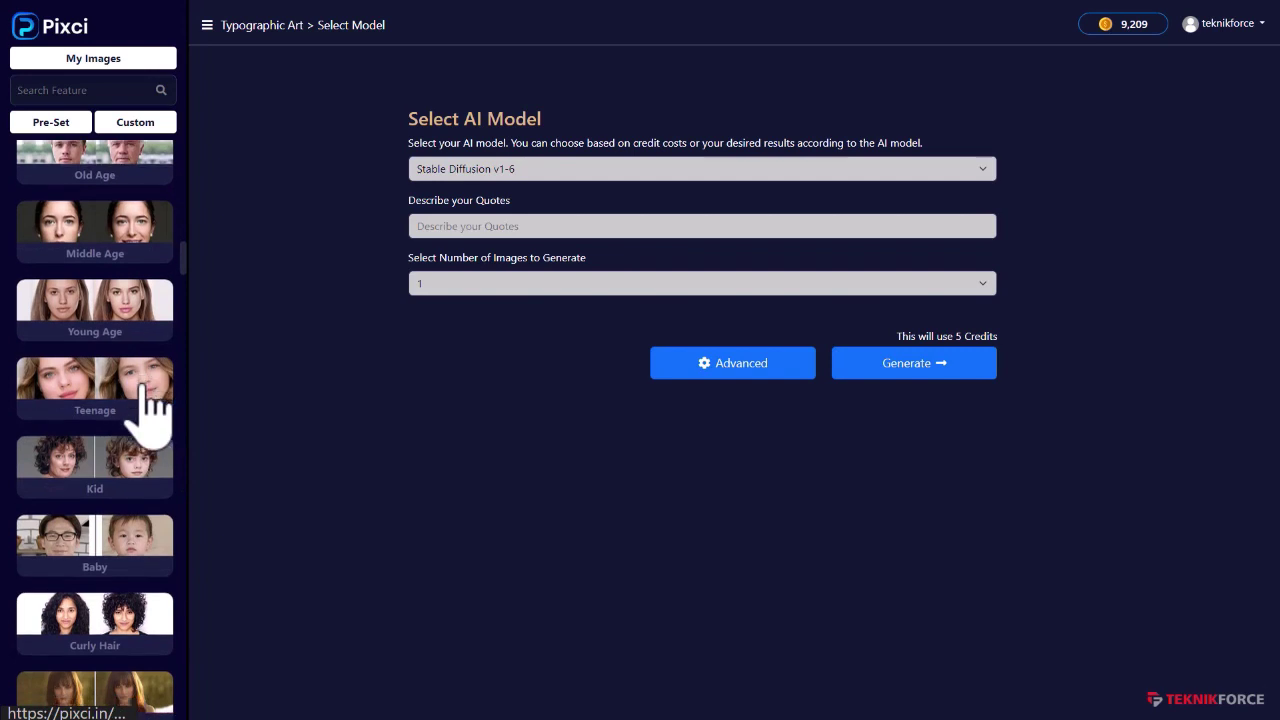
pyautogui.scroll(-5, 145, 400)
pyautogui.scroll(2, 80, 375)
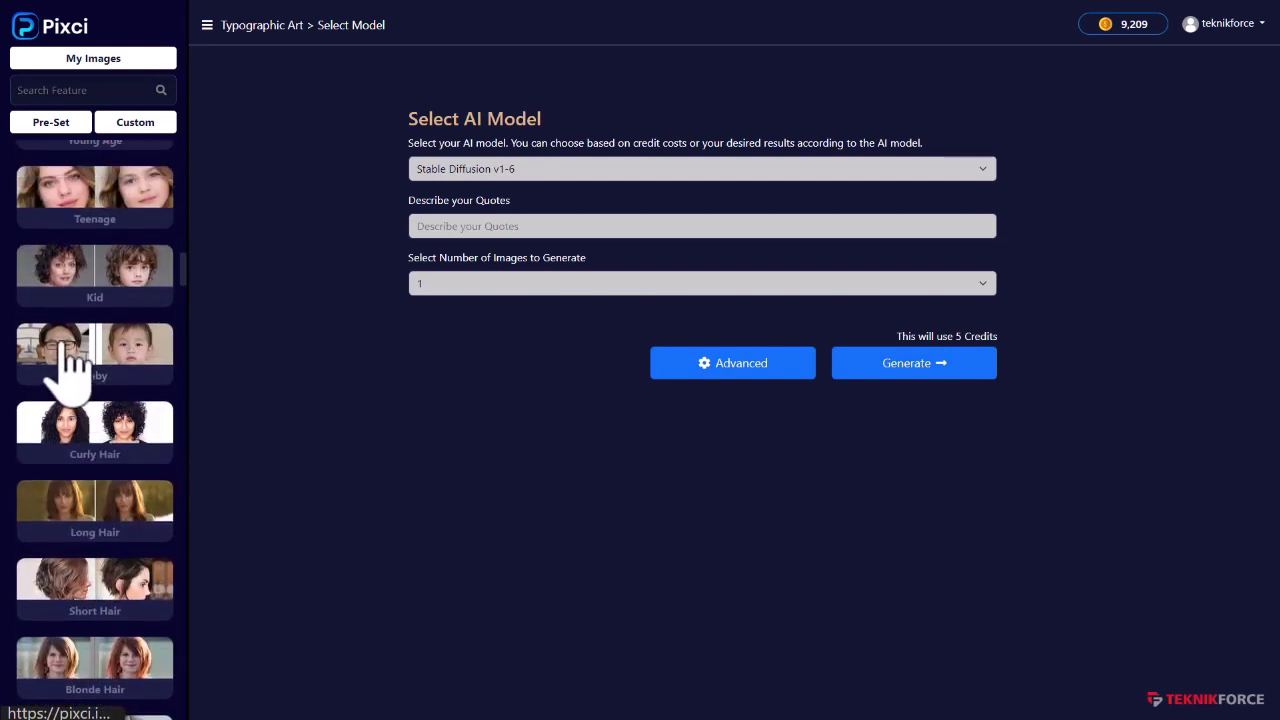
pyautogui.scroll(1, 90, 368)
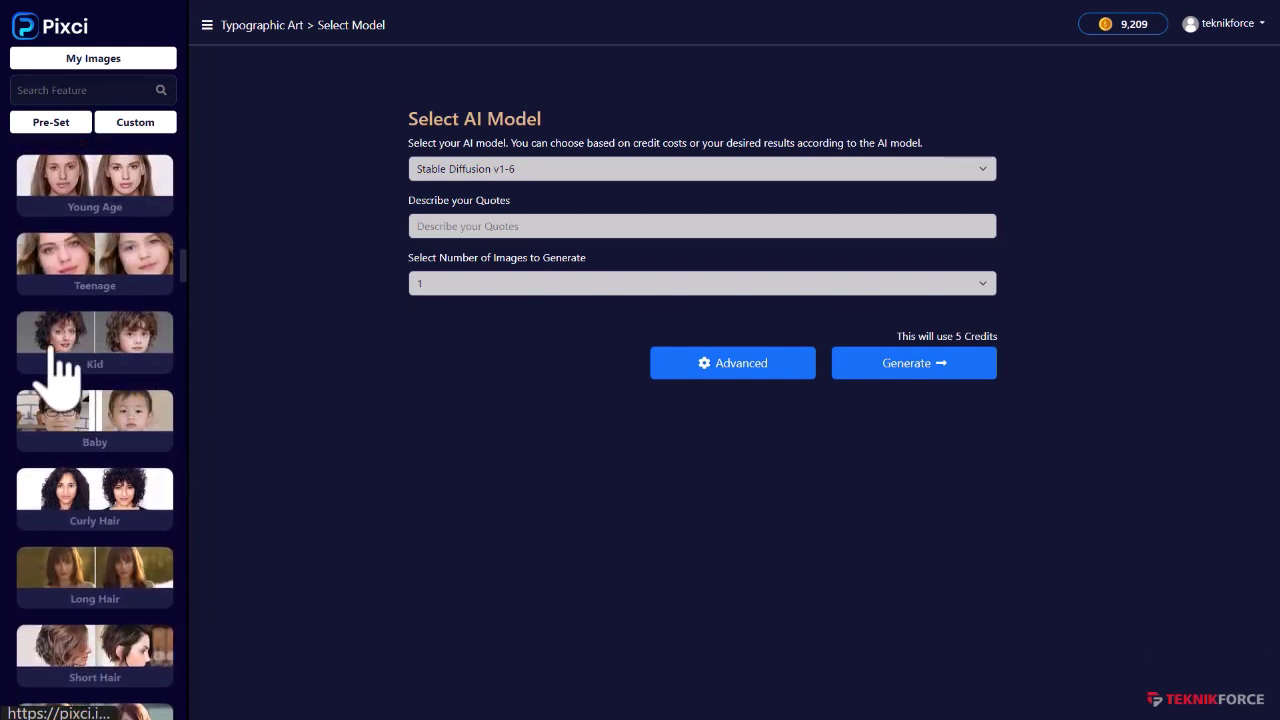
pyautogui.scroll(-2, 70, 375)
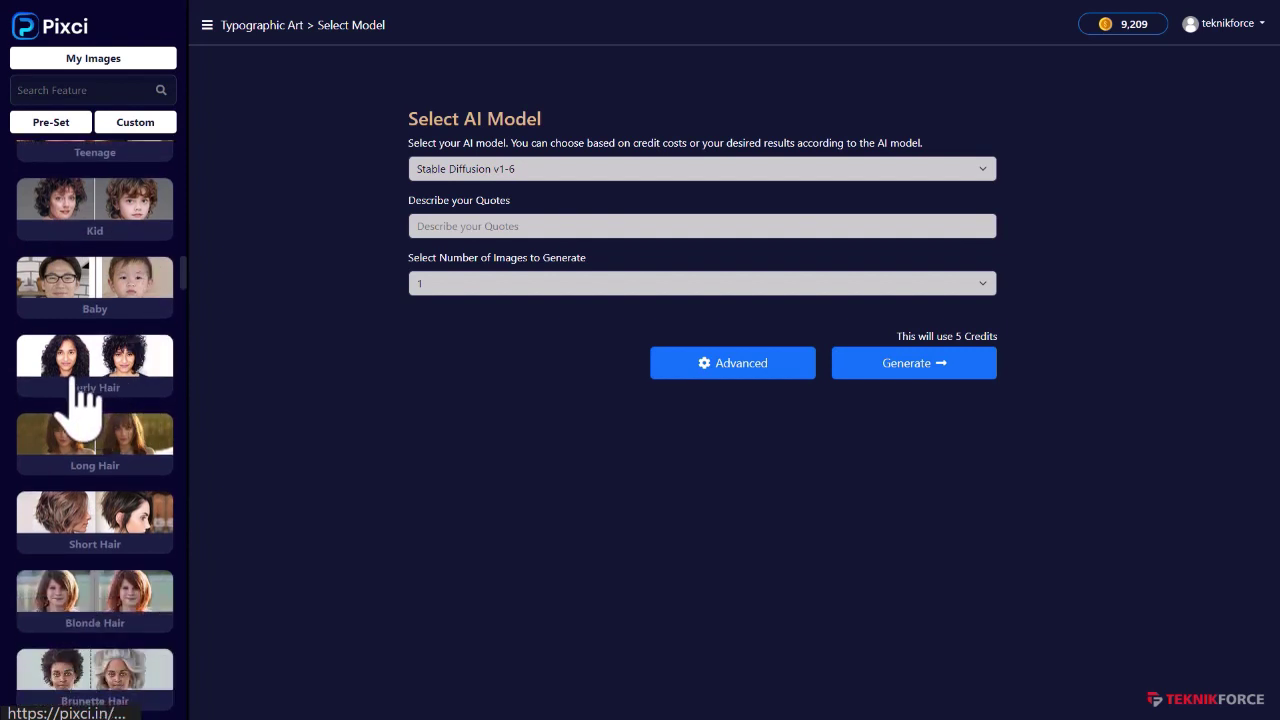
pyautogui.scroll(-6, 80, 400)
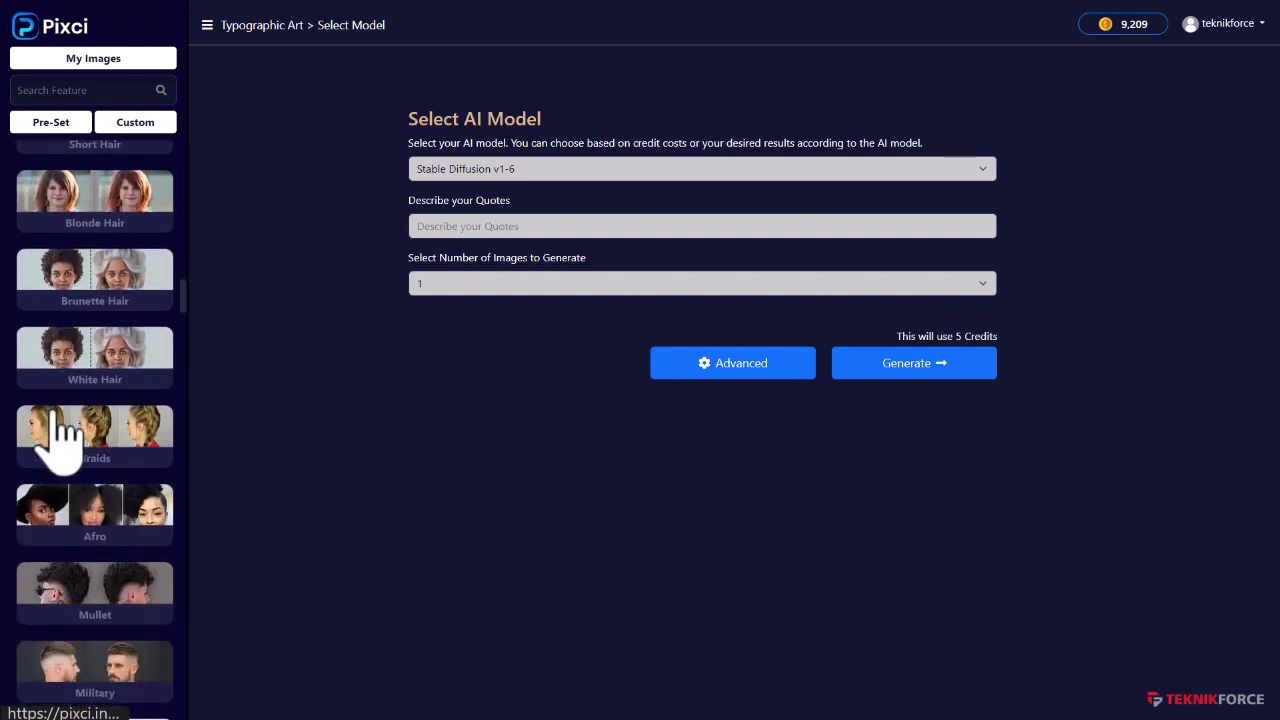
pyautogui.scroll(-4, 60, 430)
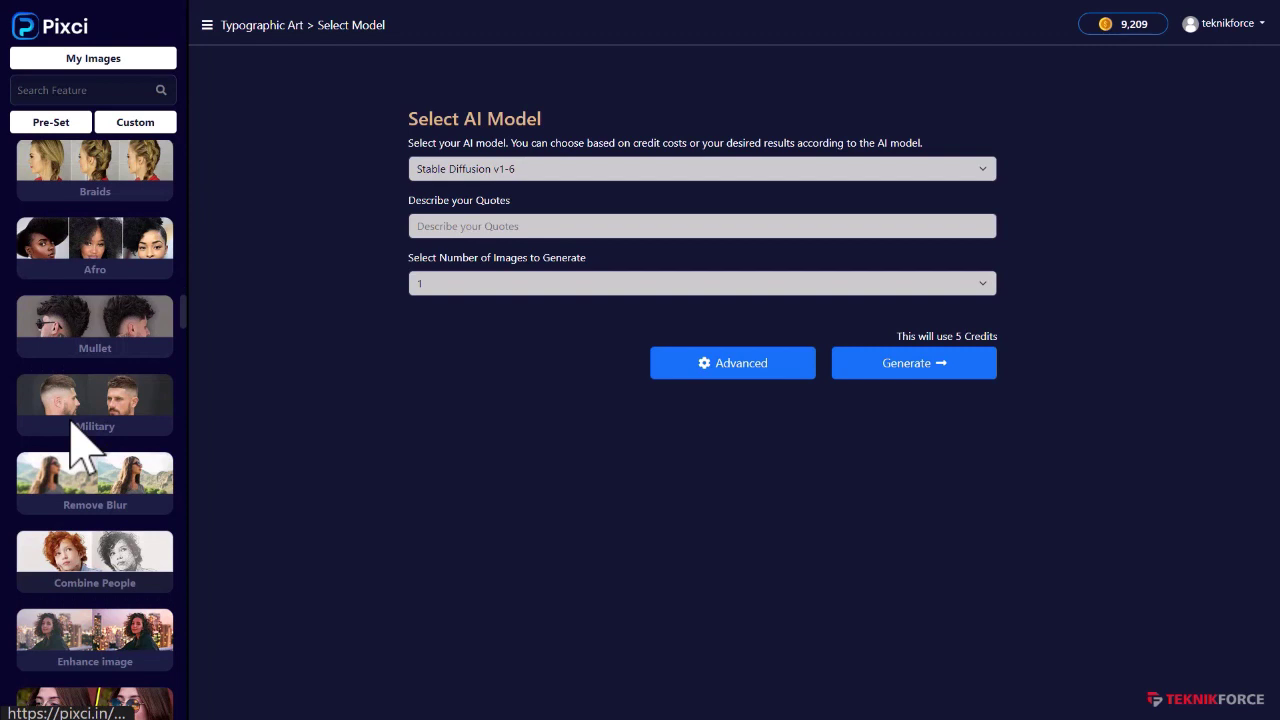
pyautogui.scroll(-2, 40, 405)
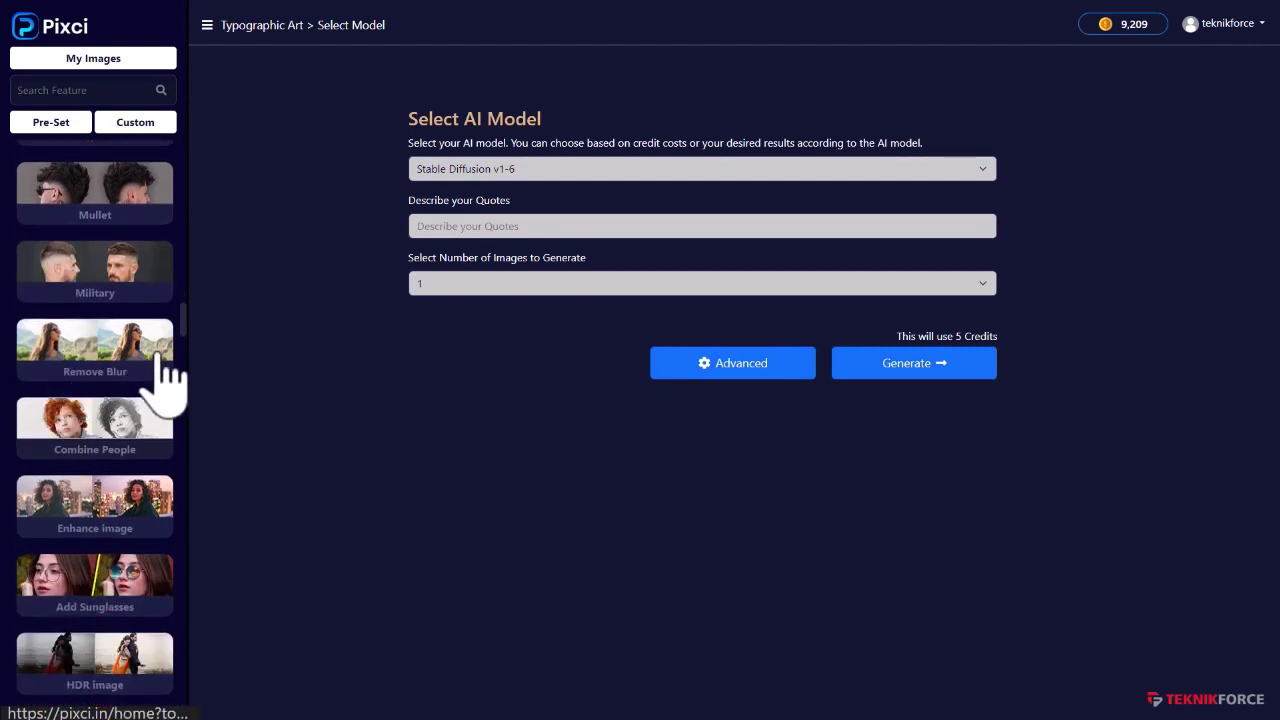
pyautogui.scroll(-4, 150, 375)
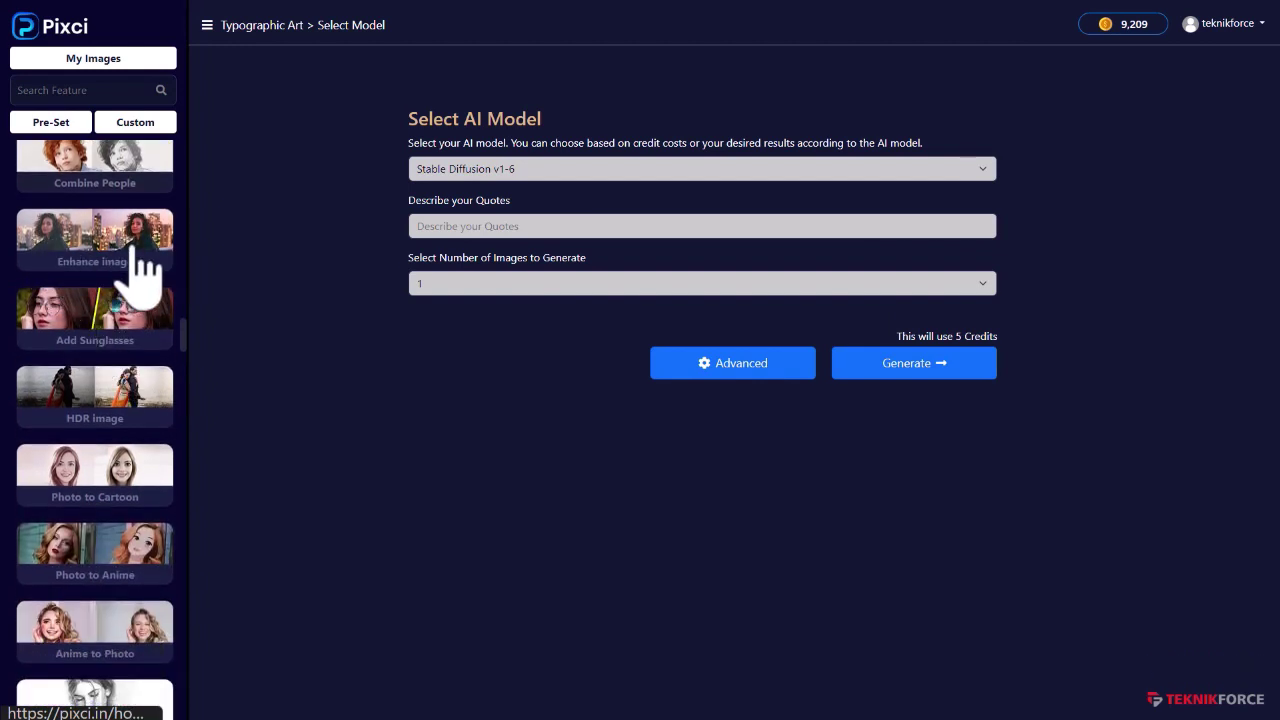
pyautogui.scroll(-1, 43, 290)
pyautogui.scroll(-2, 60, 370)
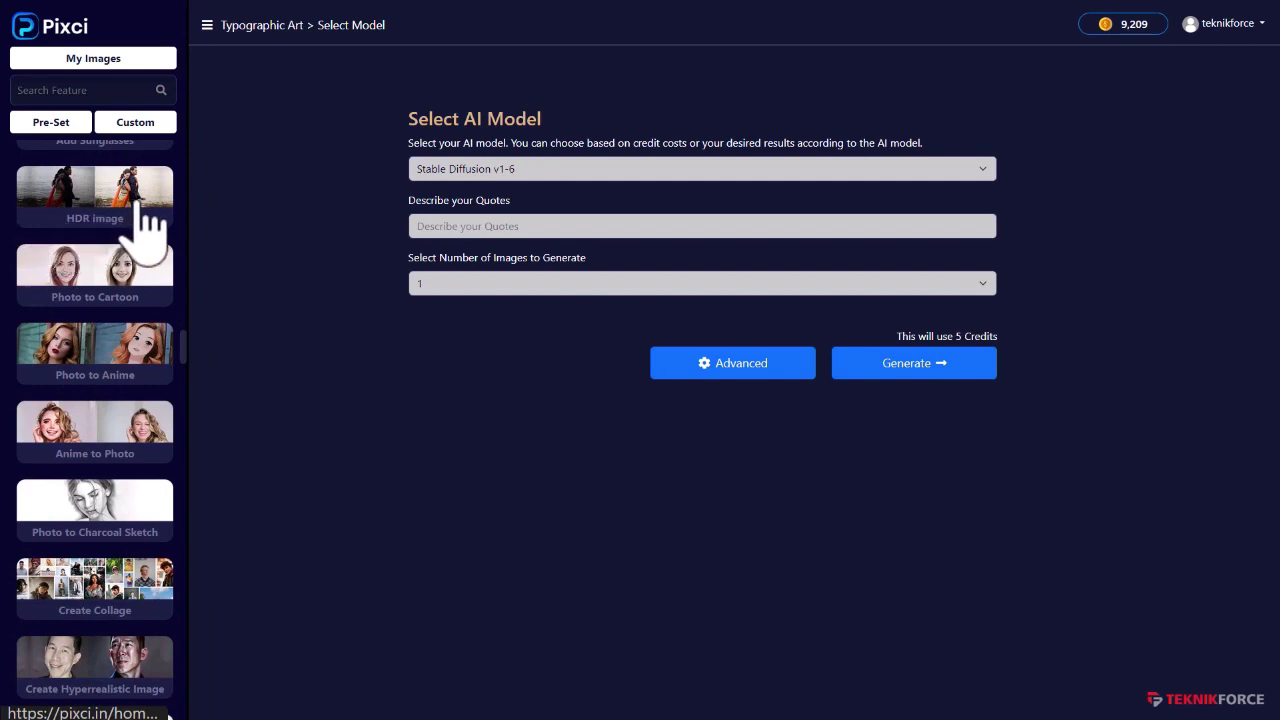
pyautogui.scroll(-1, 55, 285)
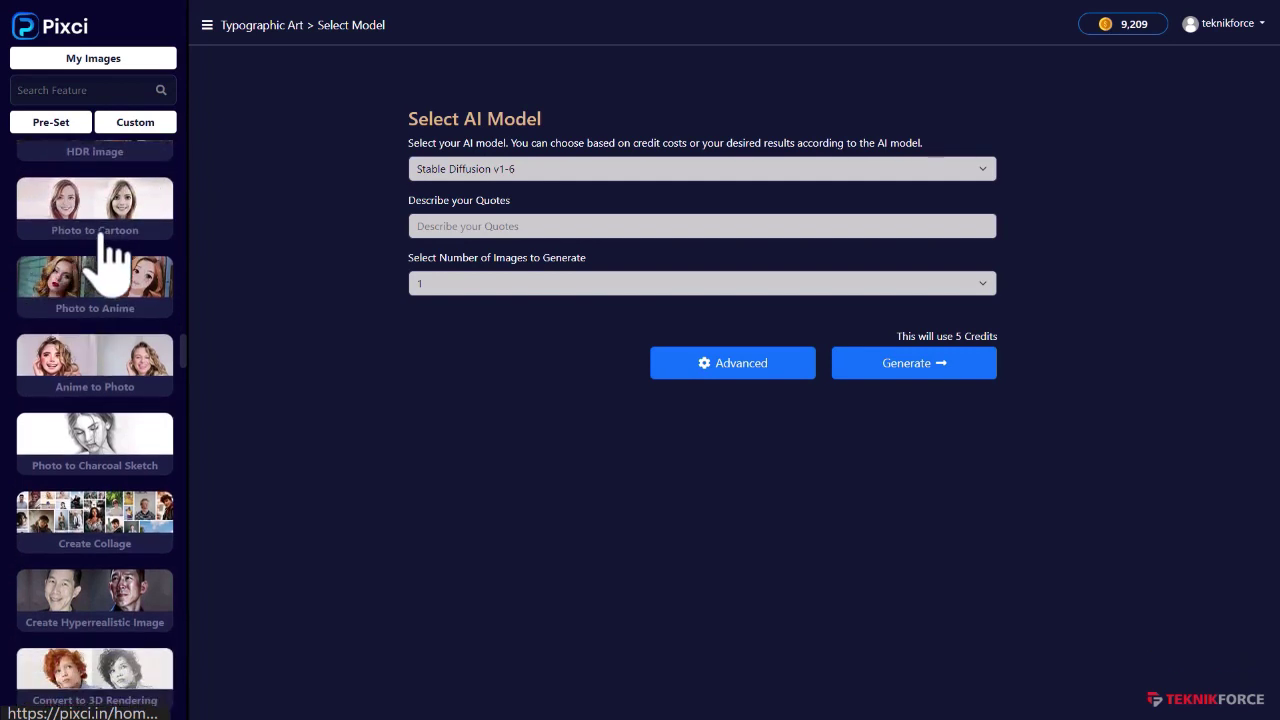
pyautogui.scroll(-1, 112, 330)
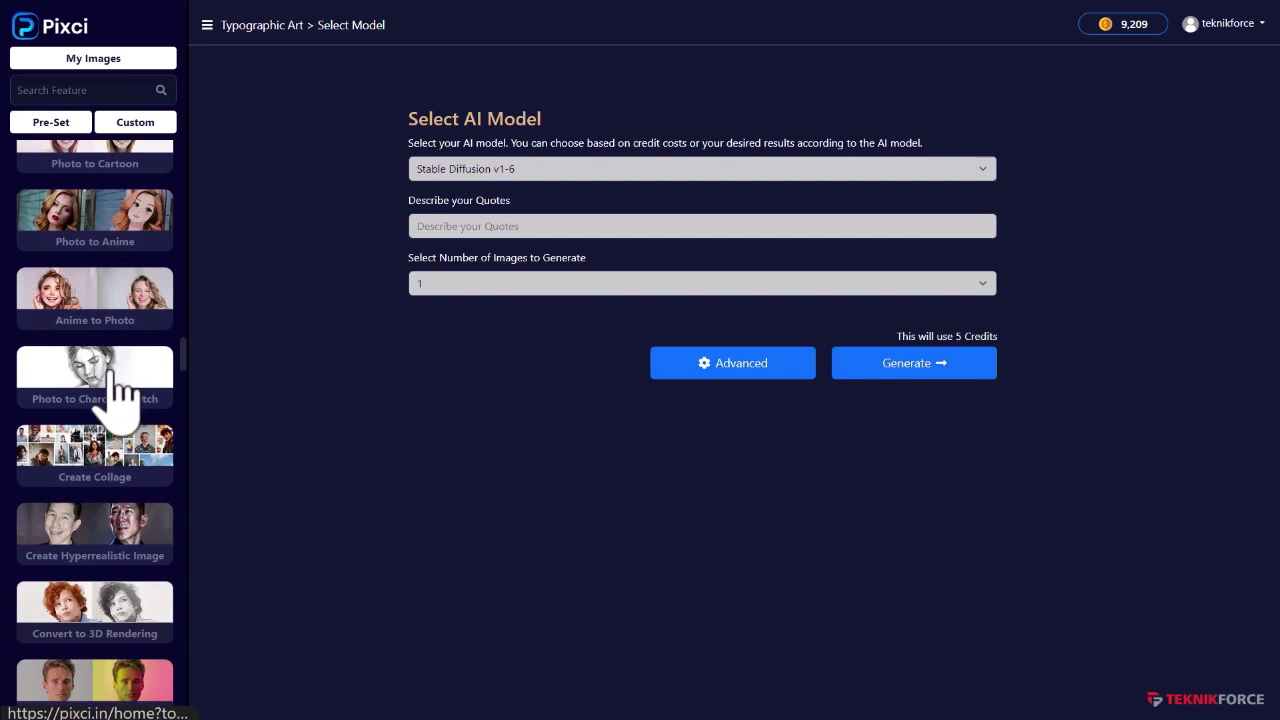
pyautogui.scroll(-1, 100, 345)
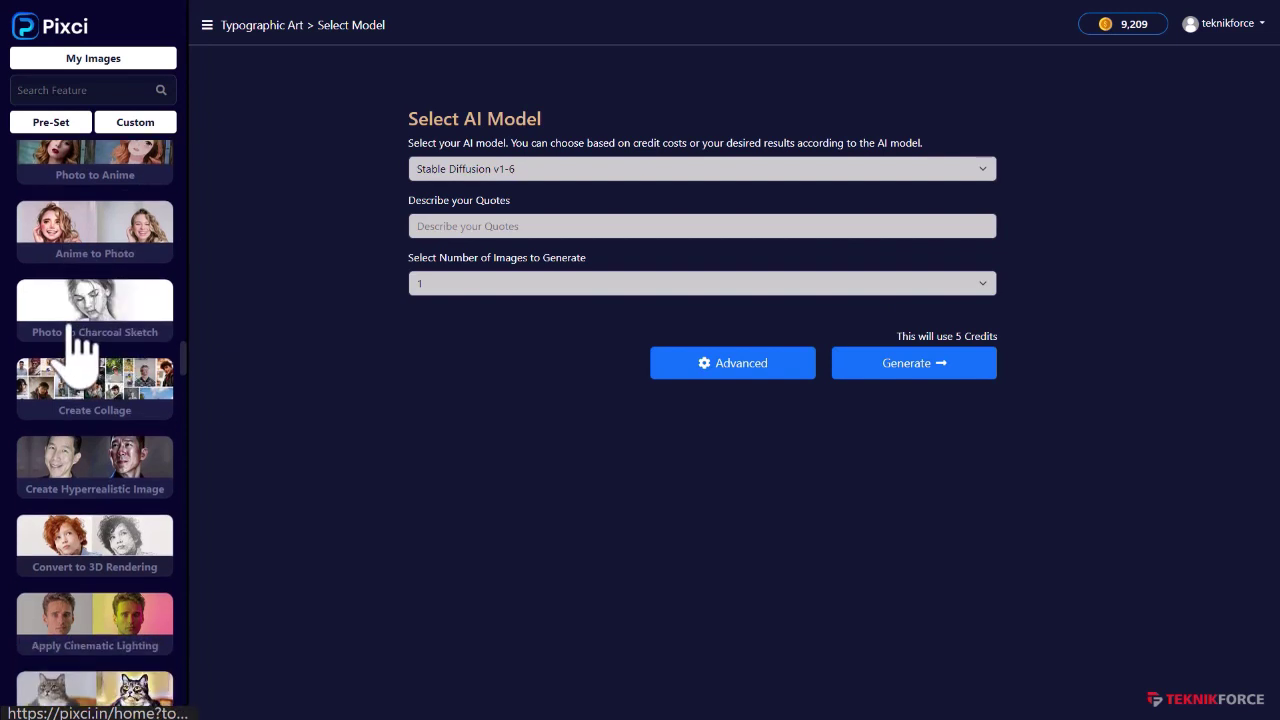
pyautogui.scroll(-1, 82, 345)
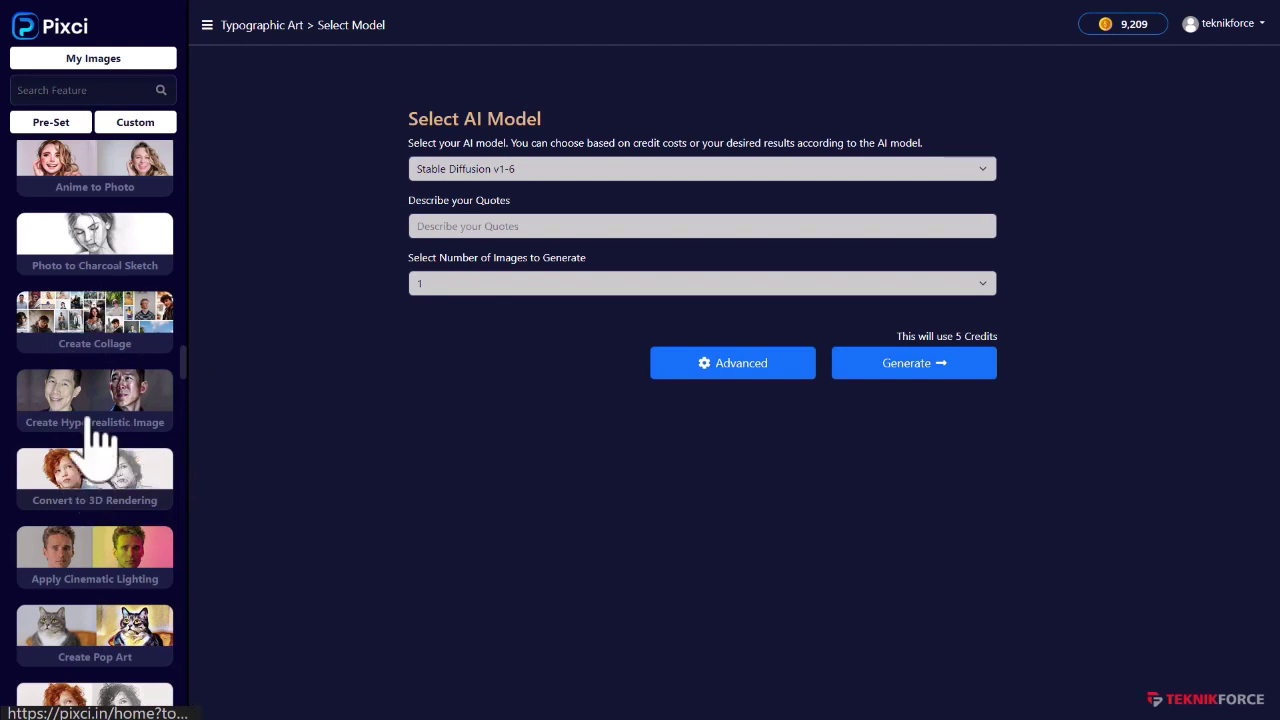
pyautogui.scroll(-2, 120, 451)
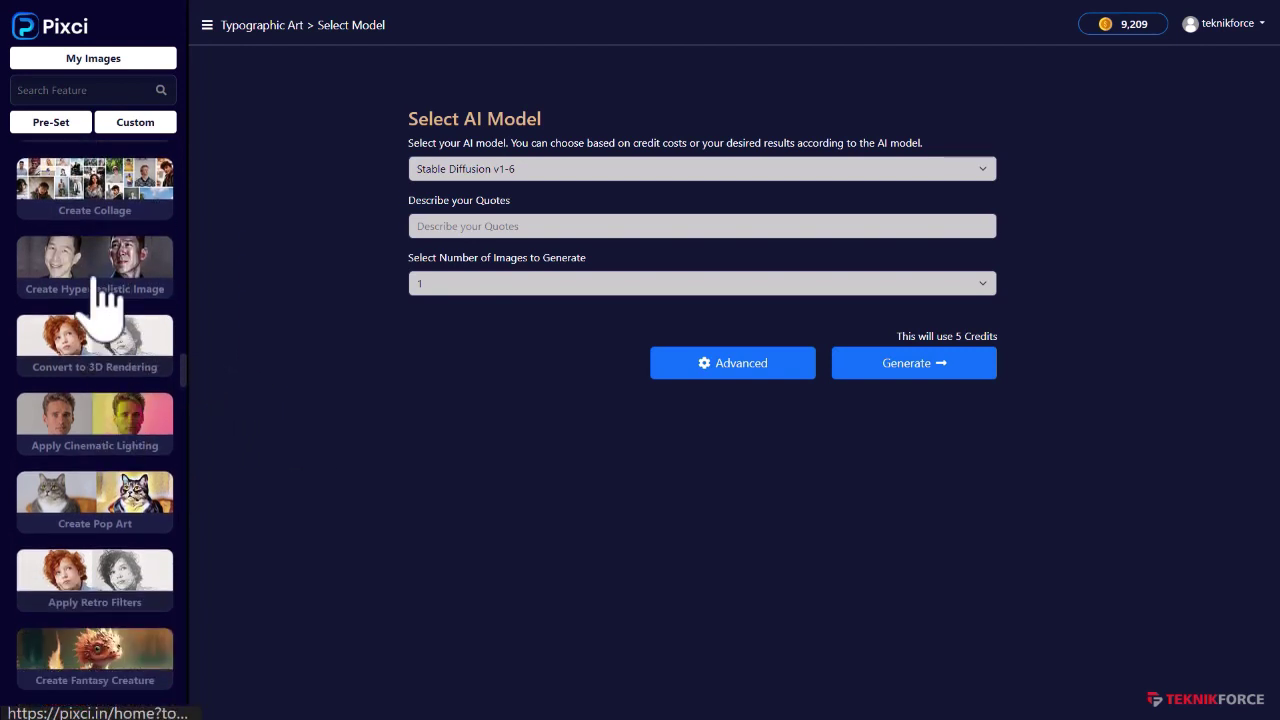
pyautogui.scroll(-1, 130, 400)
pyautogui.scroll(1, 125, 420)
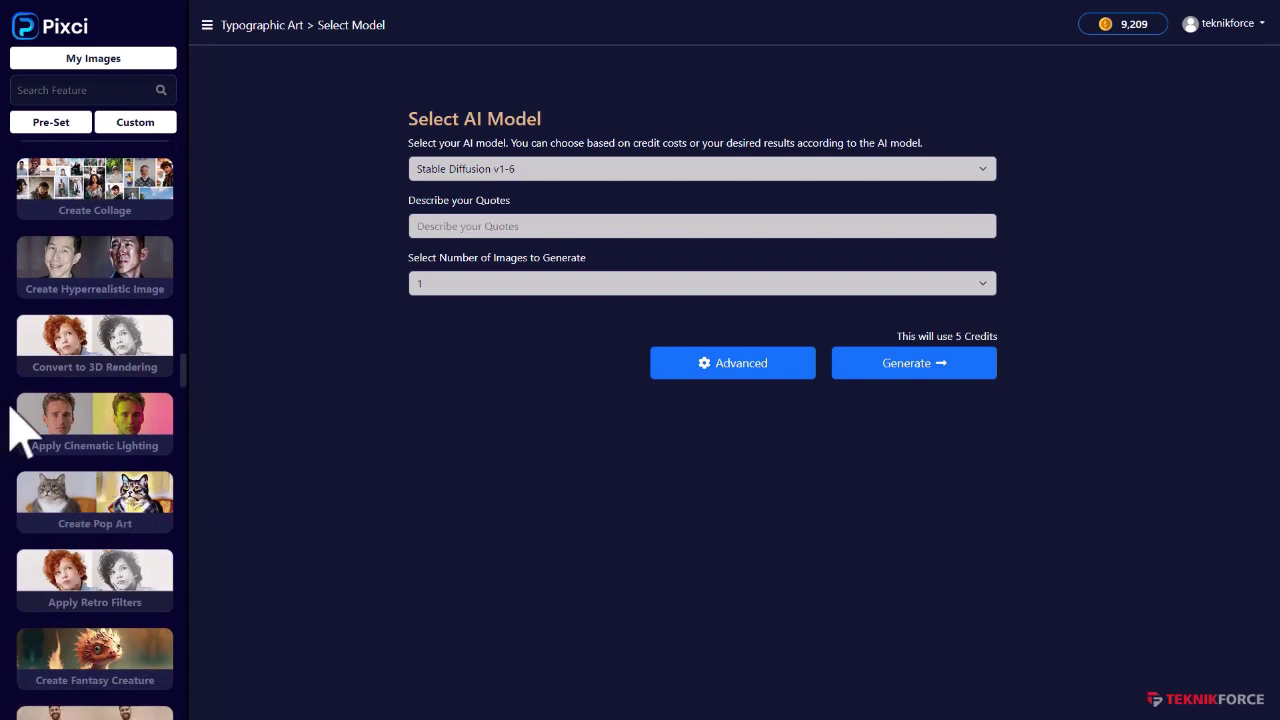
pyautogui.scroll(1, 12, 408)
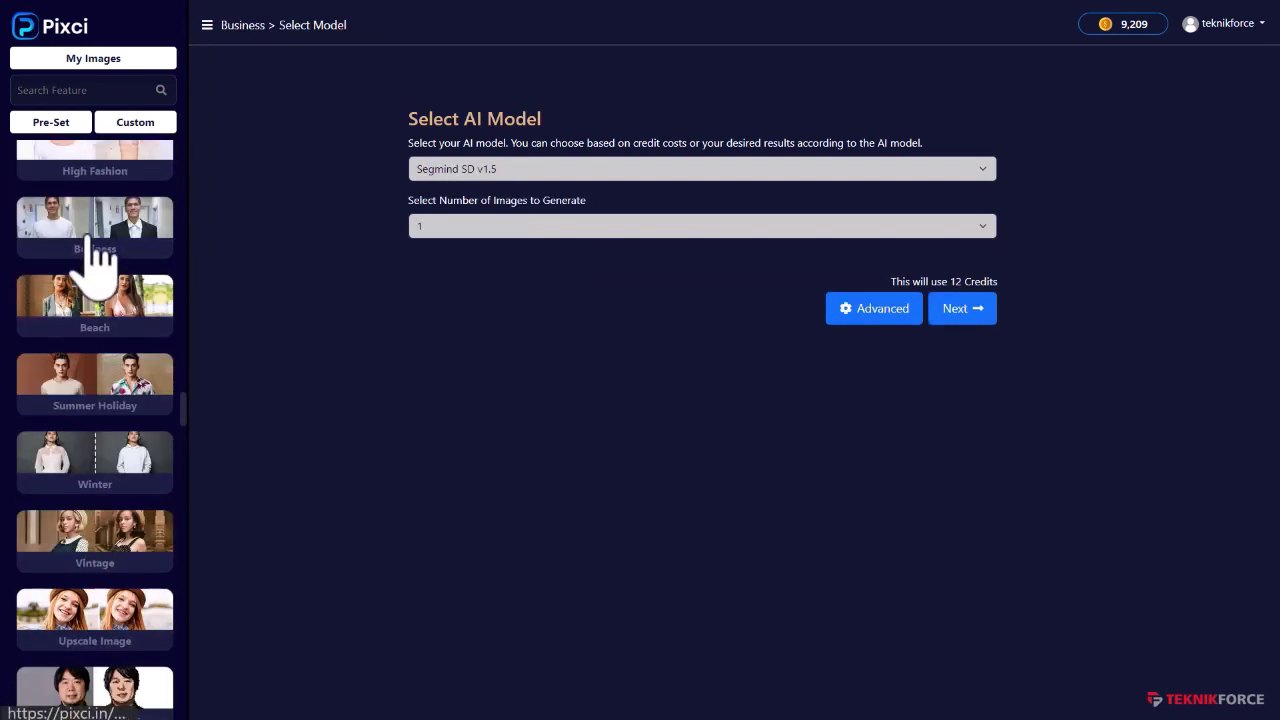
# Scroll down through the preset feature sidebar
pyautogui.scroll(-1, 118, 290)
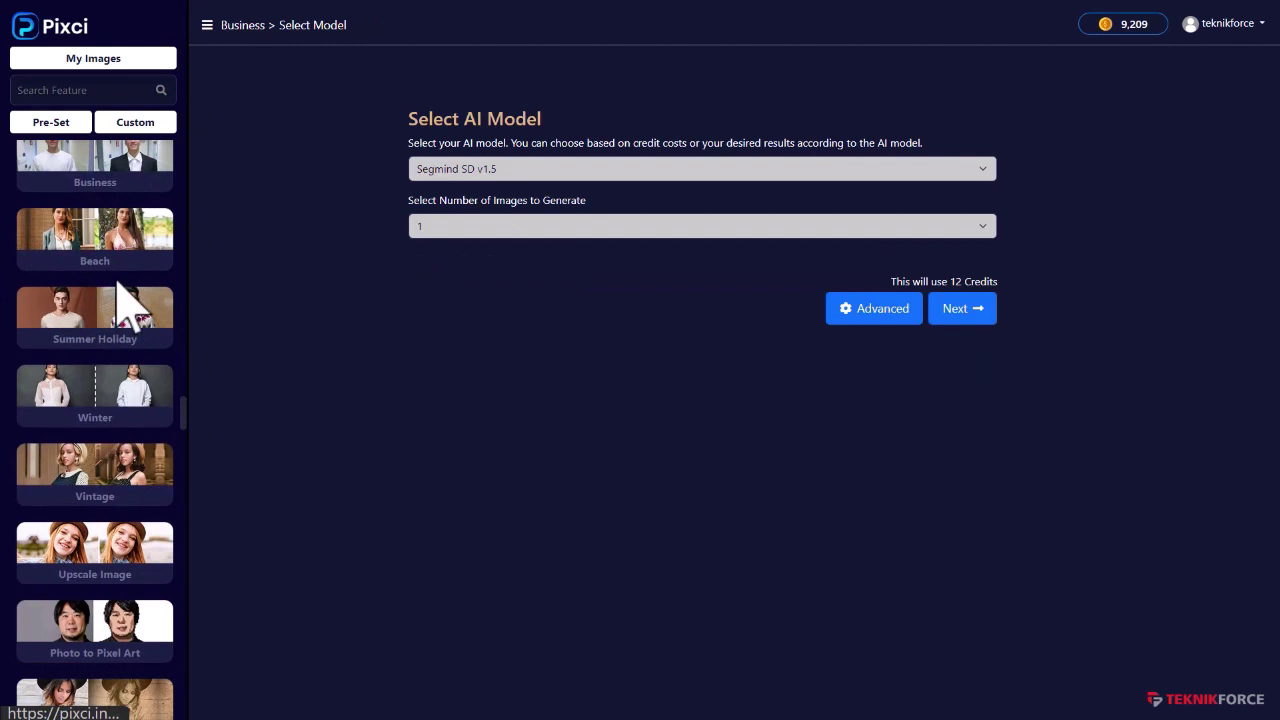
pyautogui.scroll(-4, 118, 290)
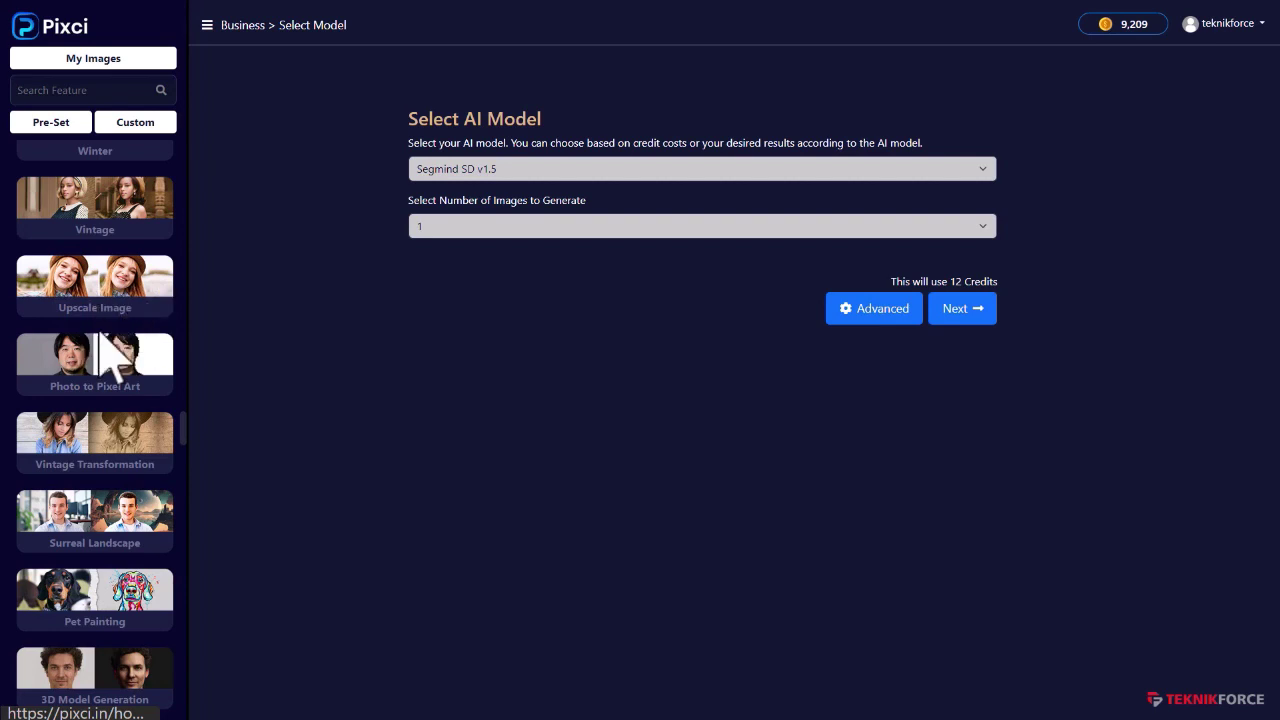
pyautogui.scroll(-1, 86, 406)
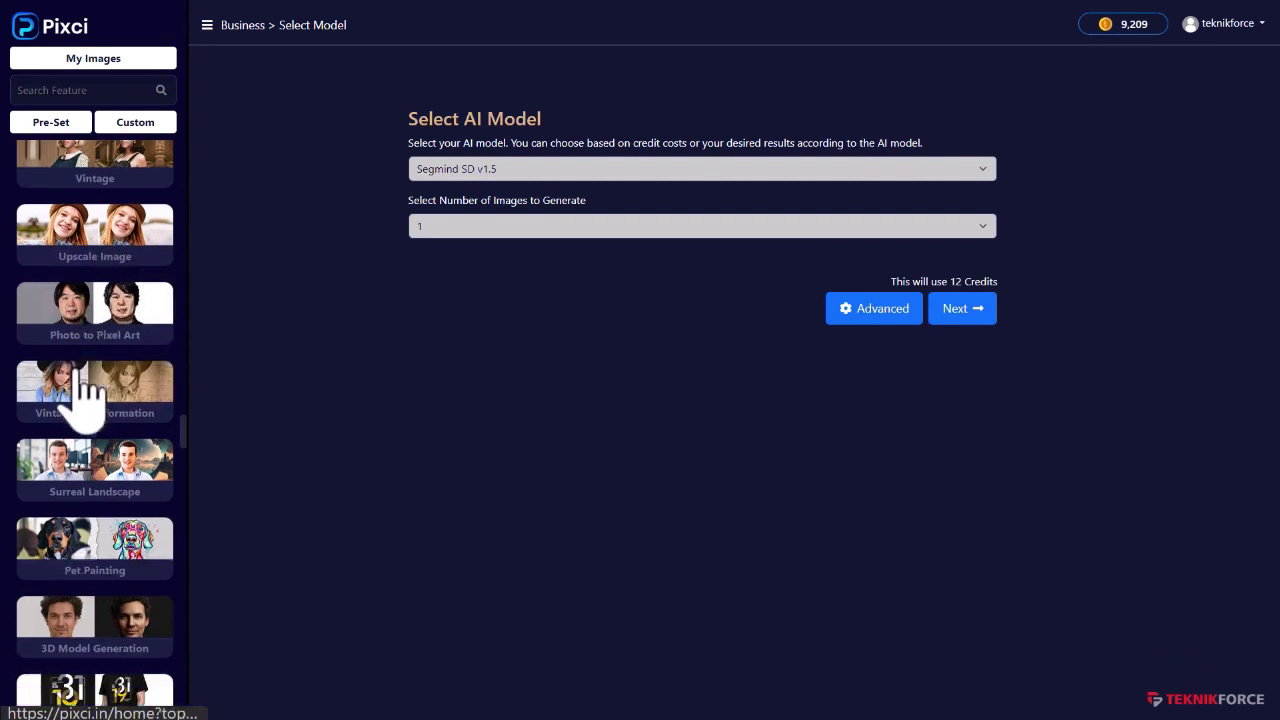
pyautogui.scroll(-5, 110, 565)
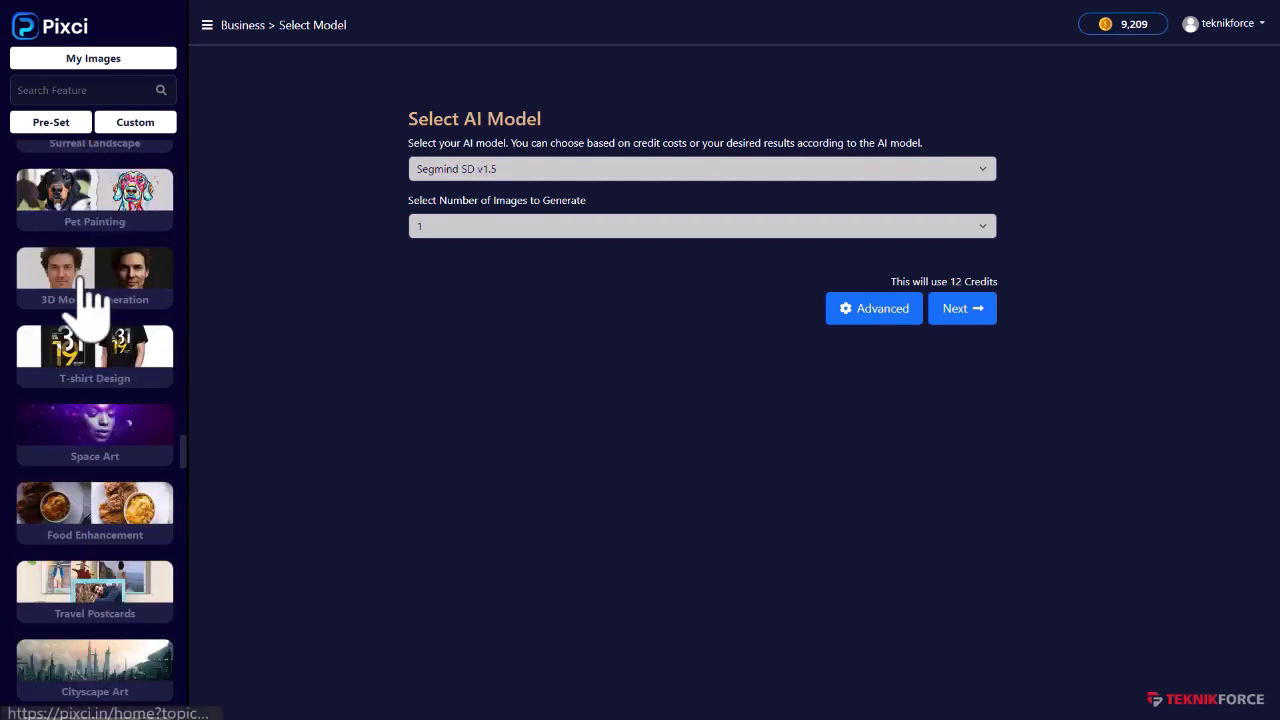
pyautogui.scroll(-2, 150, 390)
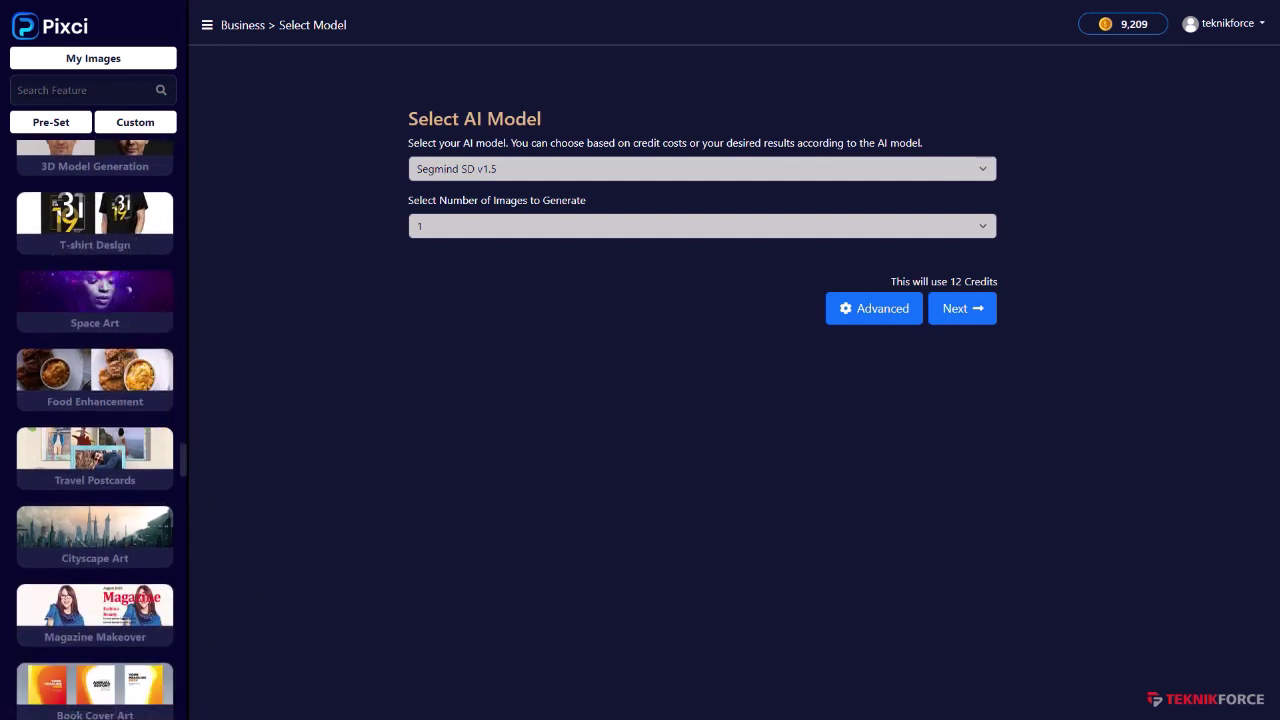
pyautogui.scroll(-5, 129, 600)
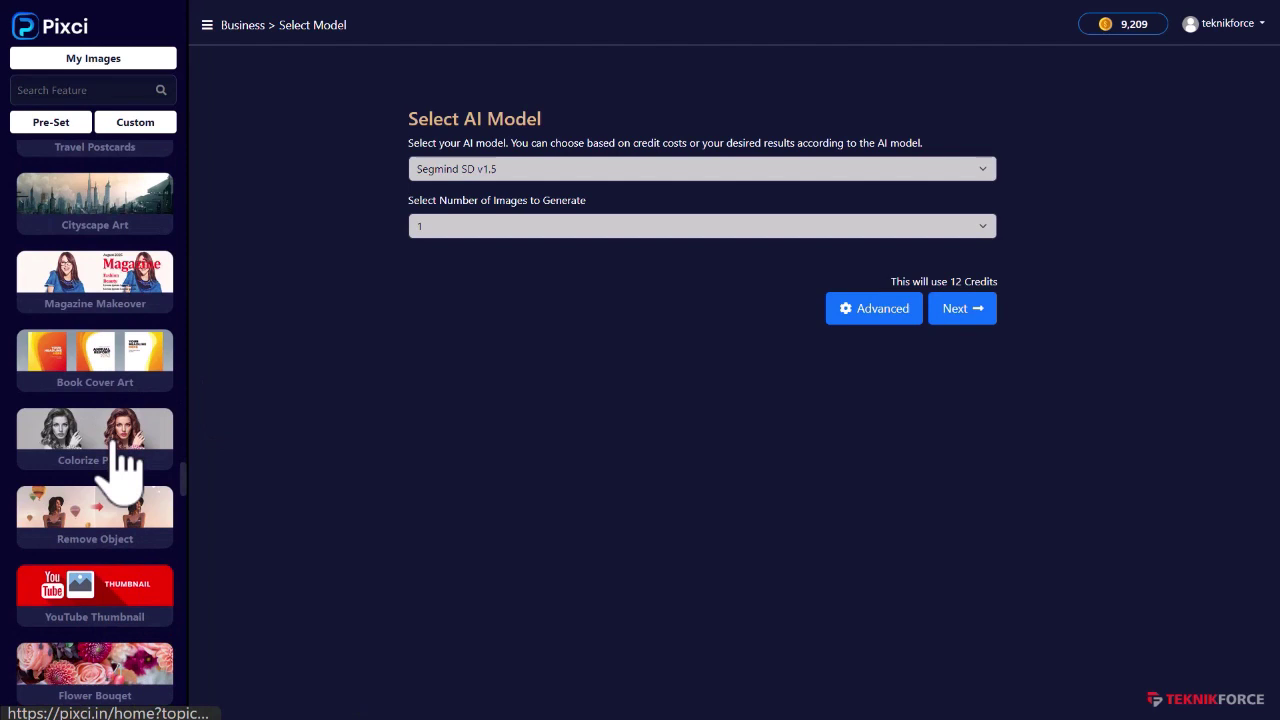
pyautogui.scroll(-3, 105, 475)
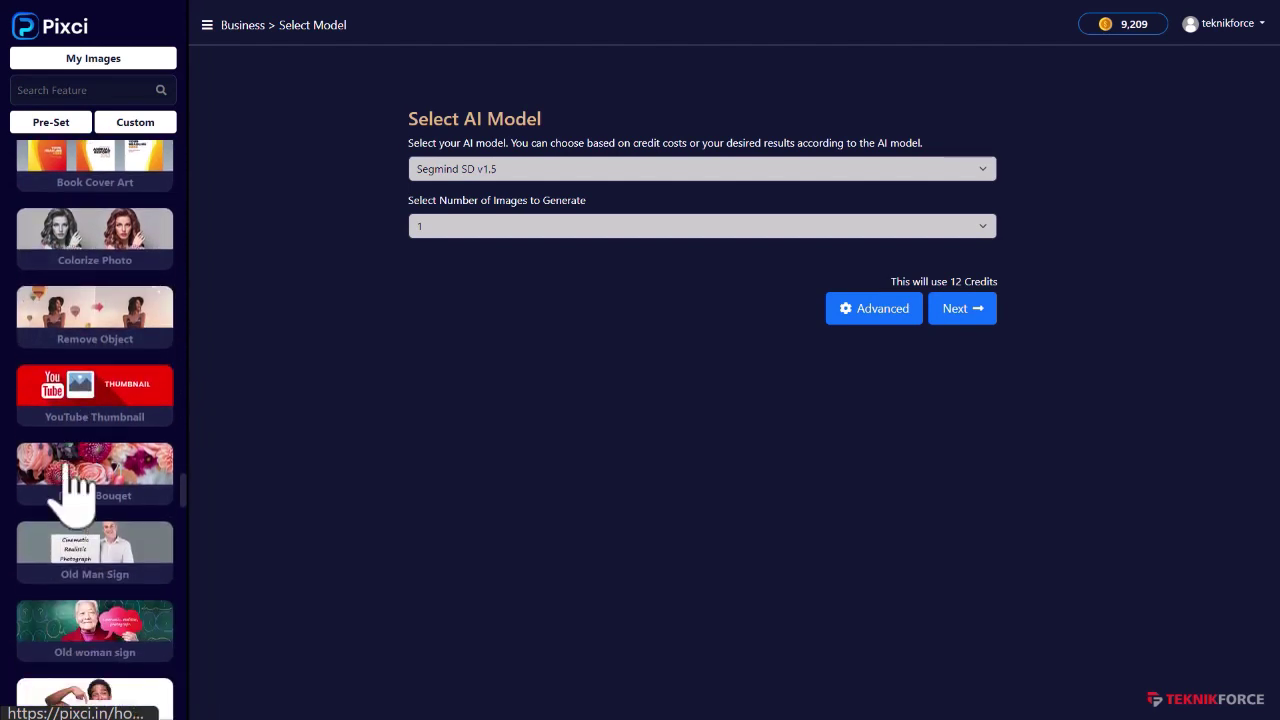
pyautogui.scroll(-2, 104, 363)
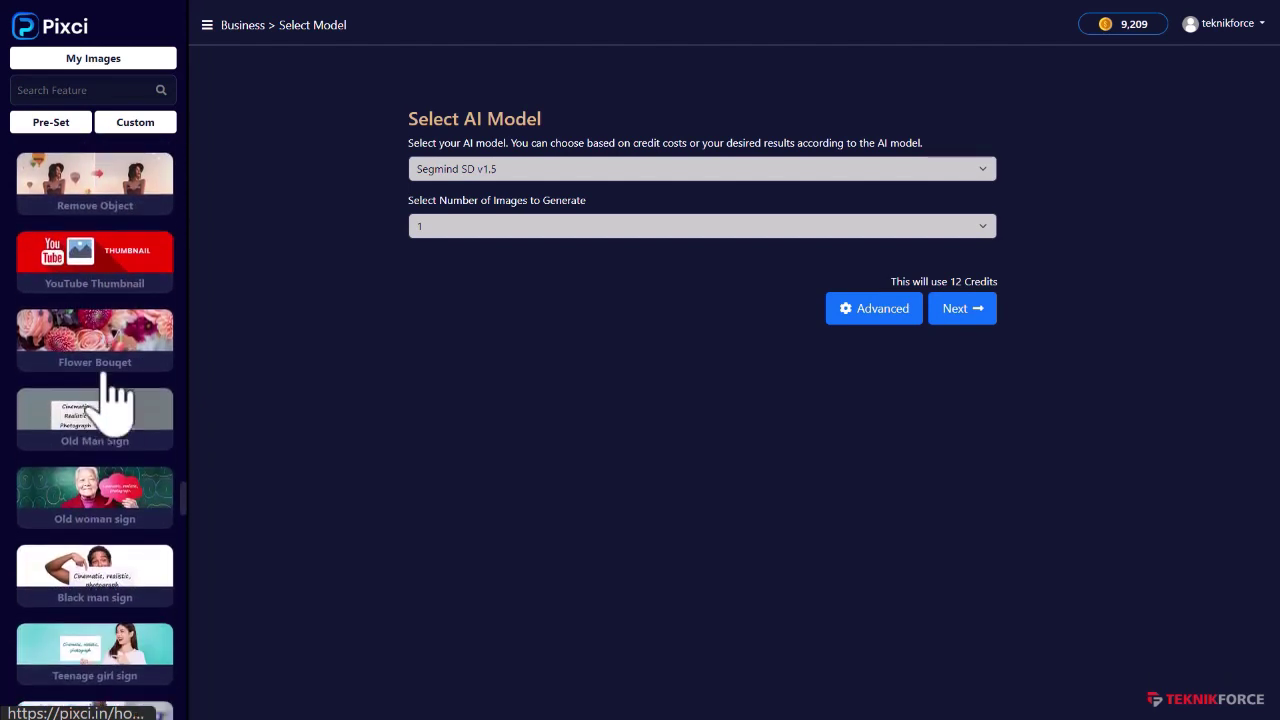
pyautogui.scroll(-2, 138, 415)
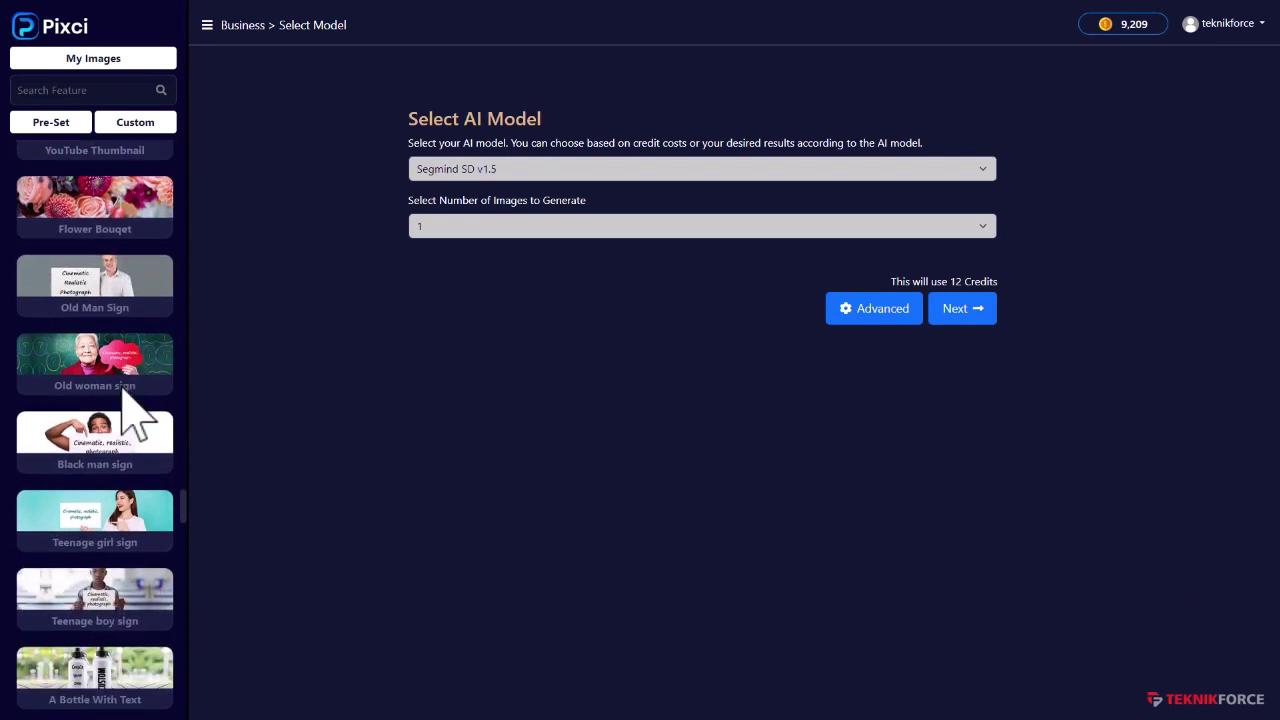
pyautogui.scroll(-1, 135, 448)
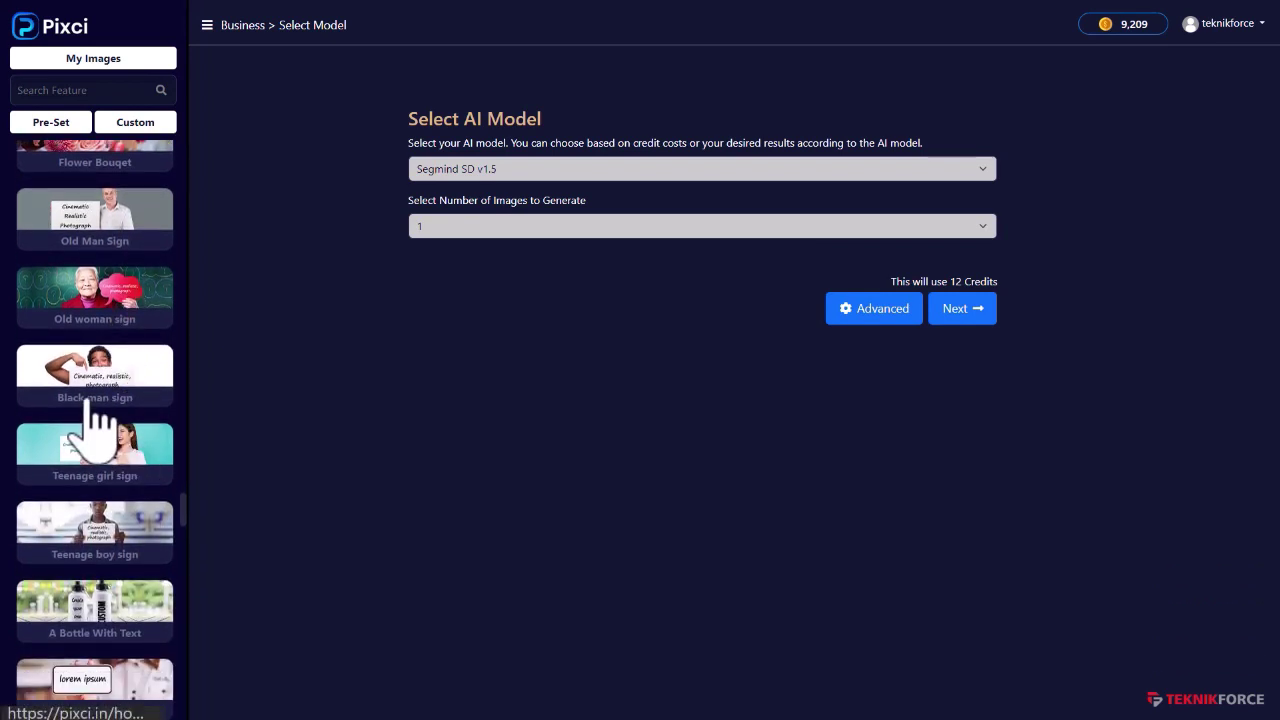
pyautogui.scroll(-4, 118, 420)
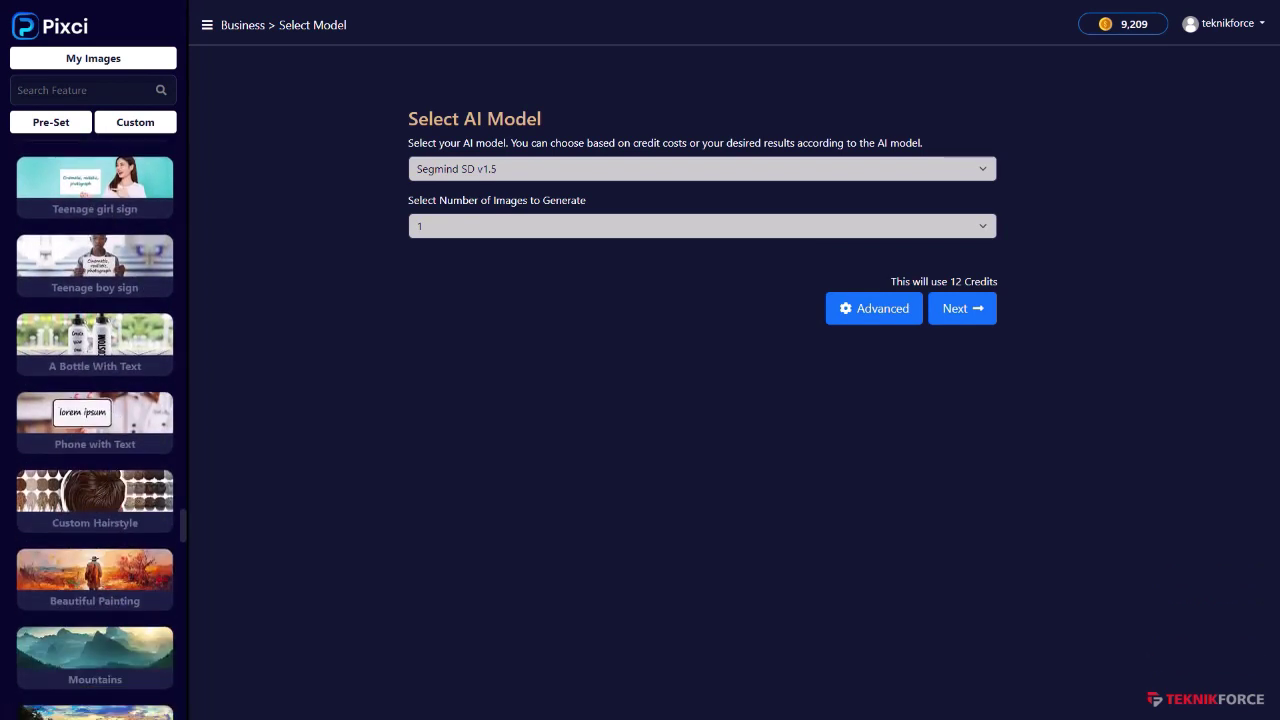
pyautogui.scroll(-16, 120, 457)
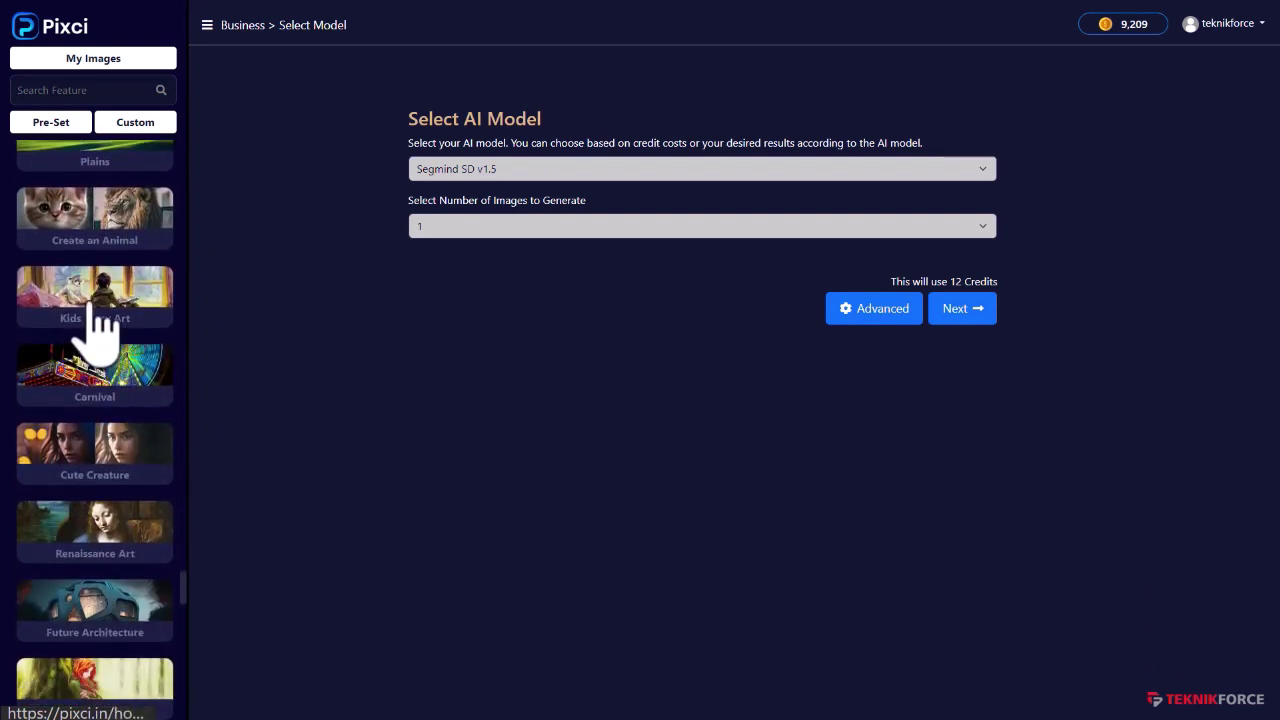
pyautogui.scroll(-2, 100, 455)
pyautogui.scroll(-10, 98, 458)
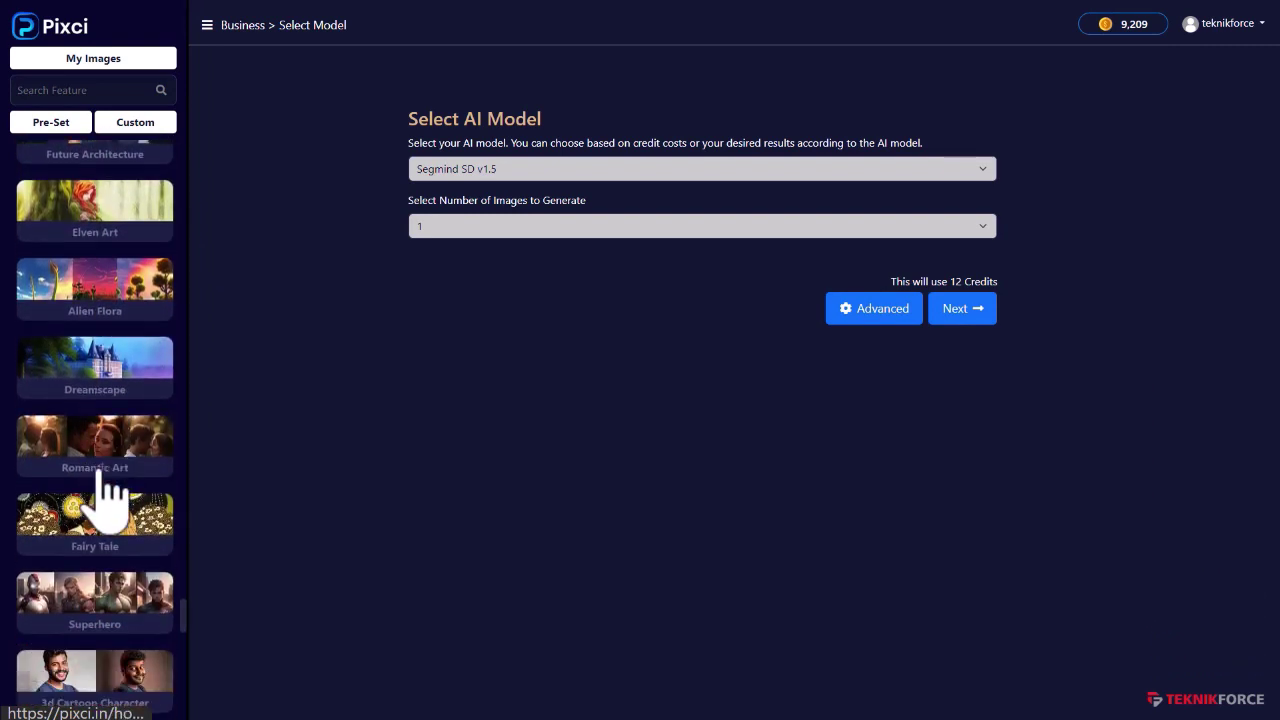
pyautogui.scroll(-3, 115, 505)
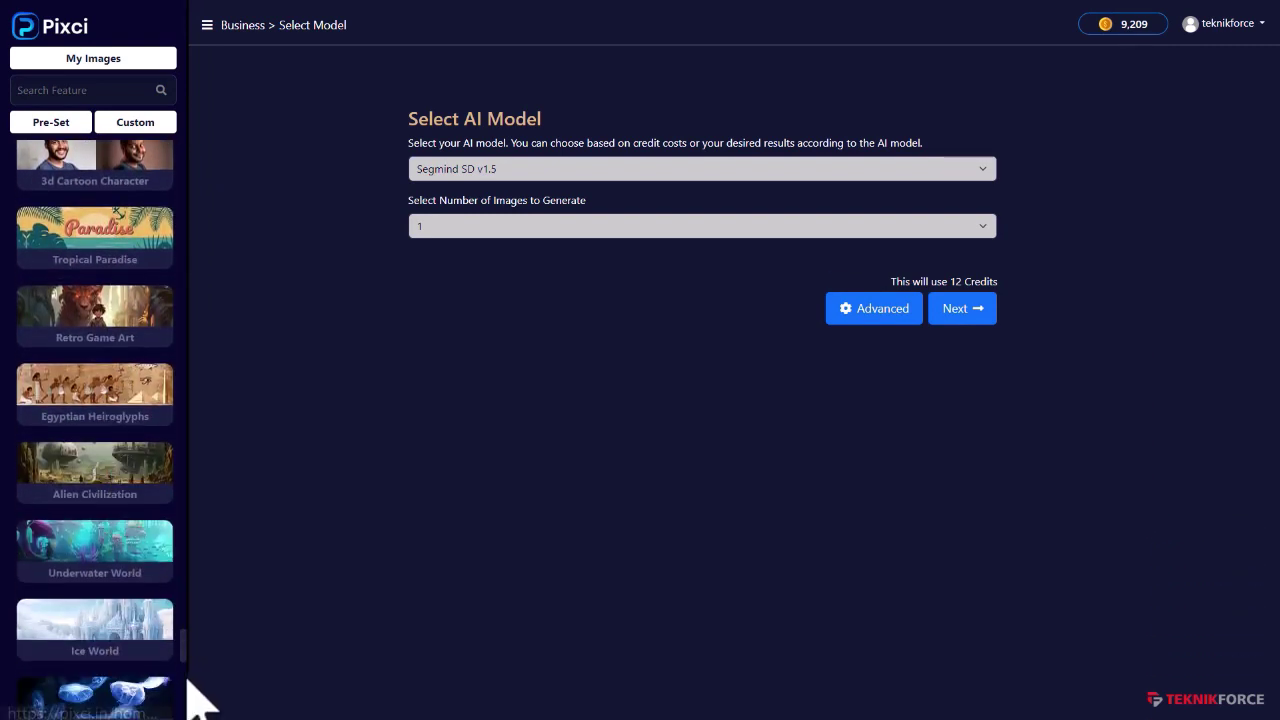
# Open Photo to Oil Painting and list its models: Segmind SD v1.5, Stable Diffusion XL, Deep AI, Leonardo AI
pyautogui.moveTo(185, 646); pyautogui.dragTo(185, 315)
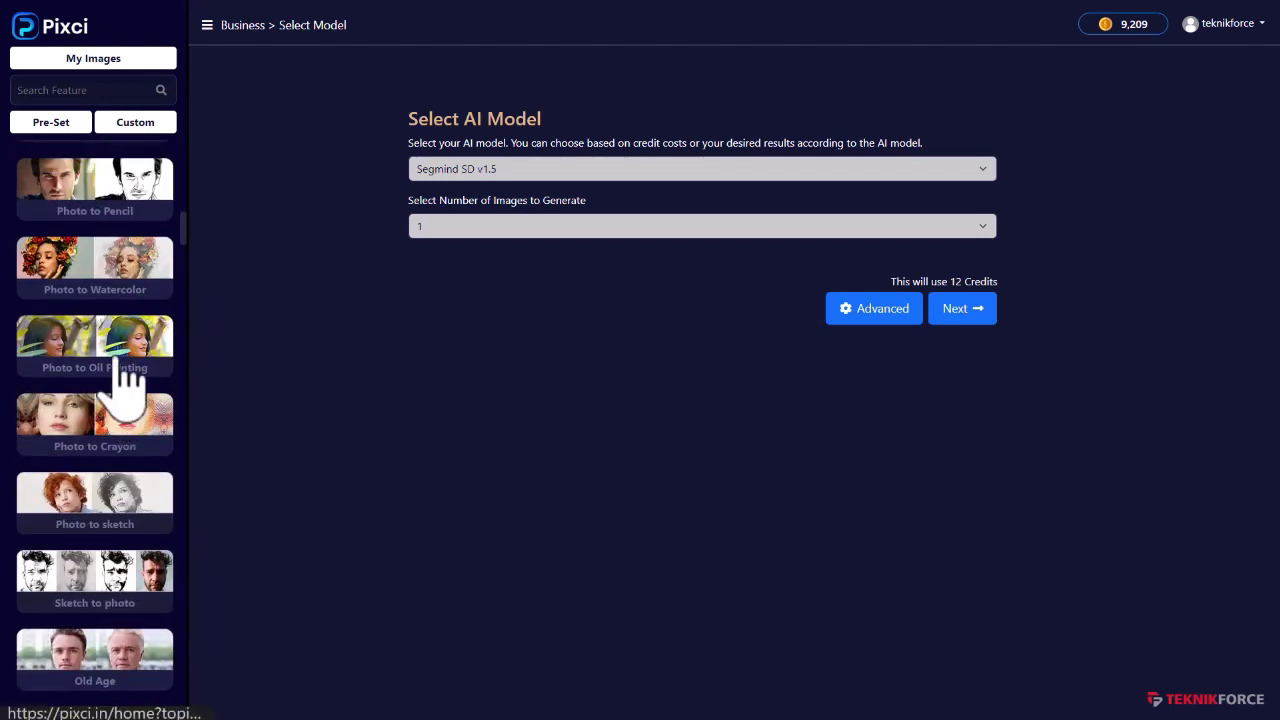
pyautogui.click(125, 380)
pyautogui.click(603, 170)
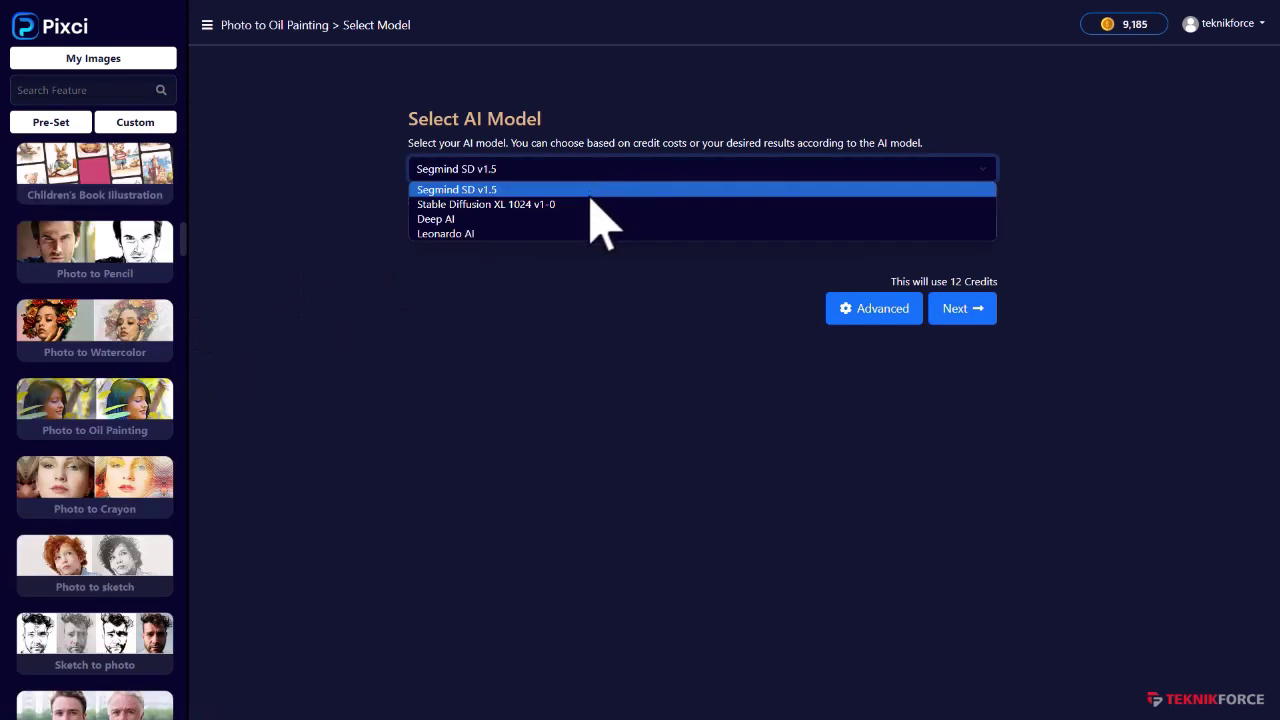
# Keep Segmind SD v1.5, upload the portrait photo, and generate its oil-painting version
pyautogui.click(596, 190)
pyautogui.click(960, 310)
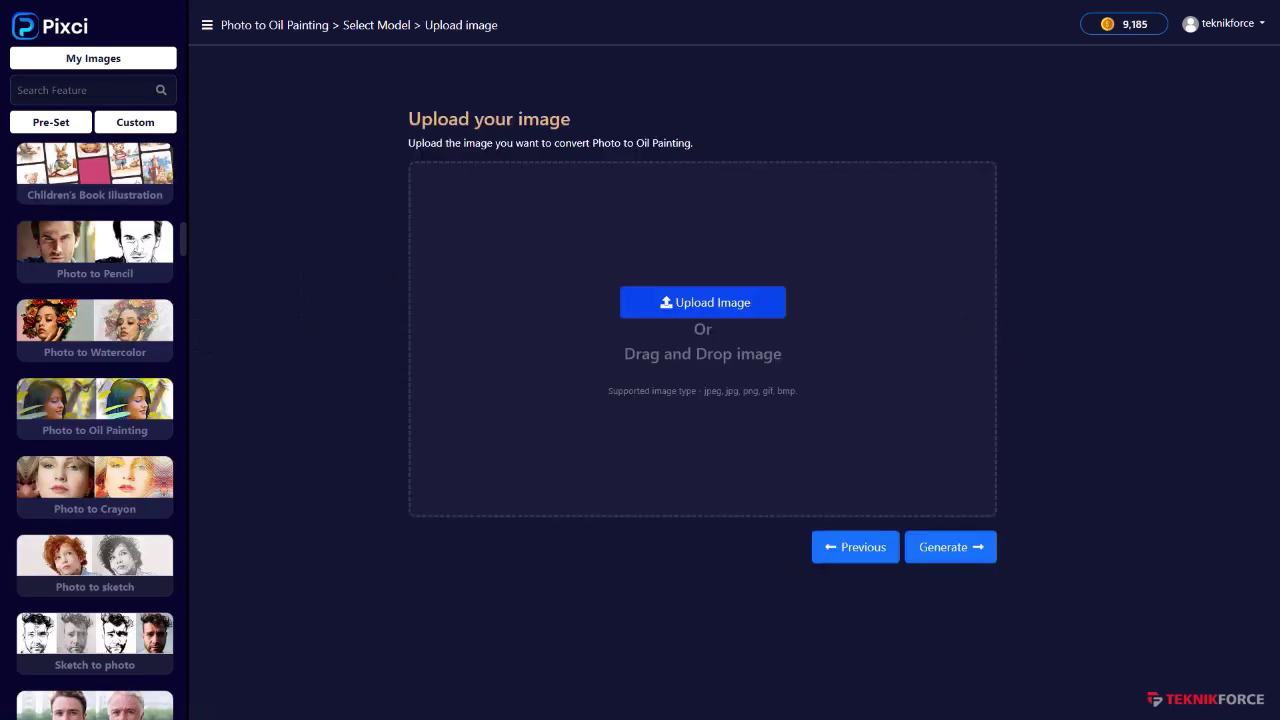
pyautogui.moveTo(603, 530); pyautogui.dragTo(722, 423)
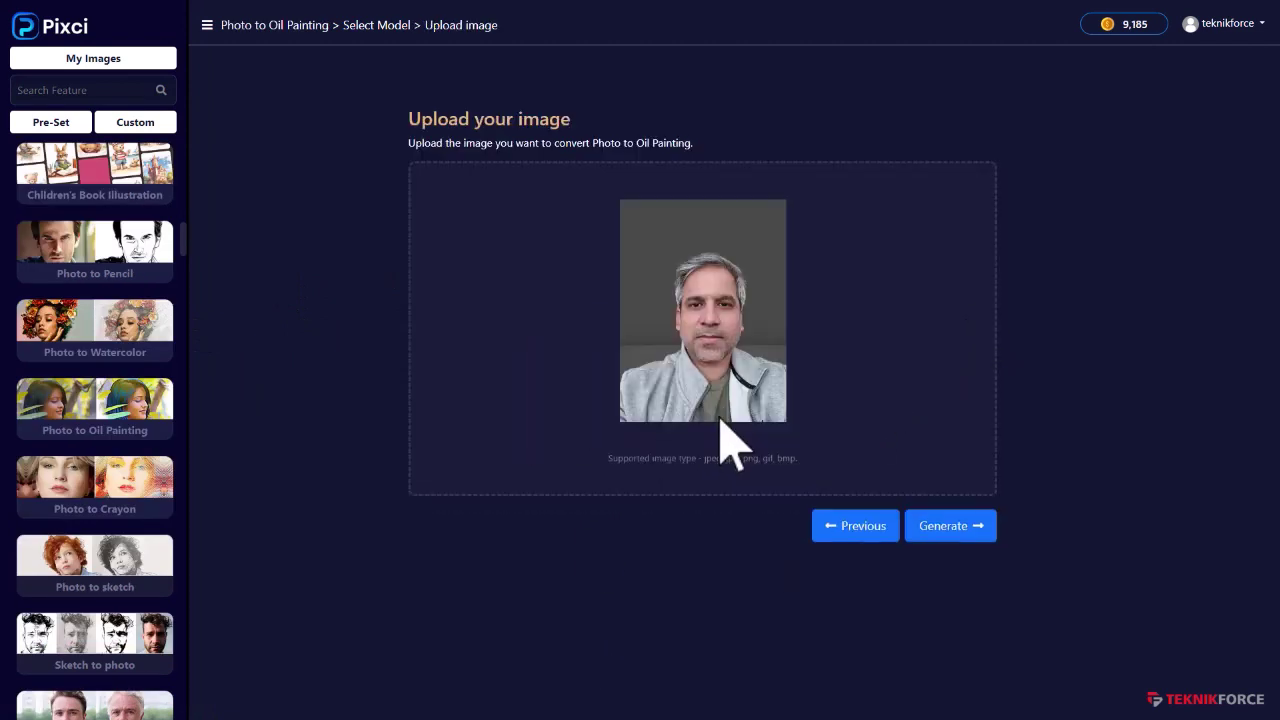
pyautogui.click(950, 526)
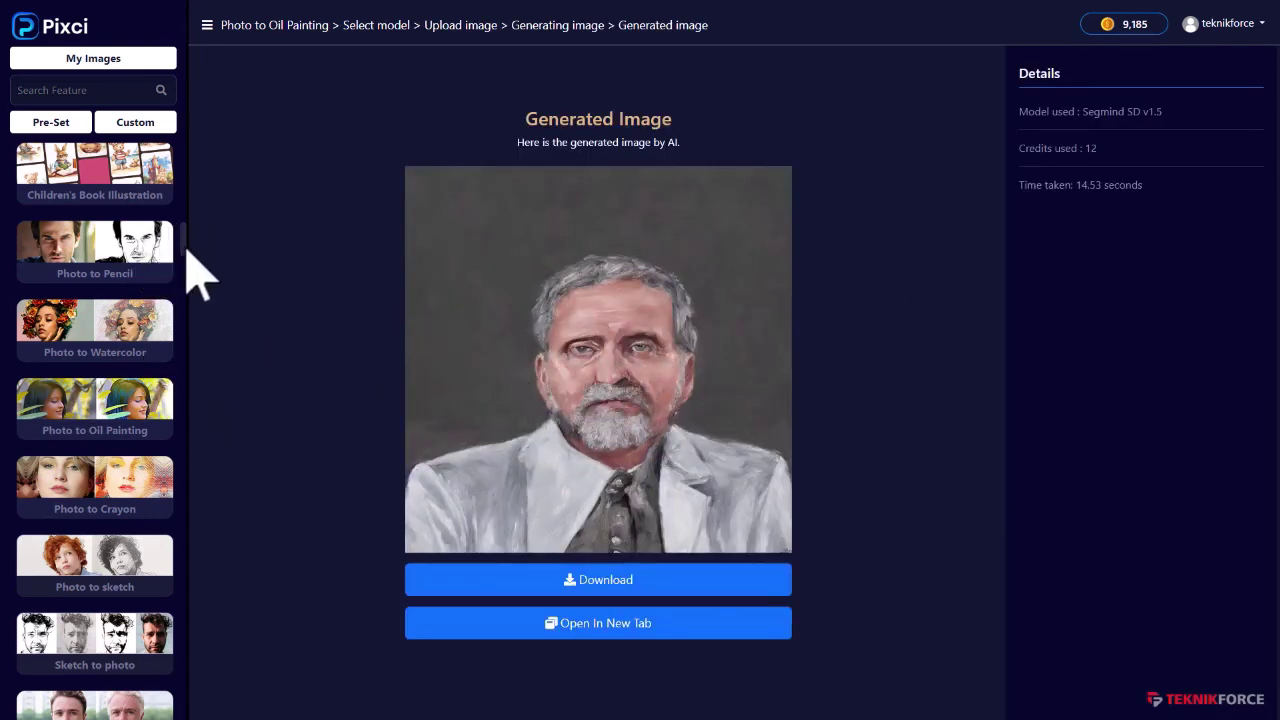
# Scroll through the feature sidebar and focus the feature search box
pyautogui.moveTo(185, 247)
pyautogui.mouseDown()
pyautogui.moveTo(195, 410)
pyautogui.moveTo(183, 391)
pyautogui.moveTo(203, 501)
pyautogui.mouseUp()
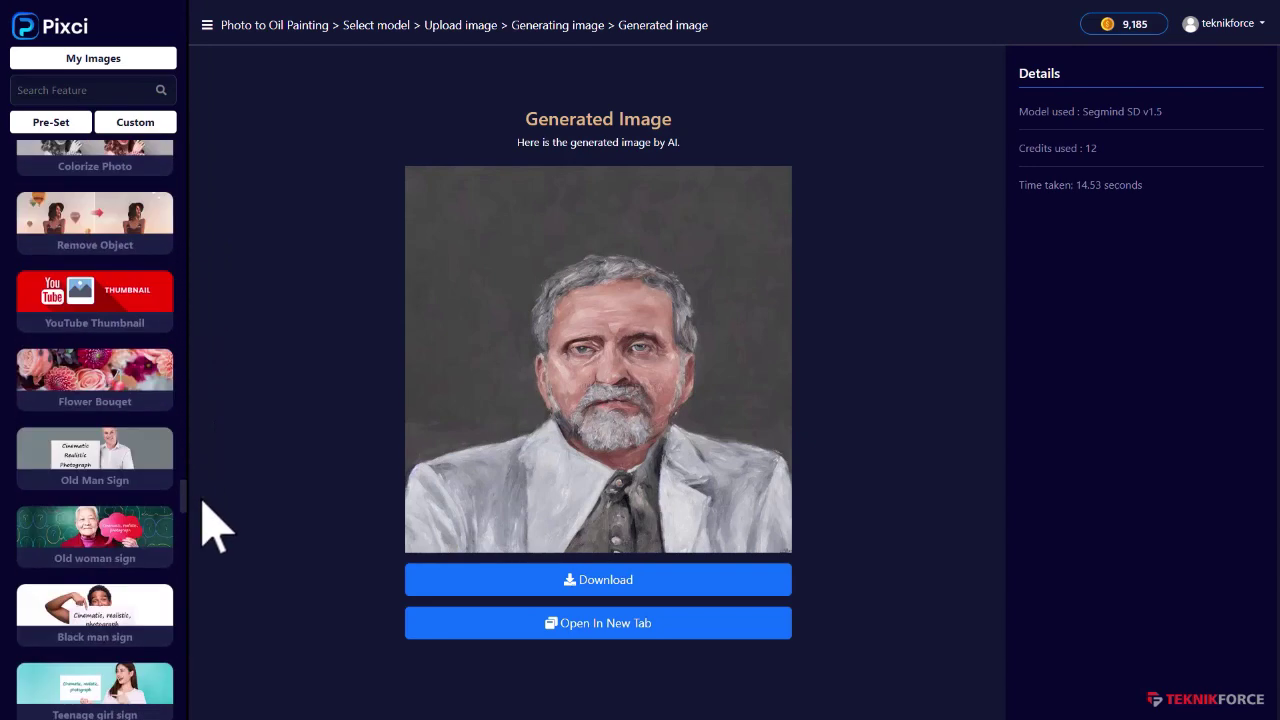
pyautogui.scroll(10, 106, 500)
pyautogui.scroll(-2, 34, 408)
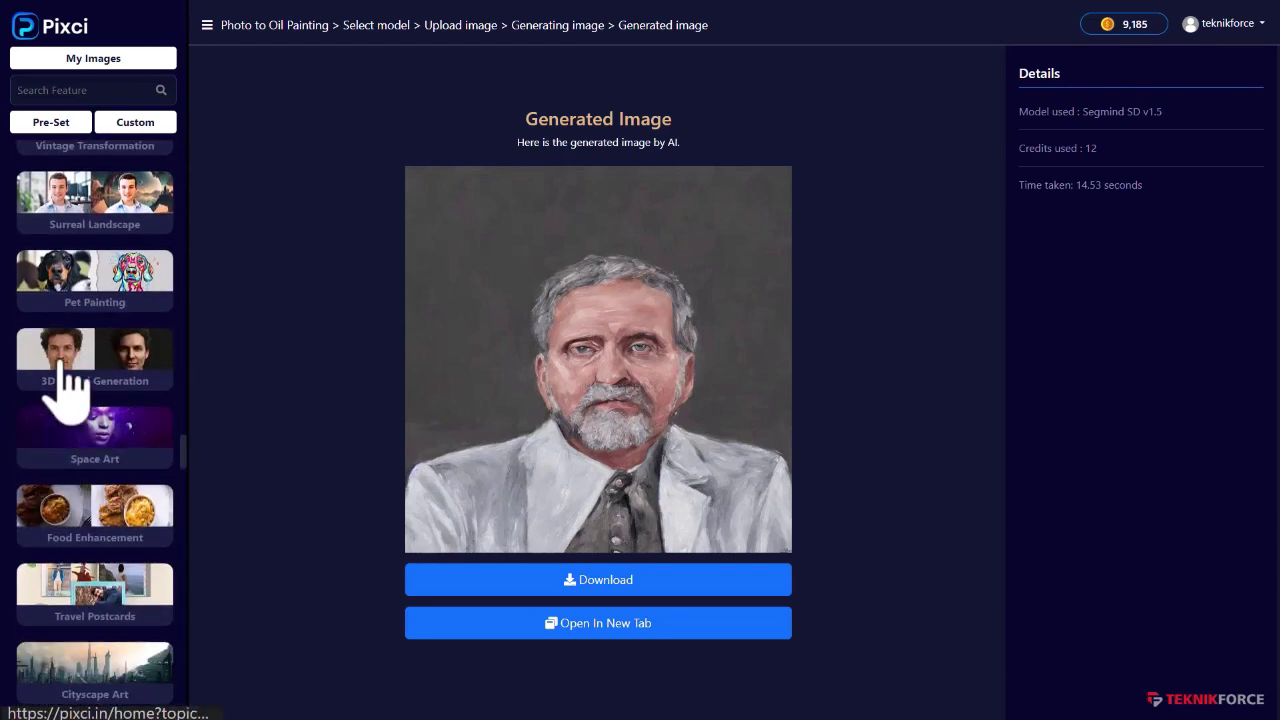
pyautogui.moveTo(186, 477); pyautogui.dragTo(206, 651)
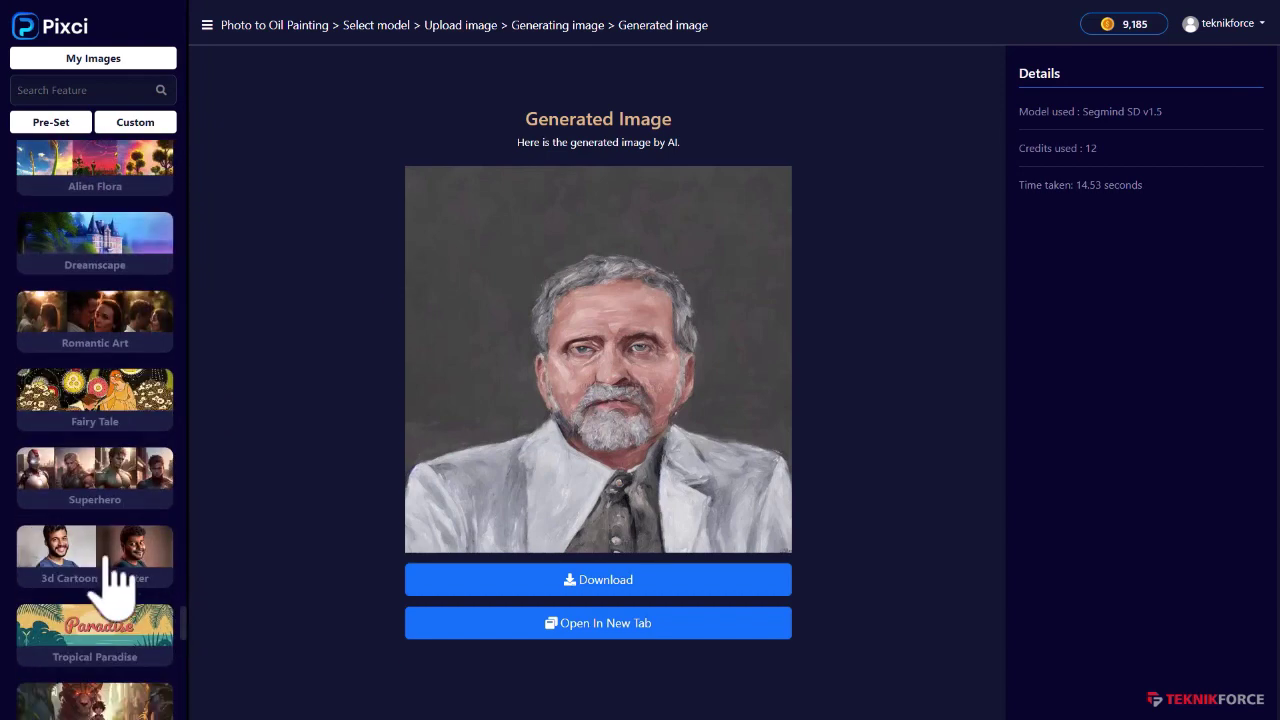
pyautogui.scroll(-1, 120, 586)
pyautogui.scroll(-8, 130, 595)
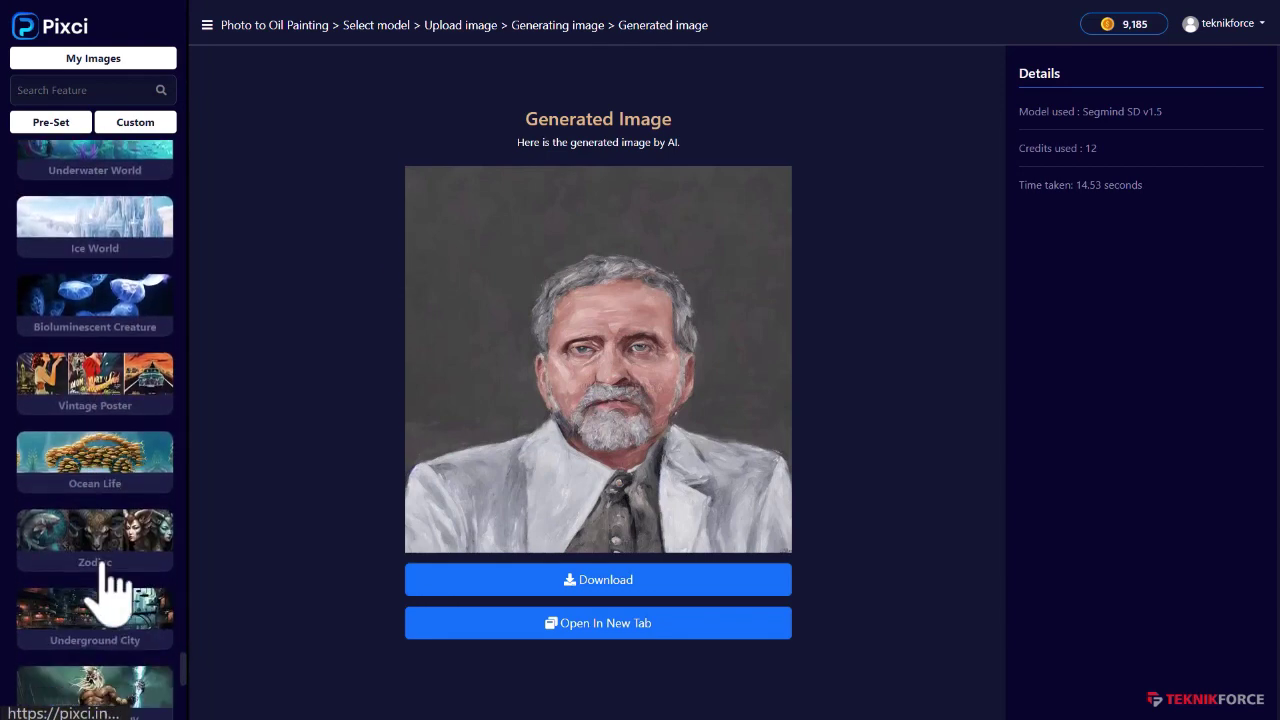
pyautogui.scroll(-2, 137, 480)
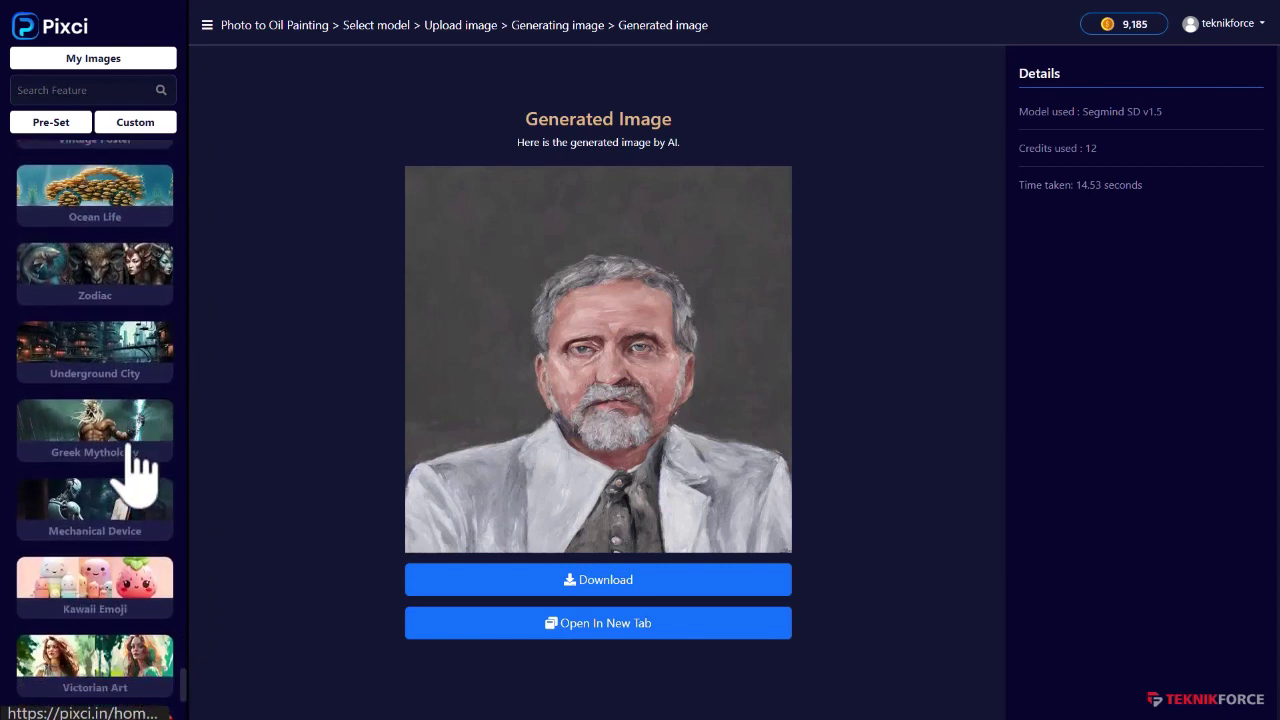
pyautogui.click(90, 90)
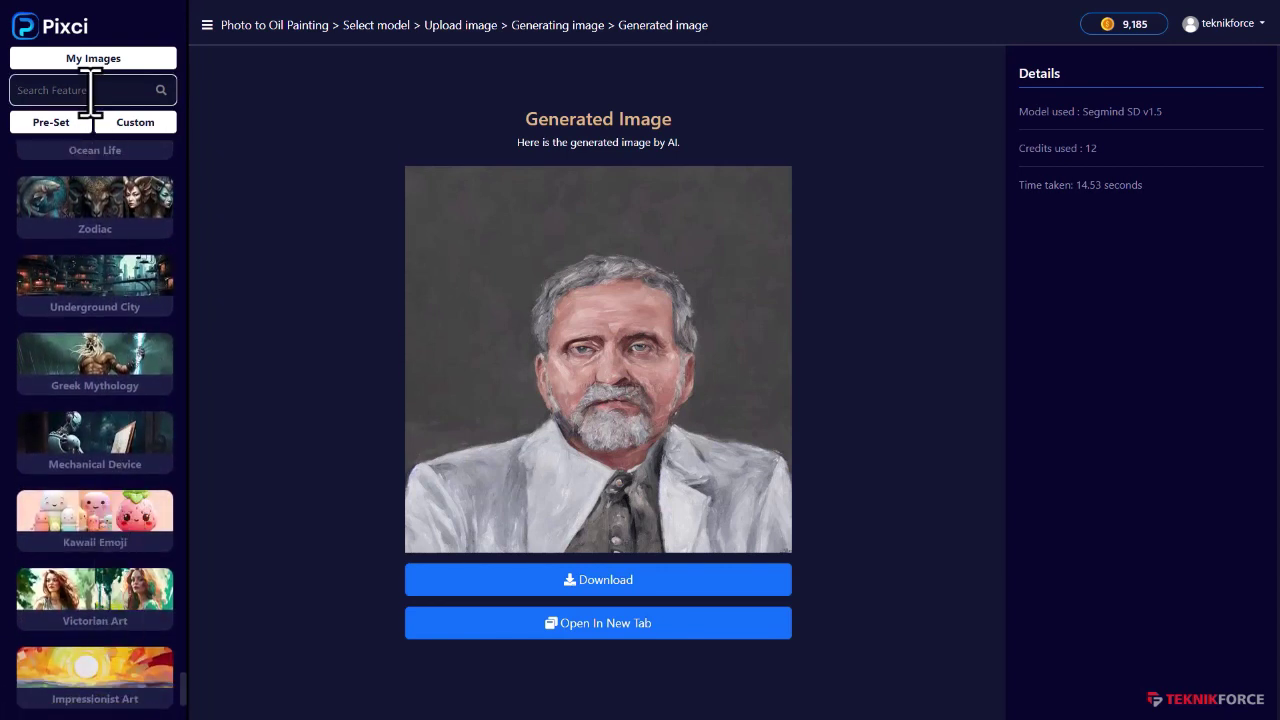
# Search the features for 'anime' and then 'bus', clearing each search
pyautogui.write('anime')
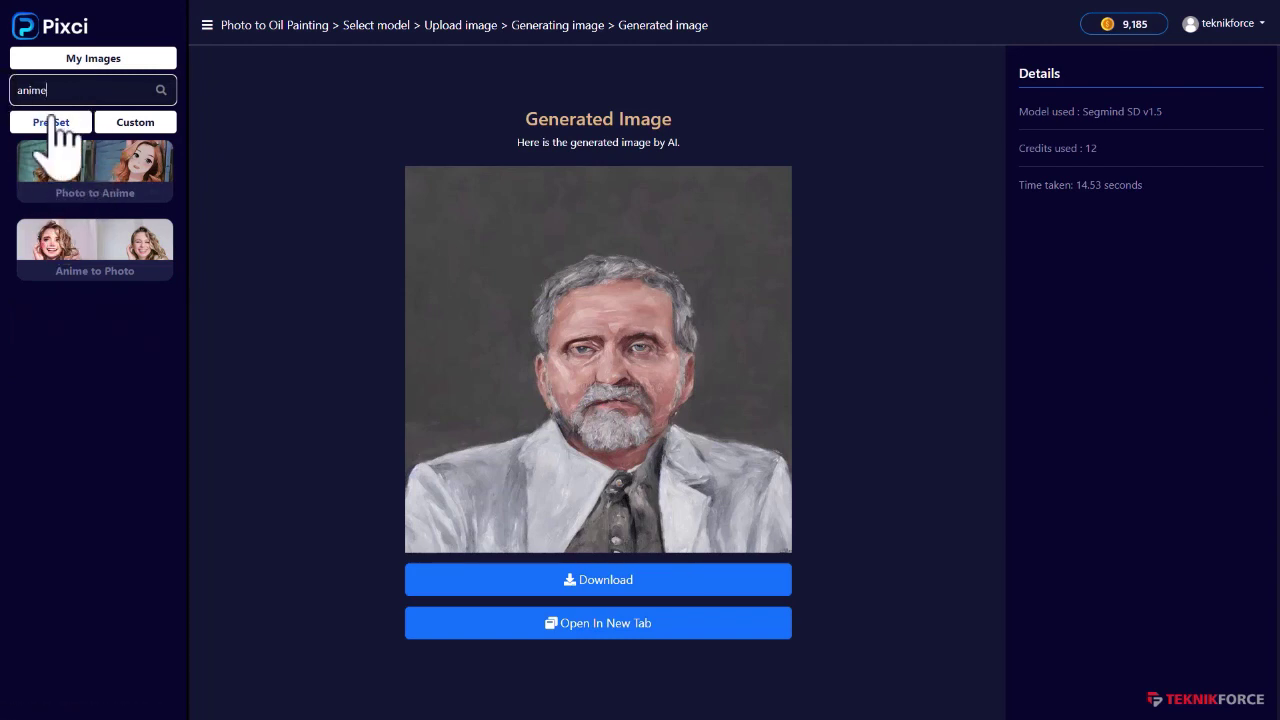
pyautogui.moveTo(48, 90); pyautogui.dragTo(14, 91)
pyautogui.press('BackSpace')
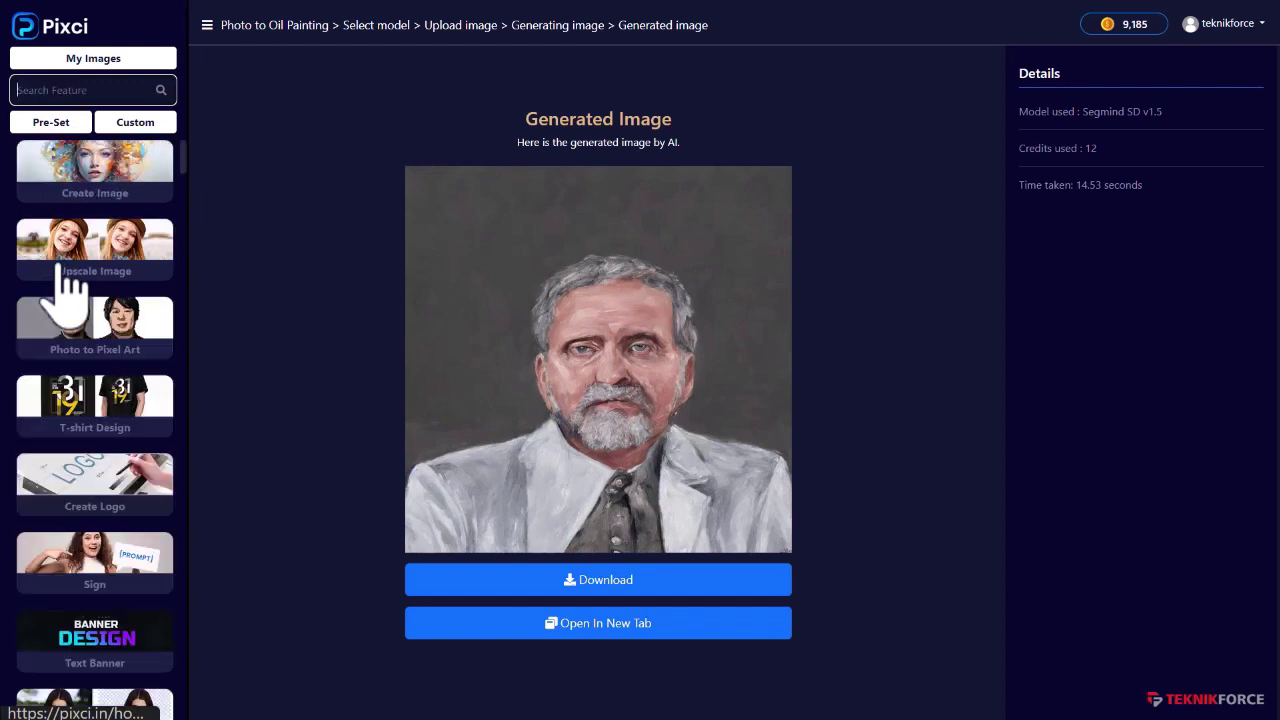
pyautogui.write('bus')
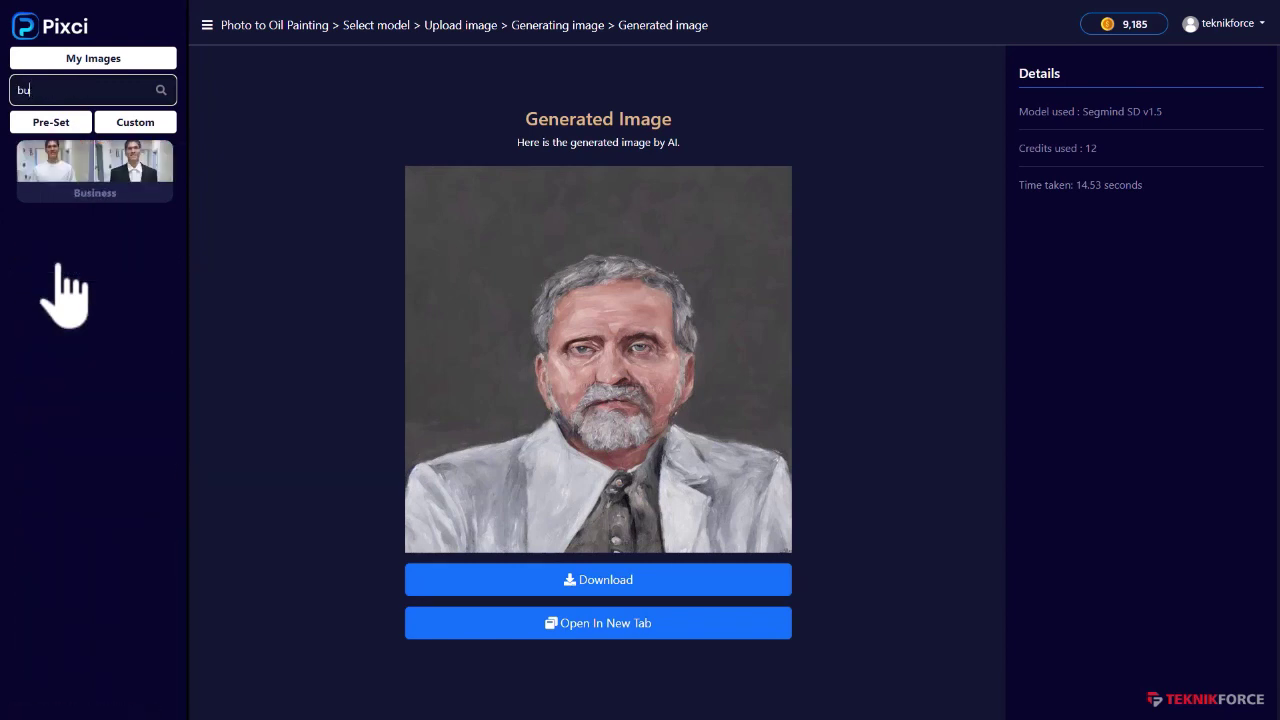
pyautogui.press('BackSpace')
pyautogui.press('BackSpace')
# Search the features for 'phot', then switch the sidebar to the empty Custom workloads list
pyautogui.scroll(5, 68, 290)
pyautogui.write('phot')
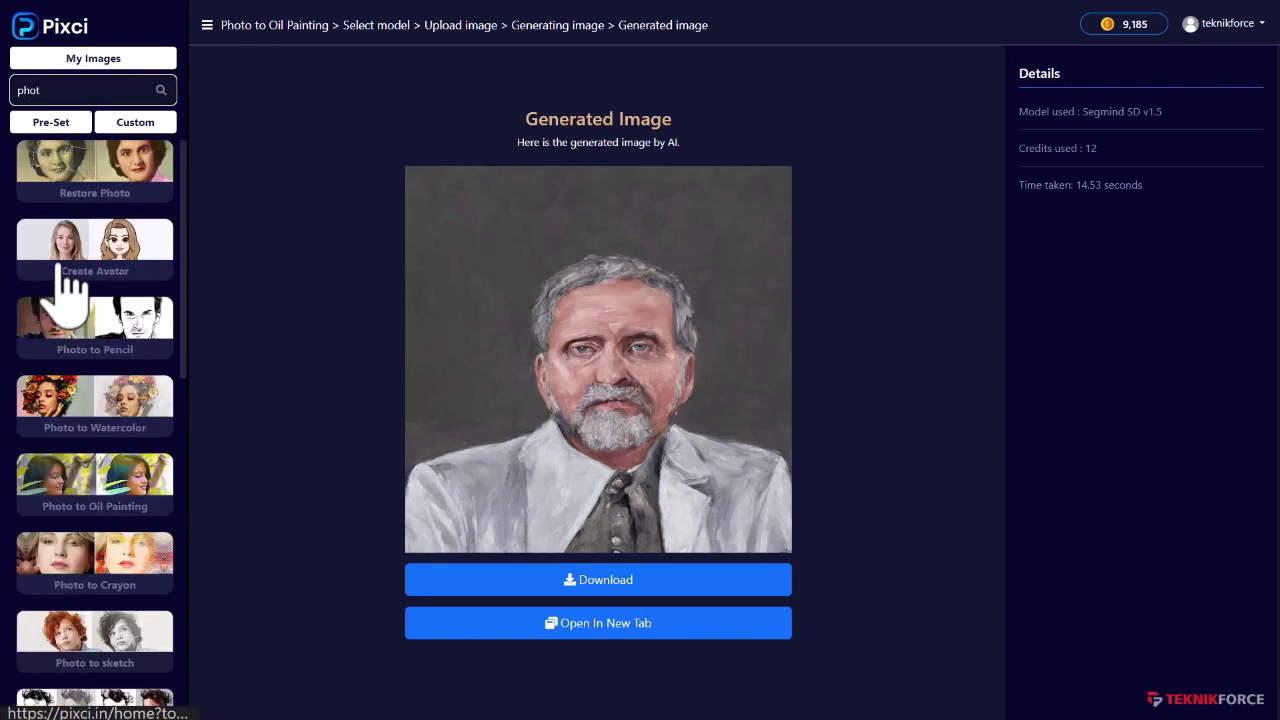
pyautogui.scroll(-5, 57, 360)
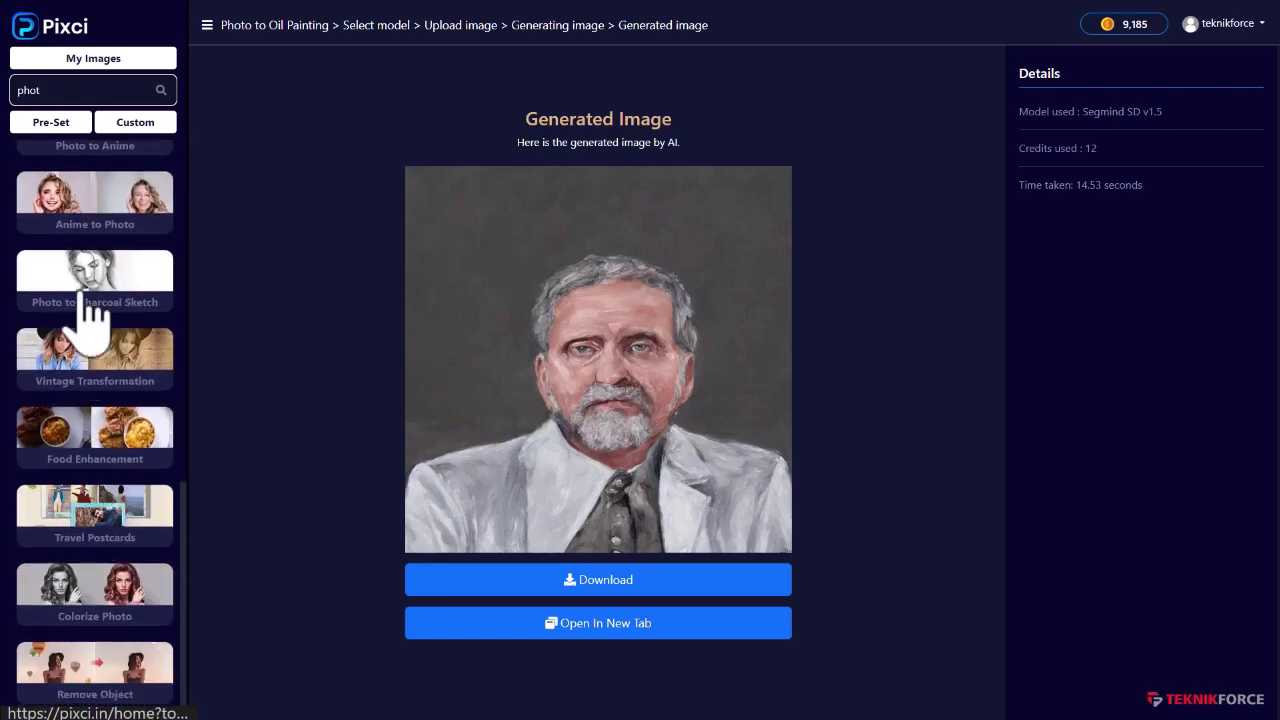
pyautogui.scroll(8, 86, 310)
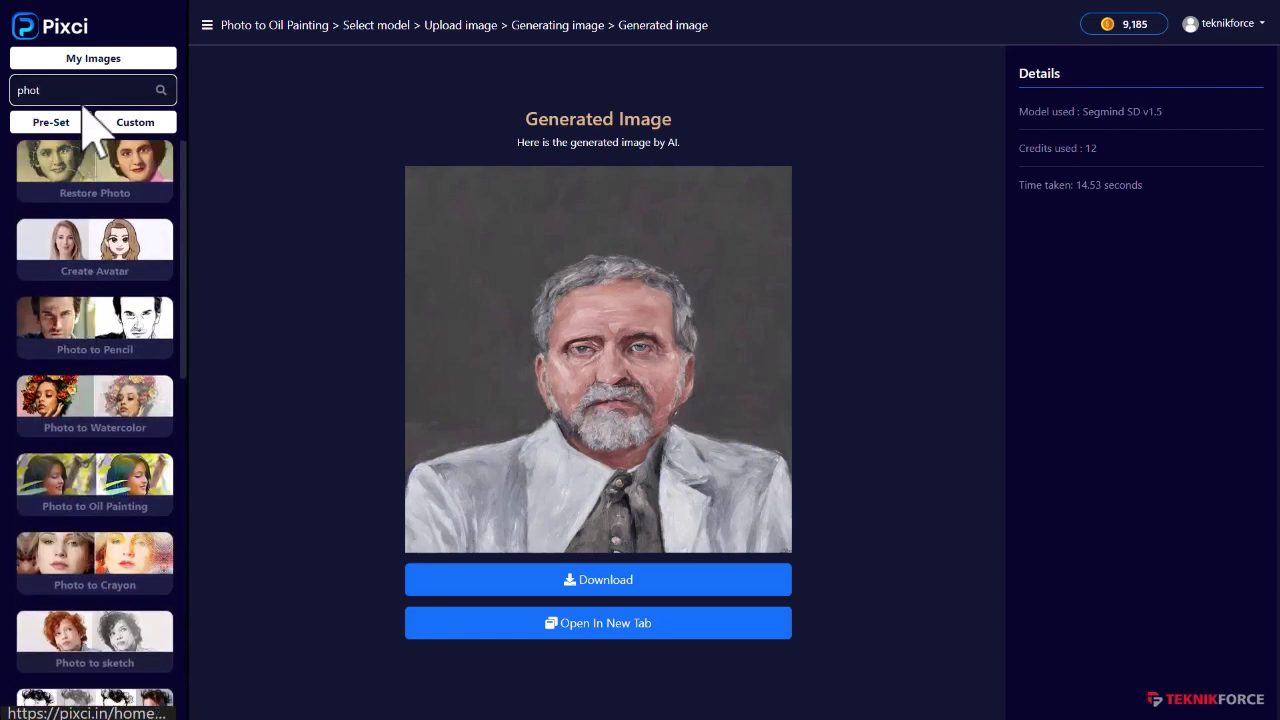
pyautogui.moveTo(45, 90); pyautogui.dragTo(3, 98)
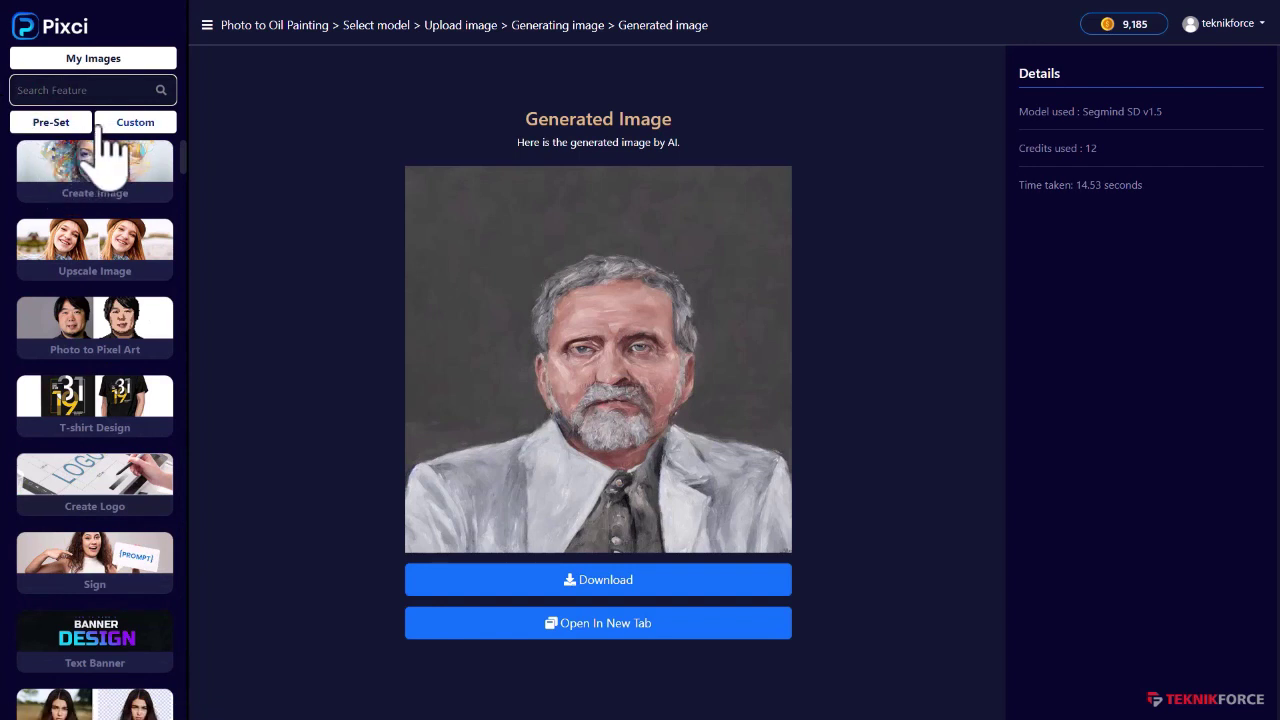
pyautogui.click(124, 124)
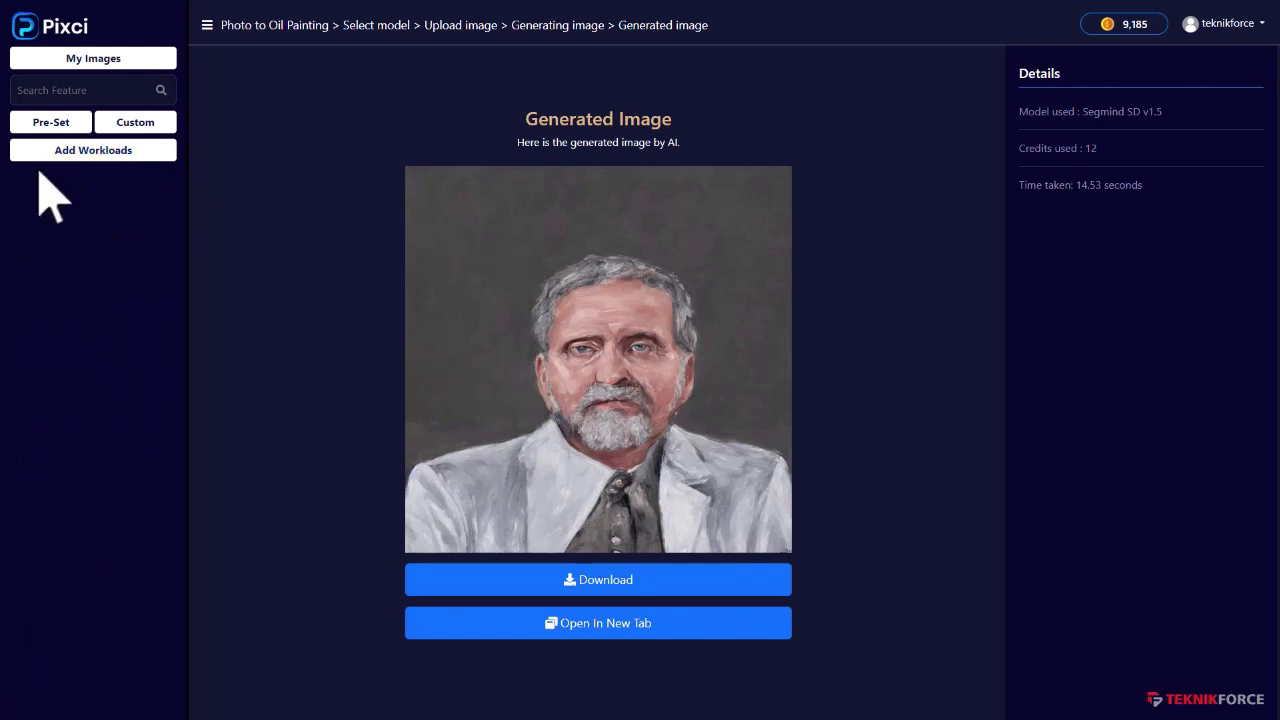
# Add a Text To Image custom workload named 'Create Silly Unicorns'
pyautogui.click(136, 152)
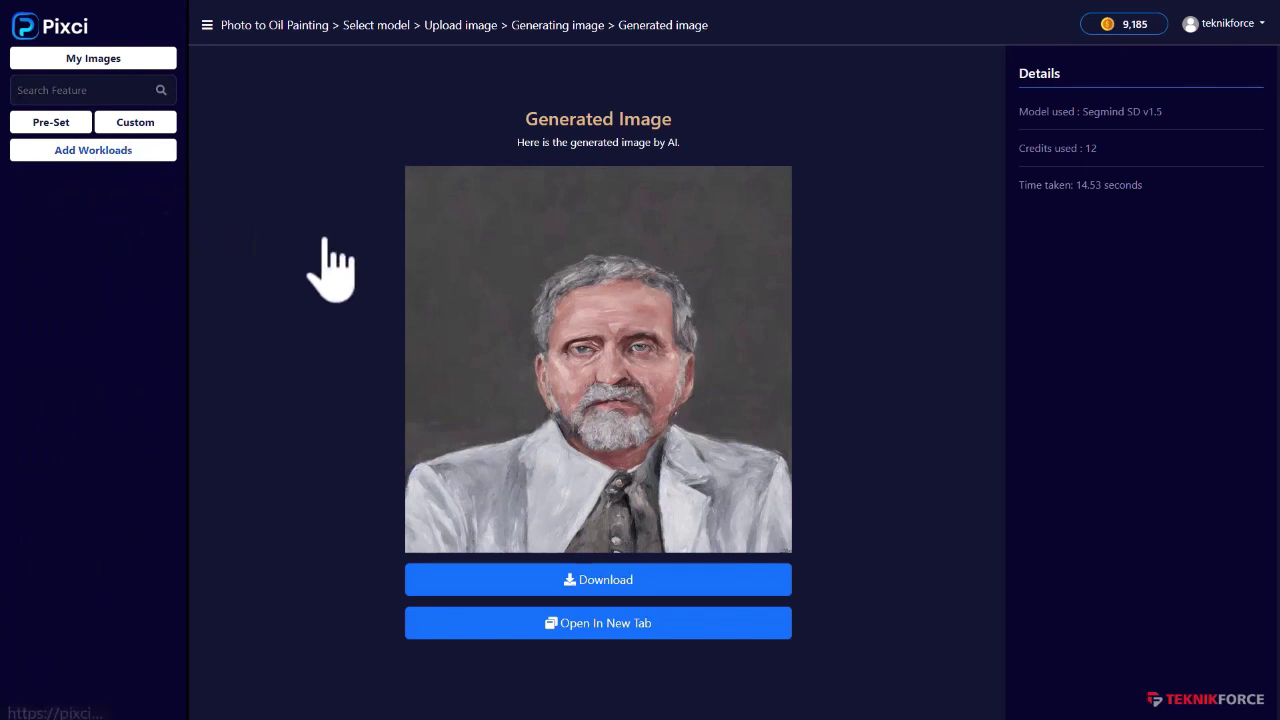
pyautogui.click(463, 168)
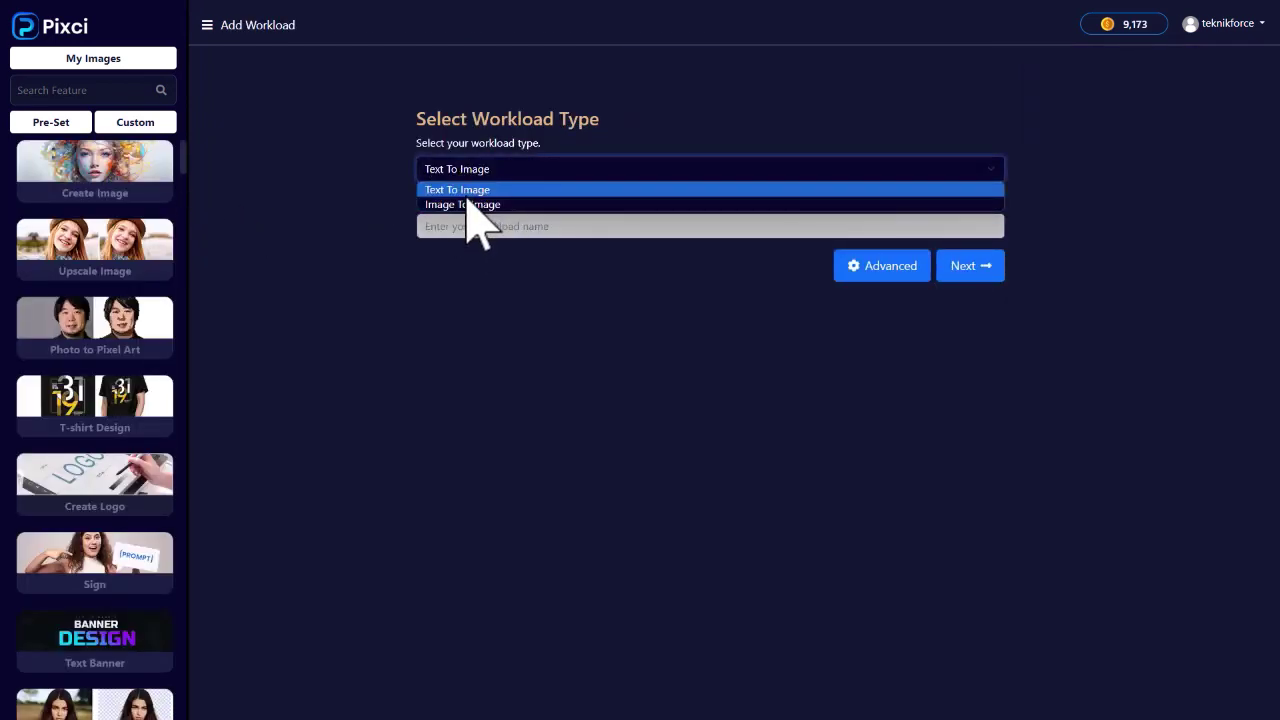
pyautogui.click(472, 268)
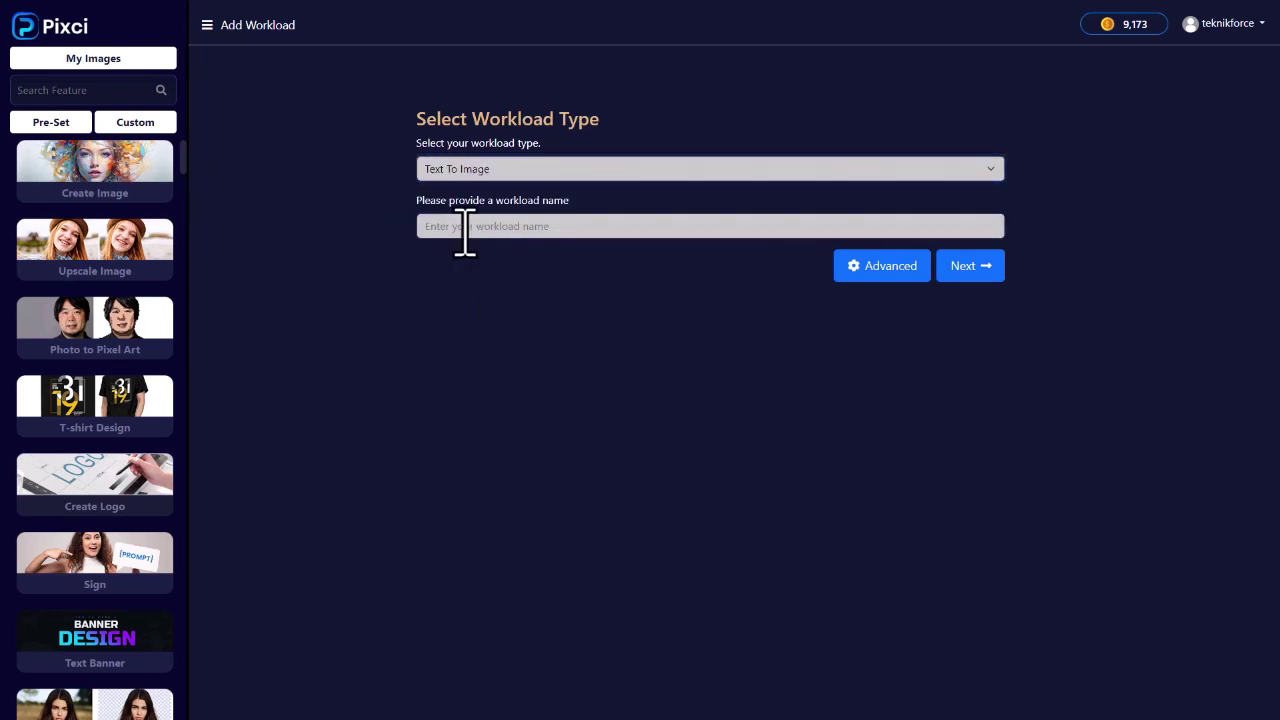
pyautogui.click(463, 227)
pyautogui.write('Create Silly Unicorns')
pyautogui.click(300, 330)
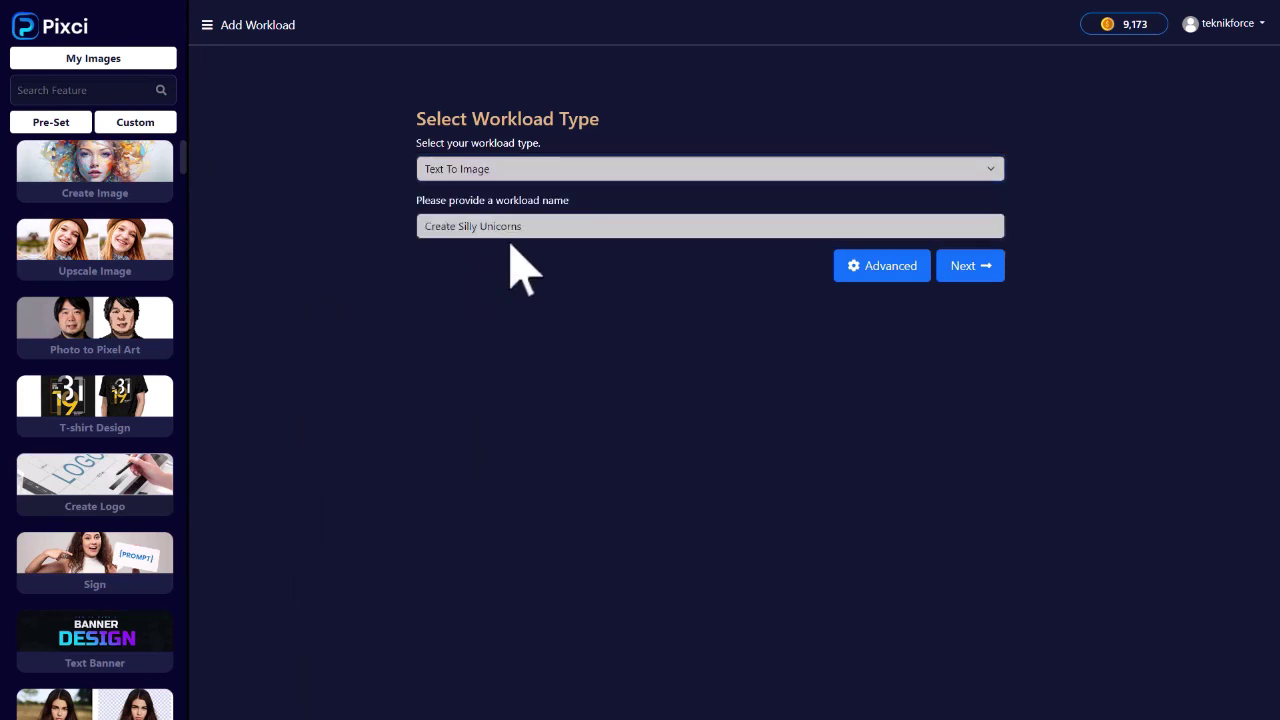
pyautogui.tripleClick(526, 229)
pyautogui.click(958, 272)
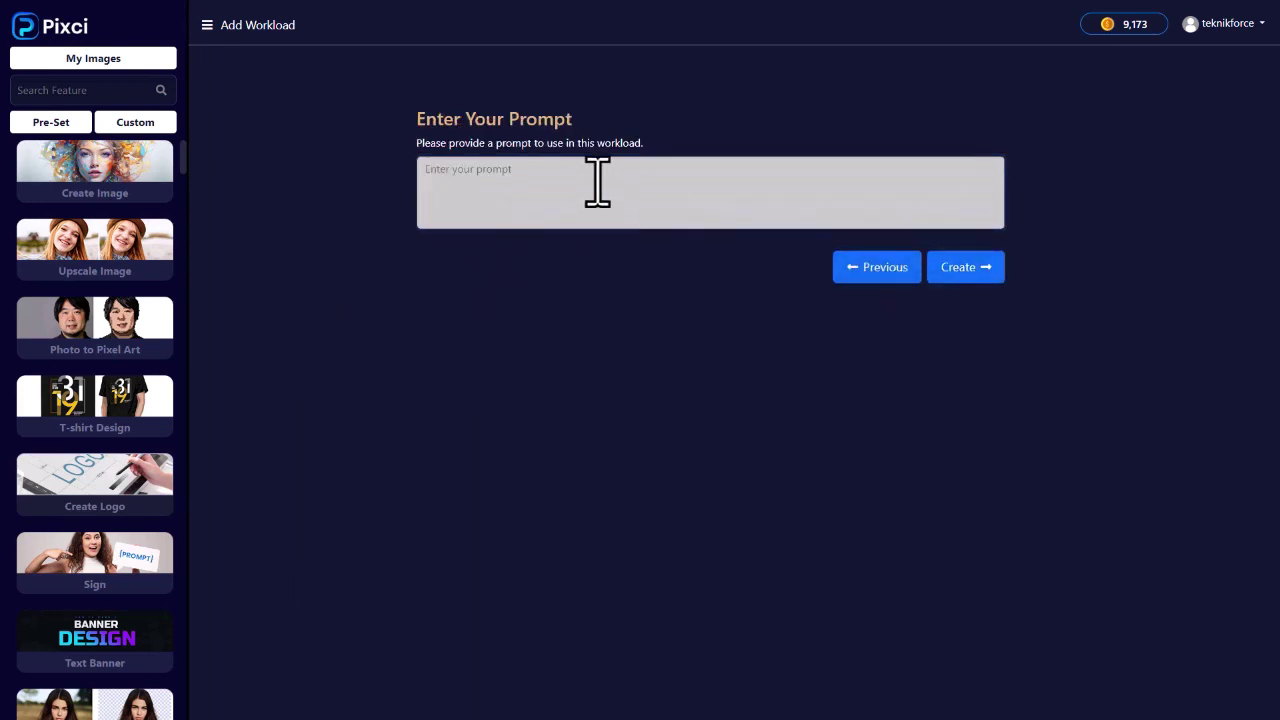
# Give the workload the prompt 'Create a silly unicorn', create it, and view the Custom list
pyautogui.click(597, 181)
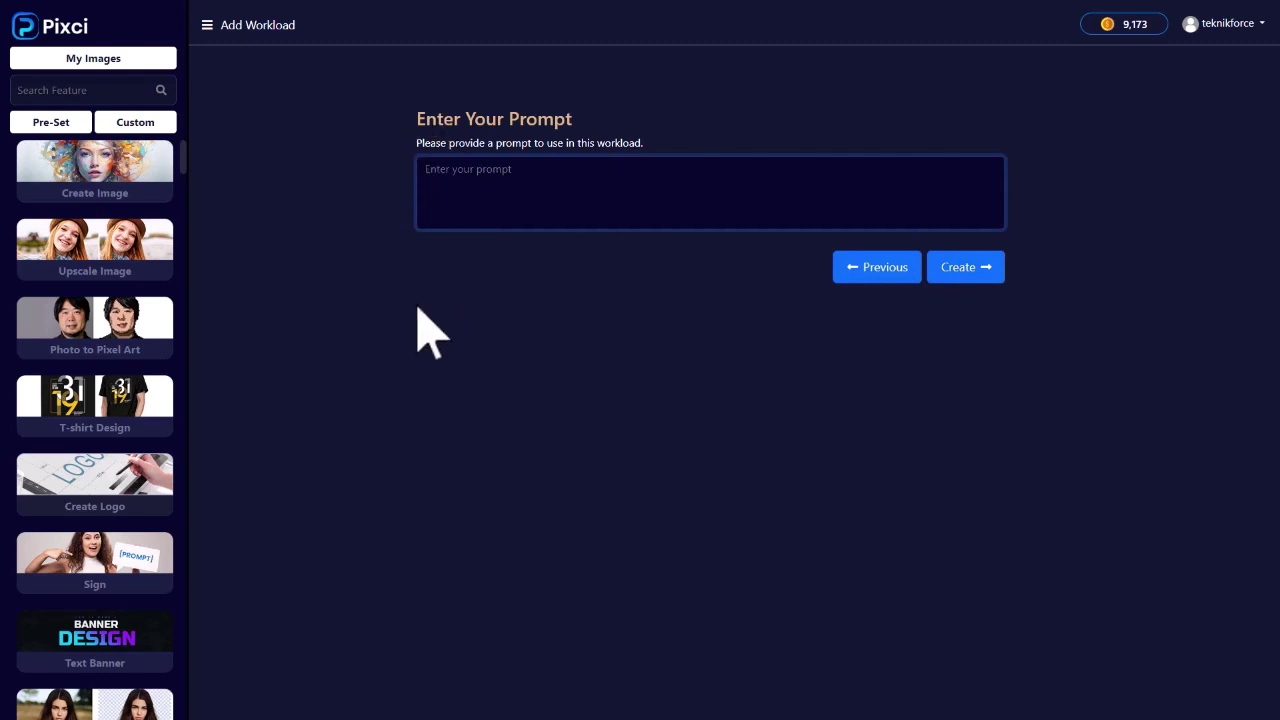
pyautogui.write('Create a silly unicorn')
pyautogui.click(735, 322)
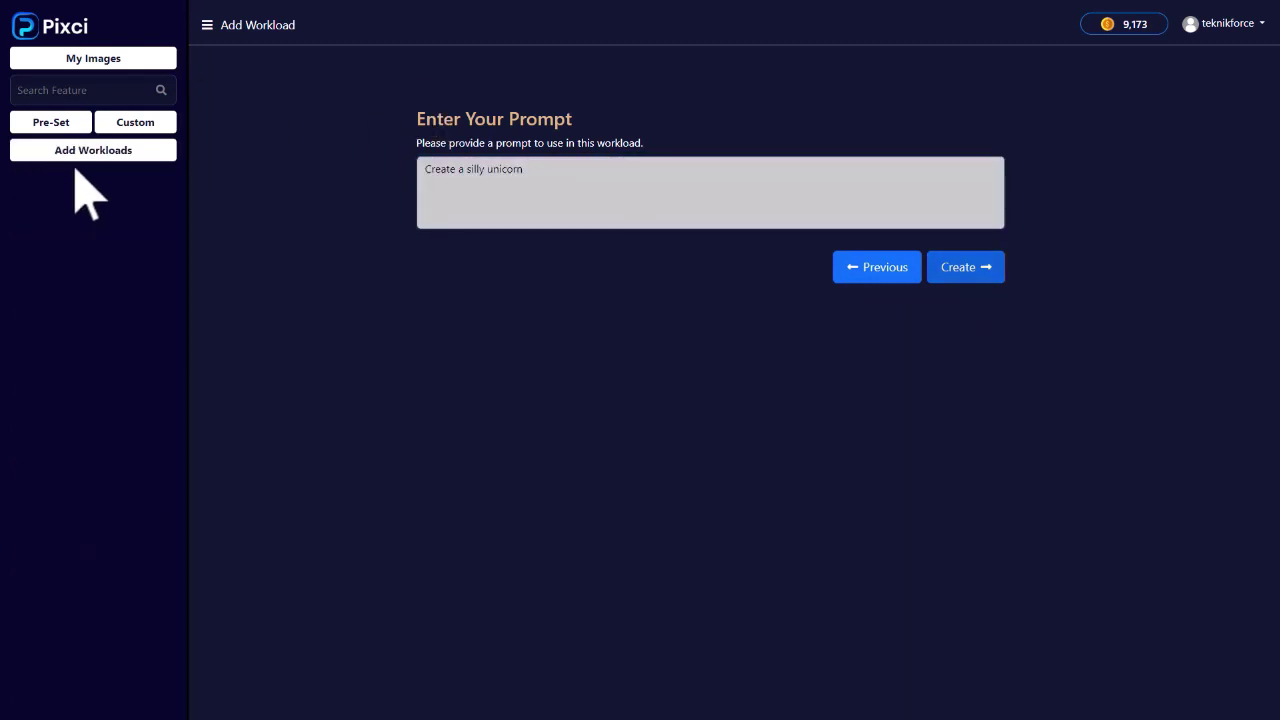
pyautogui.click(115, 153)
pyautogui.click(134, 125)
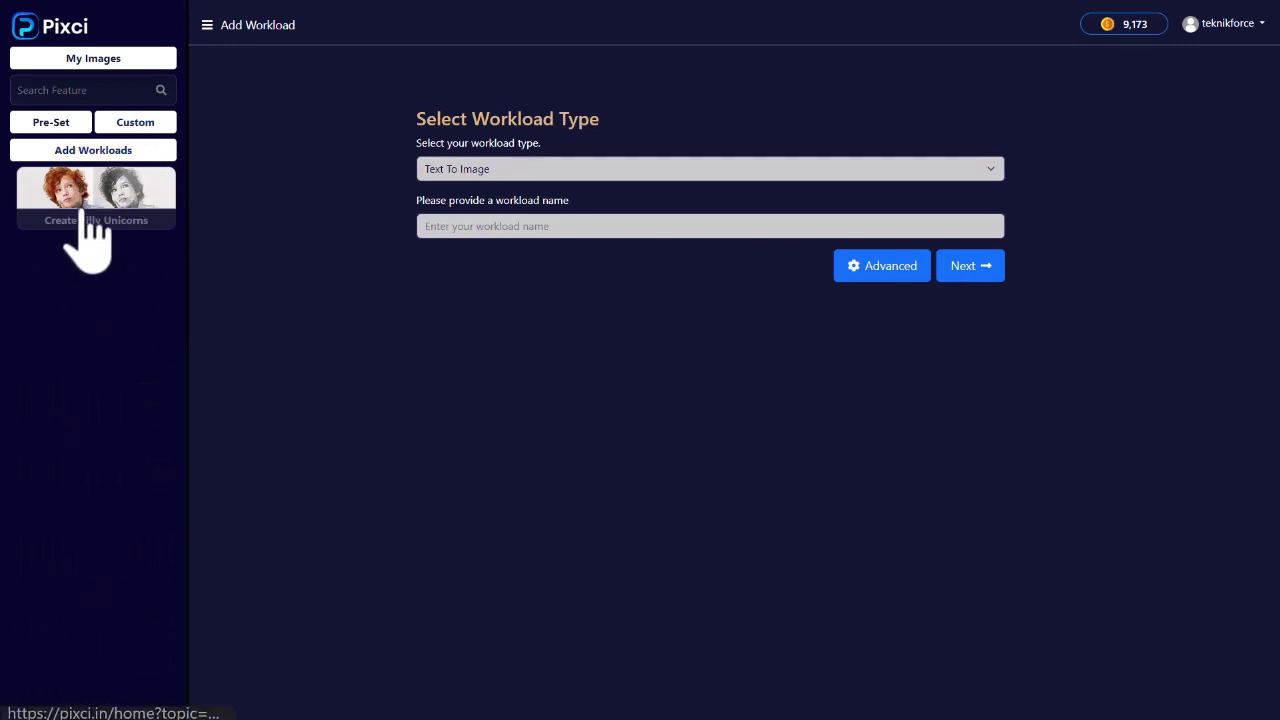
# Generate a silly unicorn image from Create Silly Unicorns, confirming Segmind Vega as the model
pyautogui.click(160, 222)
pyautogui.click(466, 243)
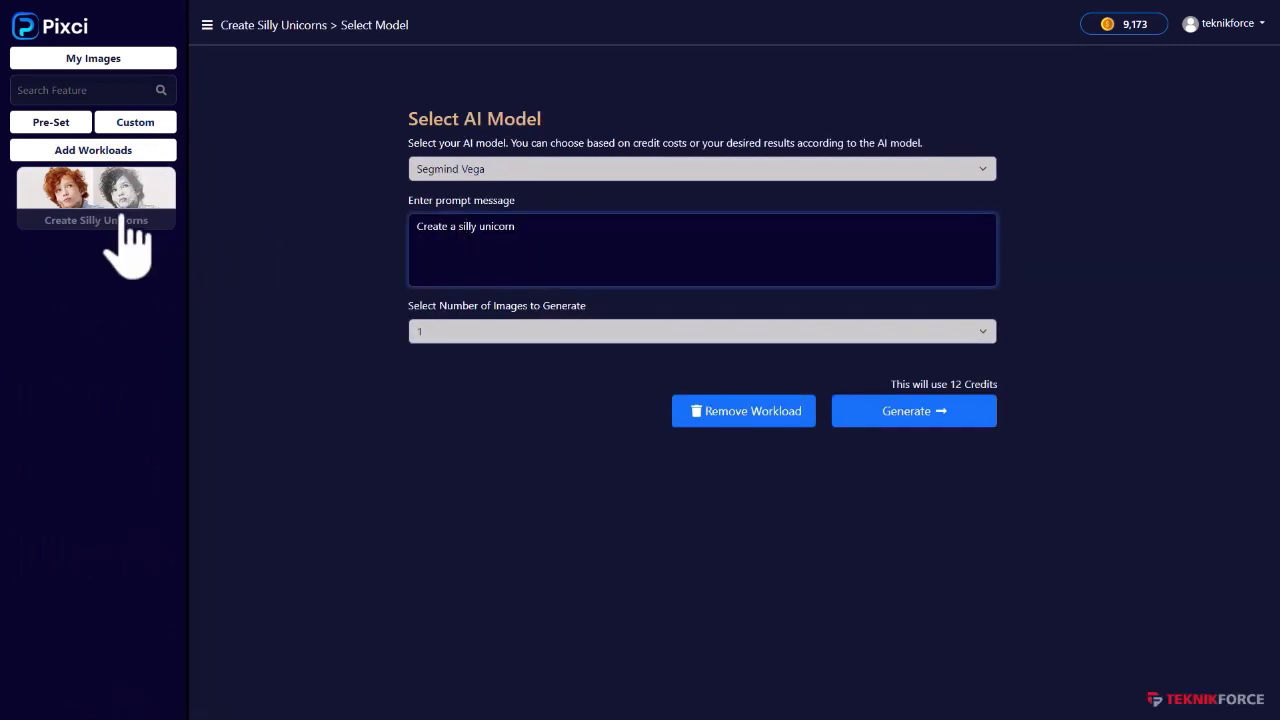
pyautogui.click(852, 414)
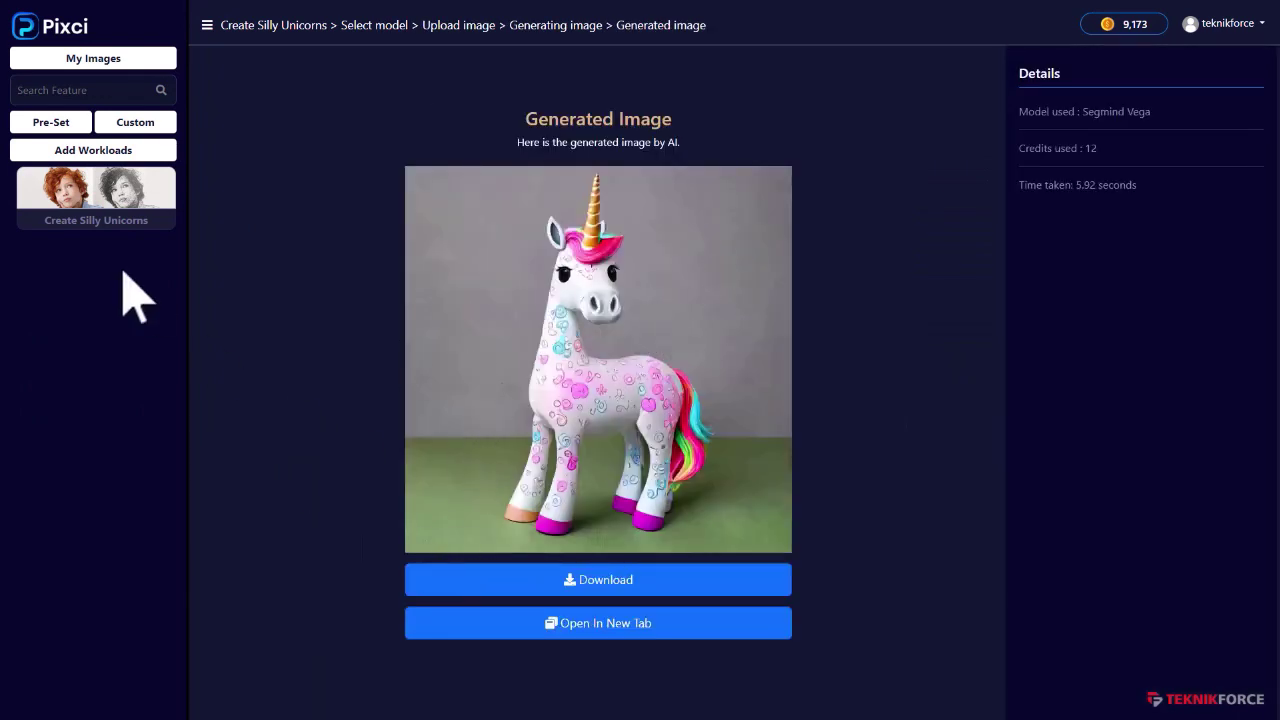
pyautogui.click(100, 225)
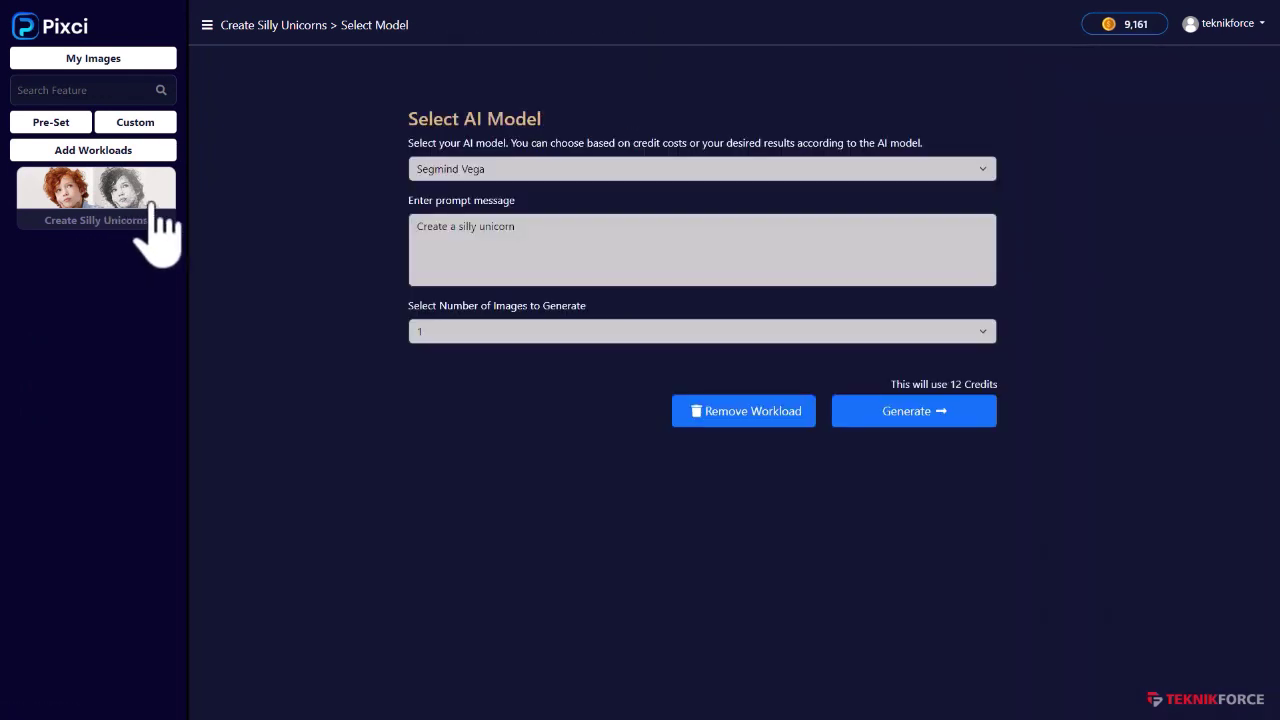
pyautogui.click(494, 172)
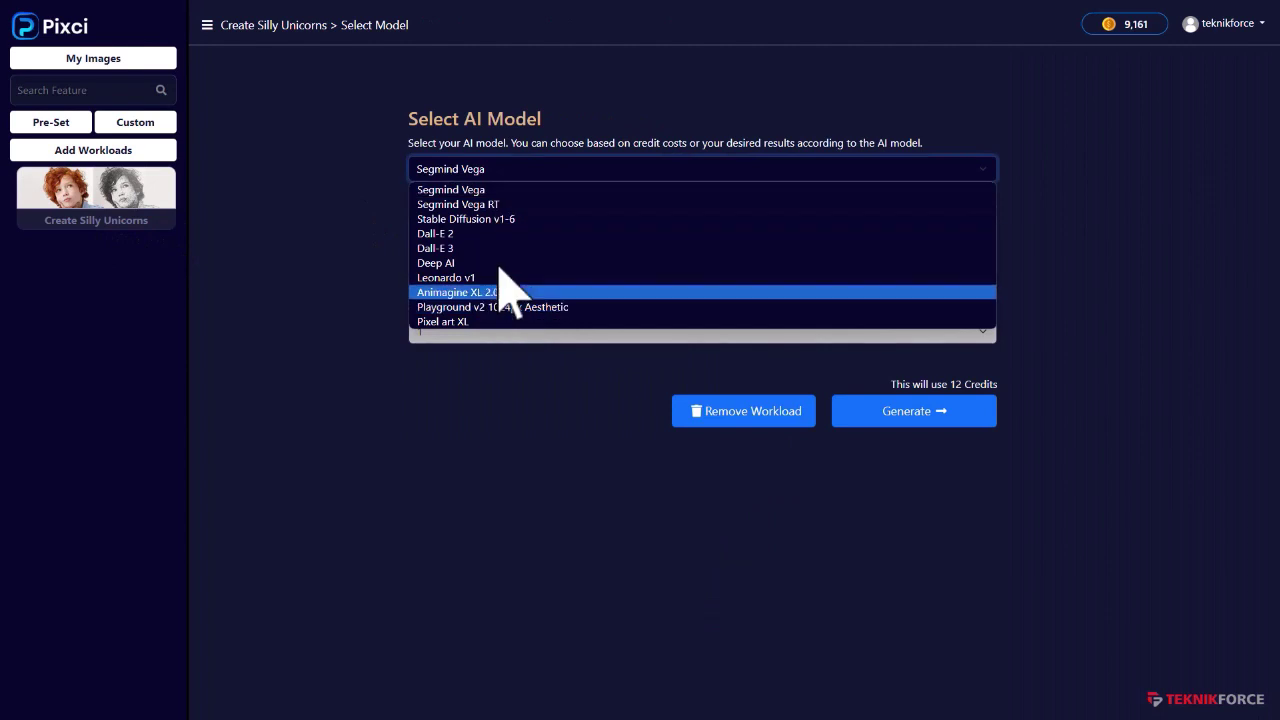
pyautogui.click(285, 310)
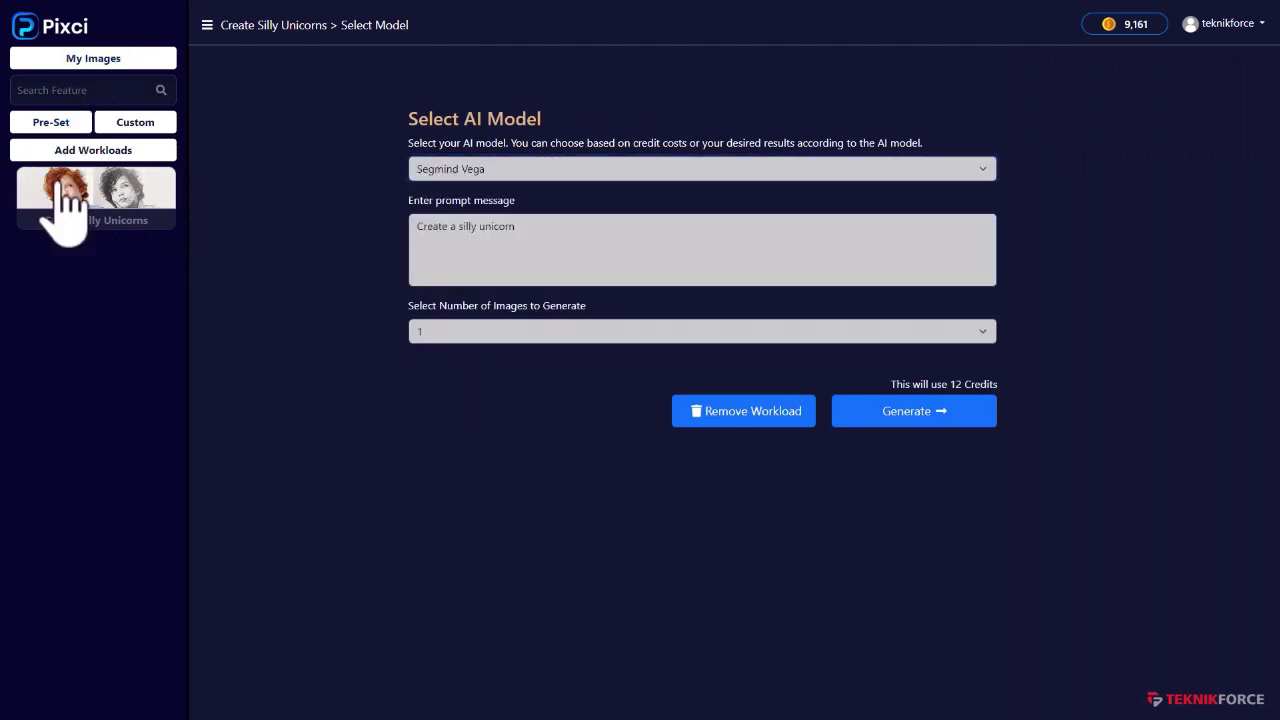
# Return to the Pre-Set features and view the saved oil-painting result in My Images
pyautogui.click(73, 128)
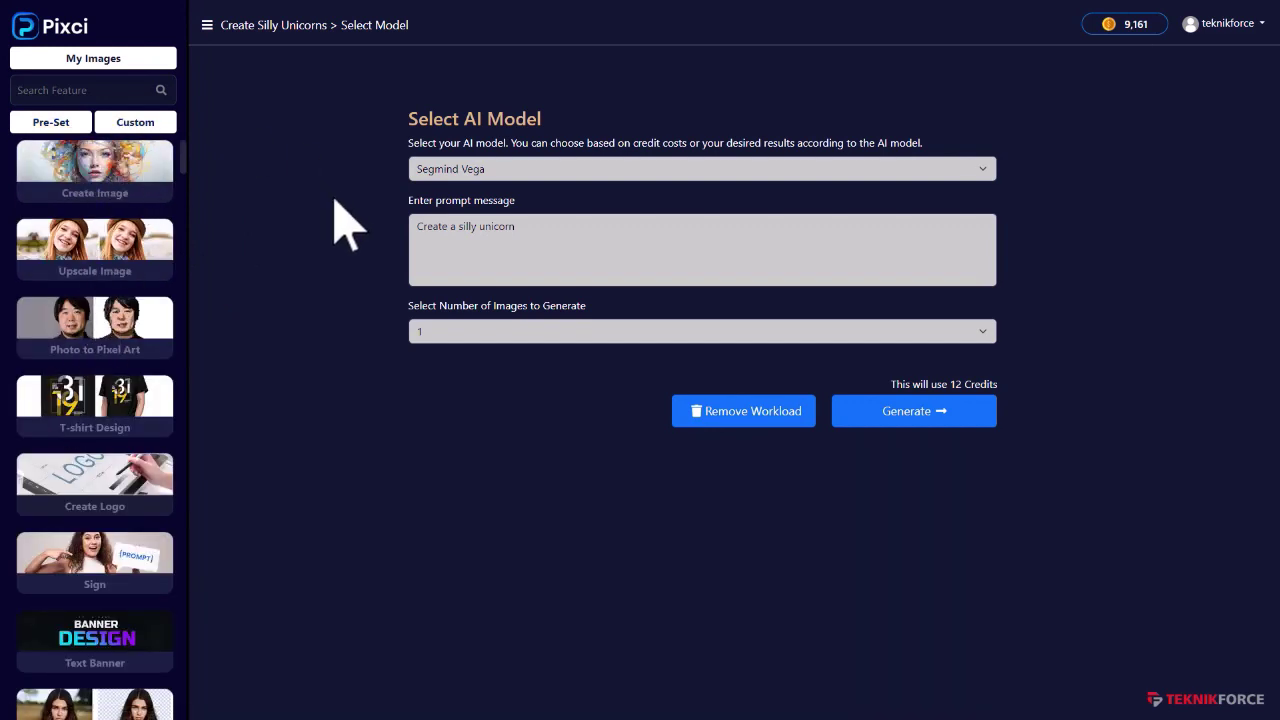
pyautogui.click(94, 60)
pyautogui.moveTo(182, 160); pyautogui.dragTo(184, 222)
# Open the Poster feature, set to Stable Diffusion v1-6 for one image at 5 credits
pyautogui.scroll(-3, 106, 371)
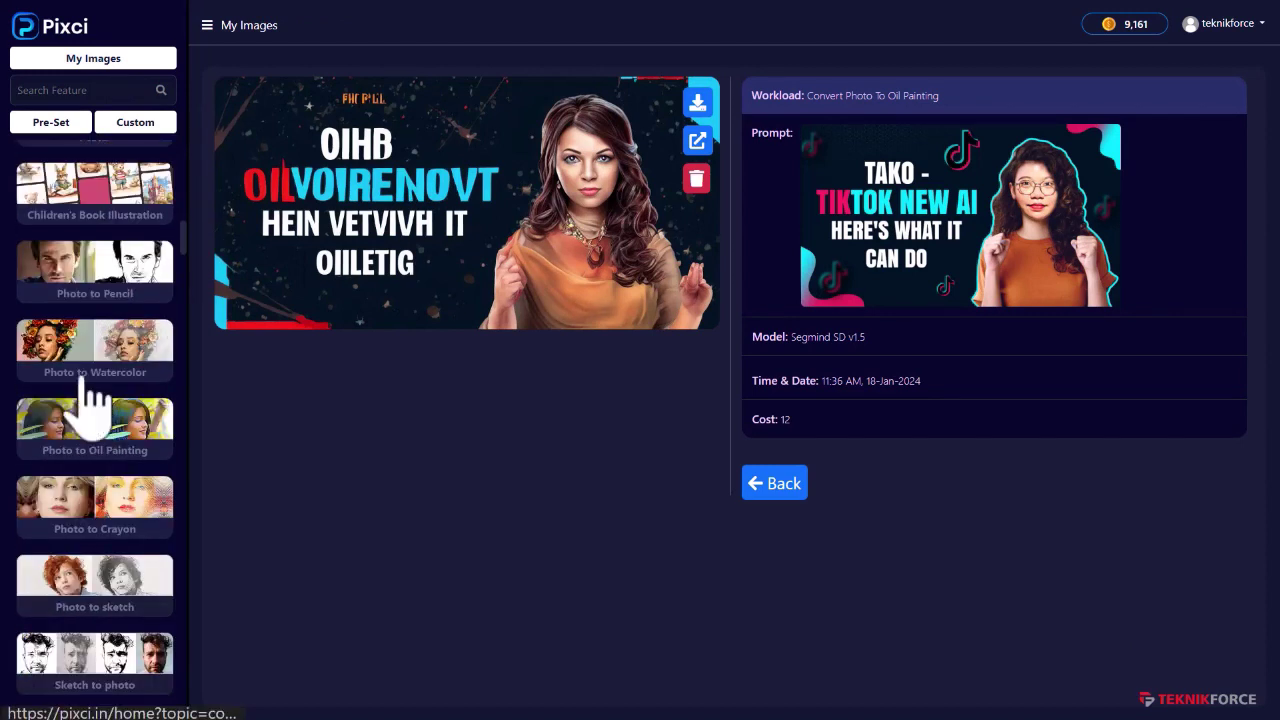
pyautogui.scroll(2, 100, 360)
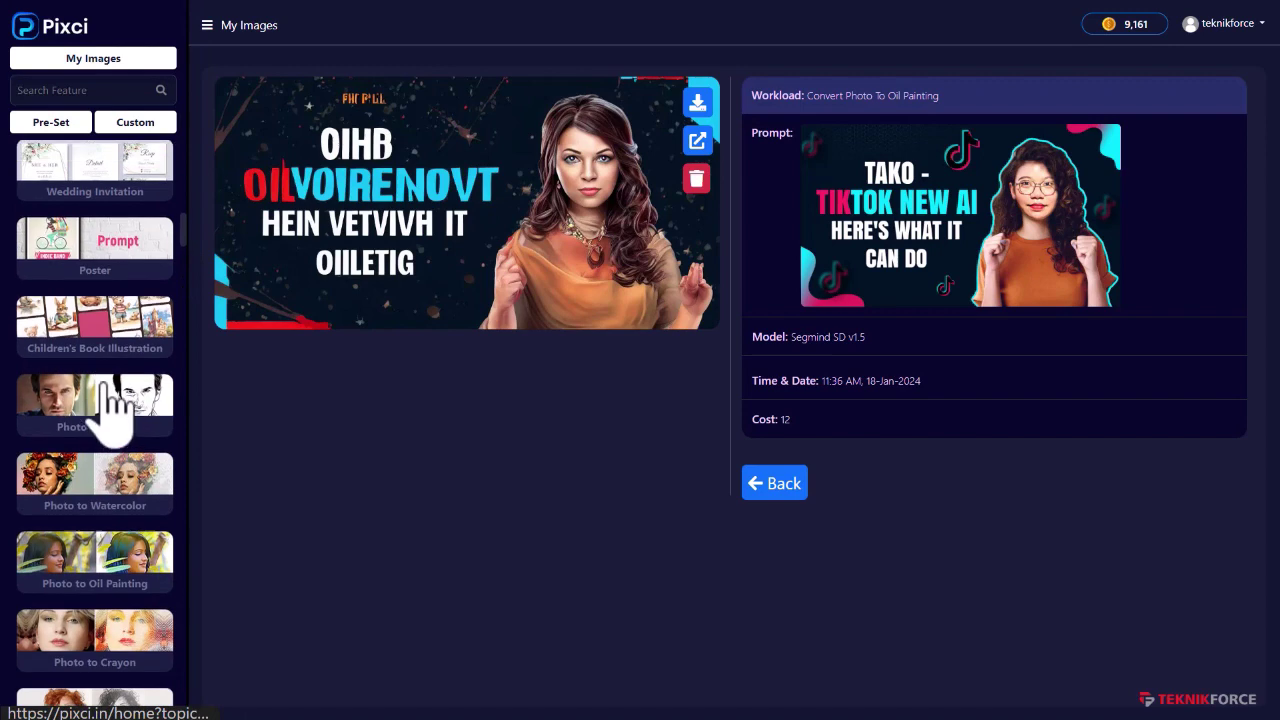
pyautogui.click(105, 270)
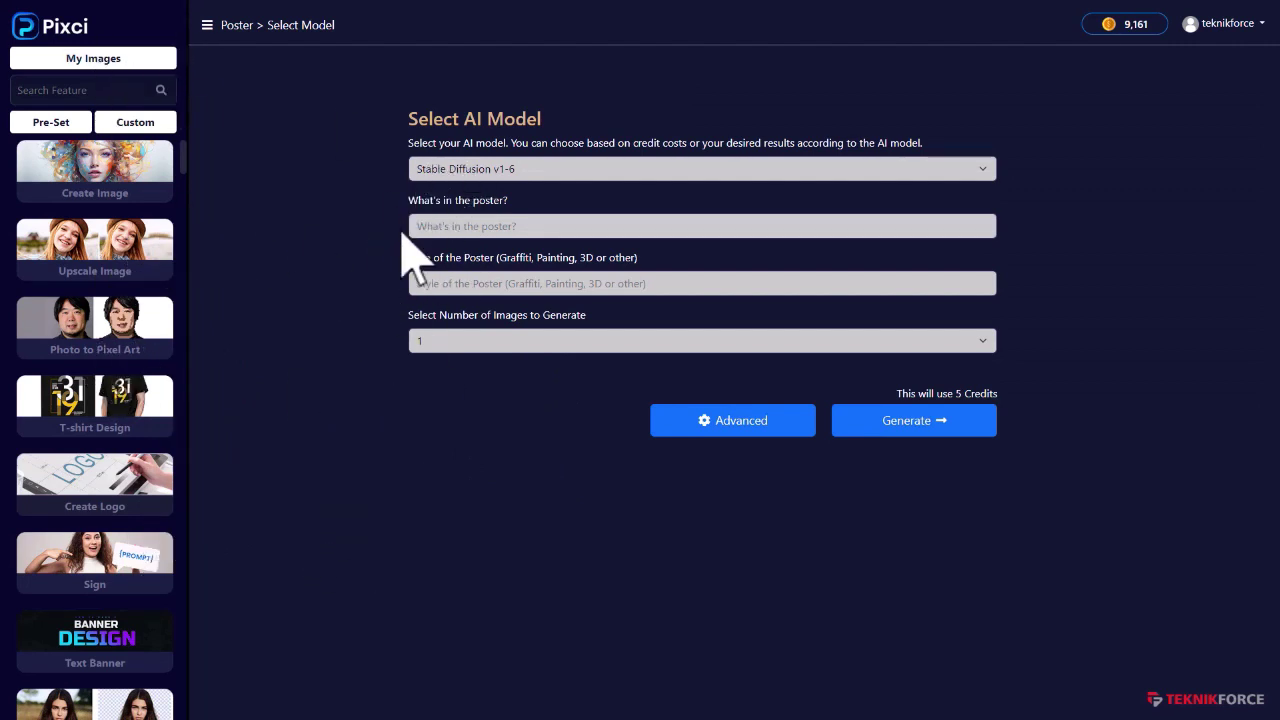
pyautogui.click(512, 170)
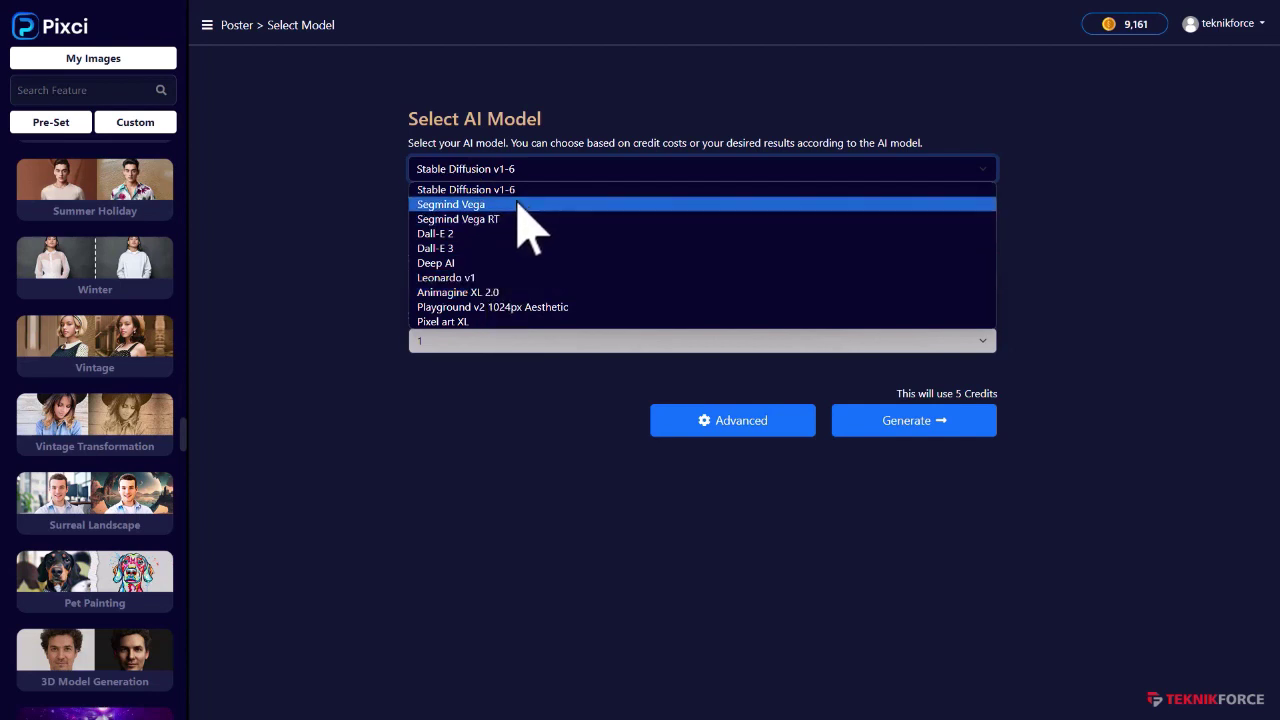
pyautogui.click(338, 494)
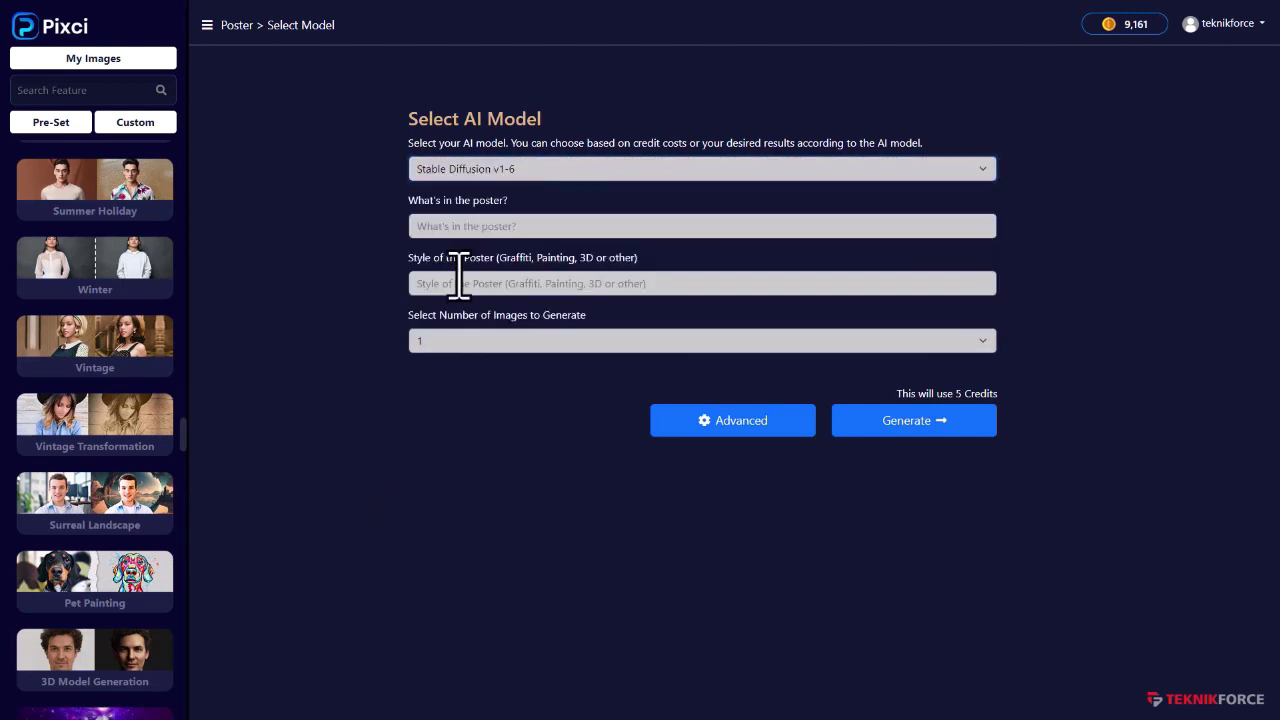
pyautogui.click(512, 176)
pyautogui.press('Escape')
pyautogui.click(527, 170)
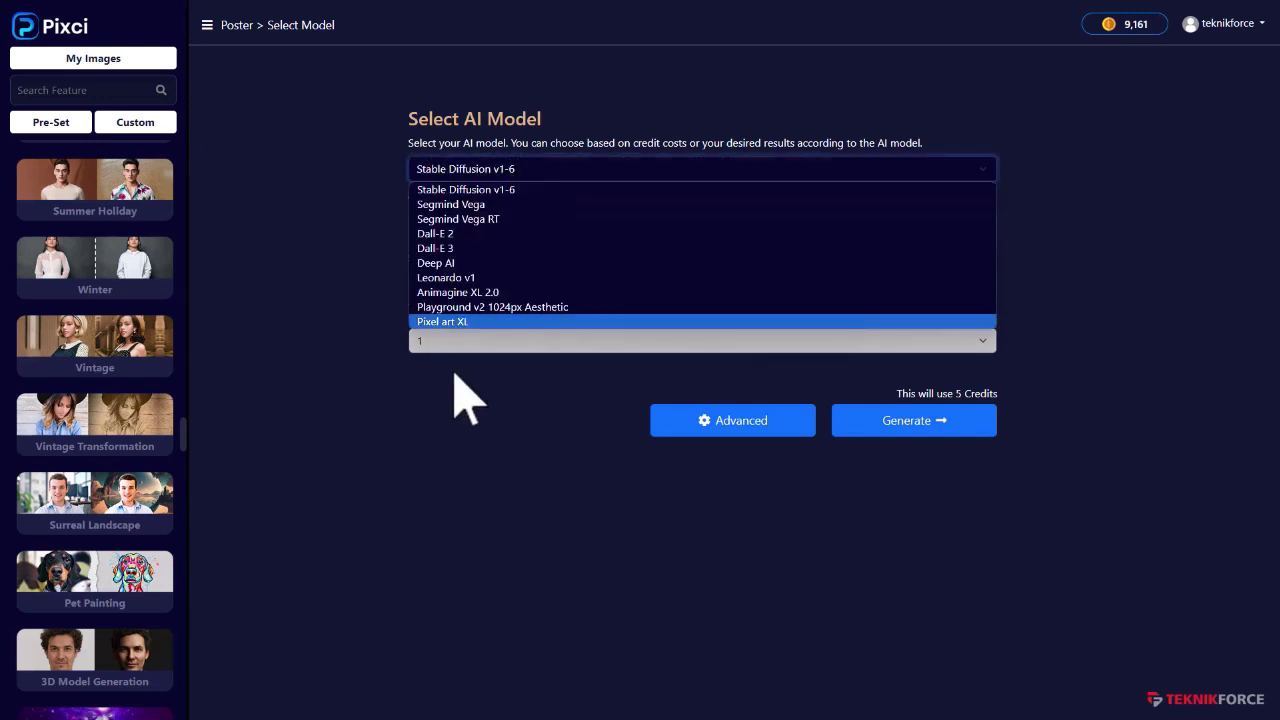
pyautogui.click(285, 368)
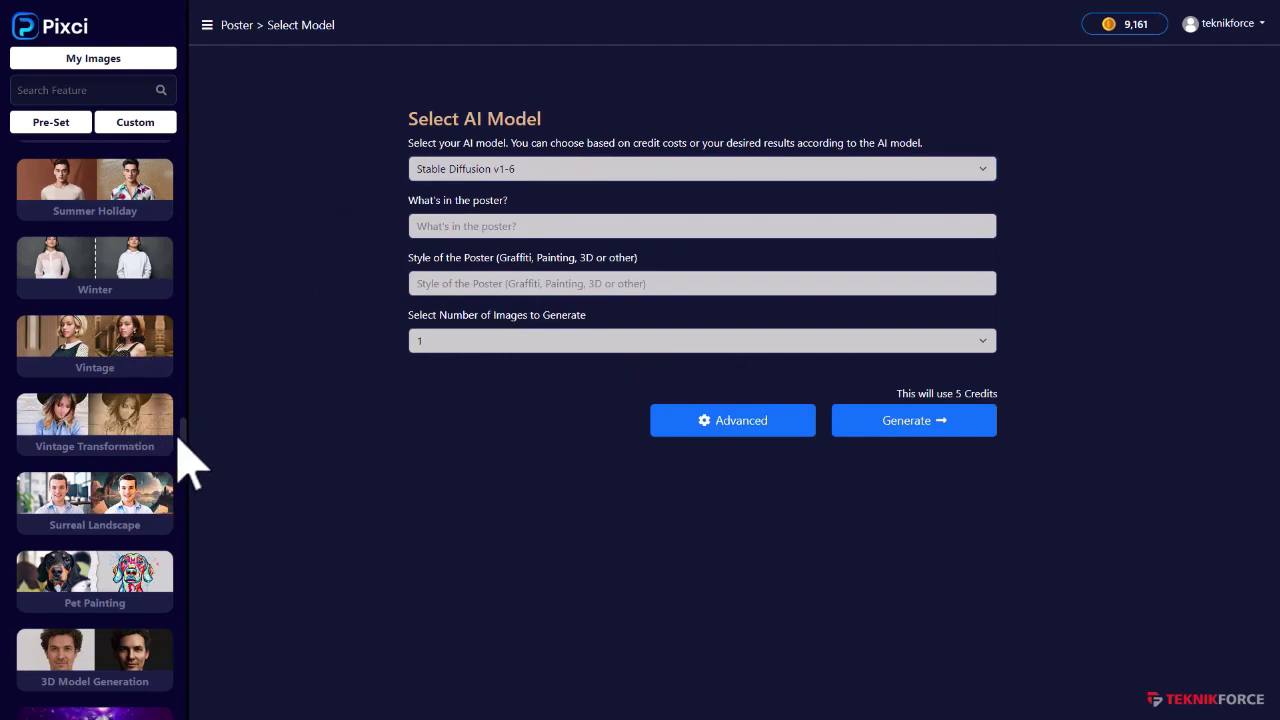
pyautogui.click(482, 180)
pyautogui.click(338, 285)
pyautogui.moveTo(183, 440); pyautogui.dragTo(180, 171)
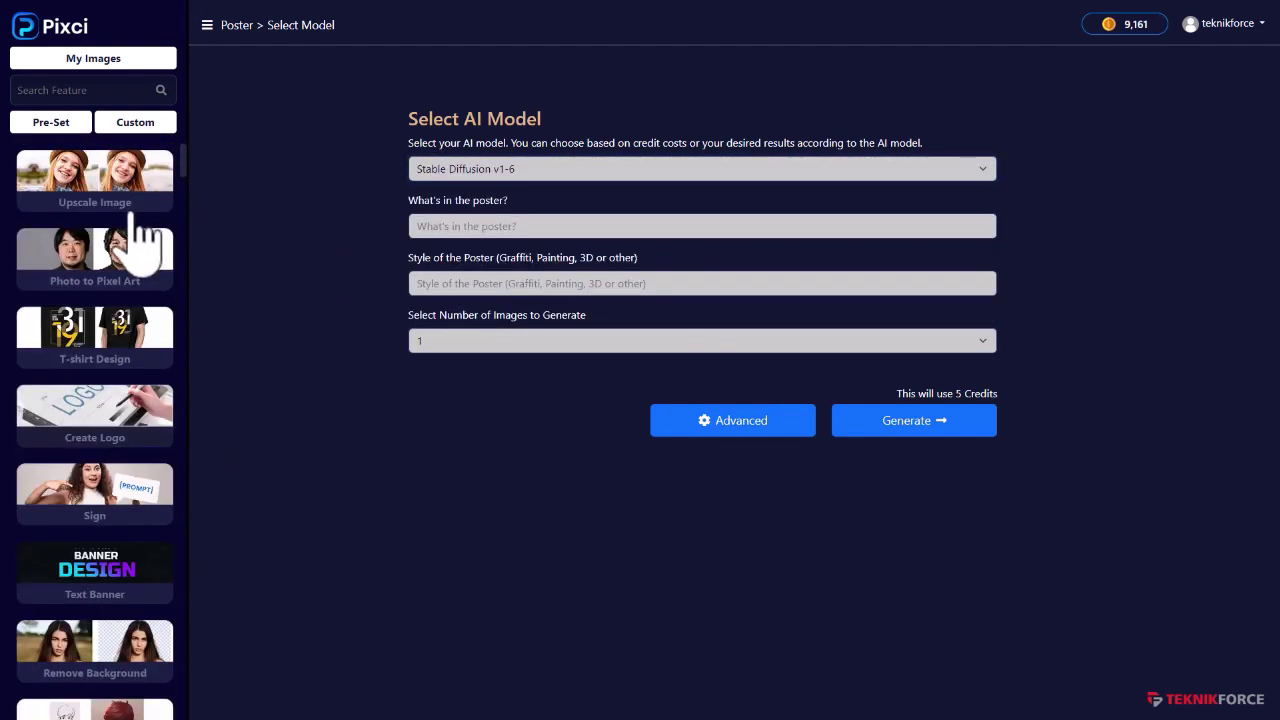
pyautogui.scroll(1, 160, 229)
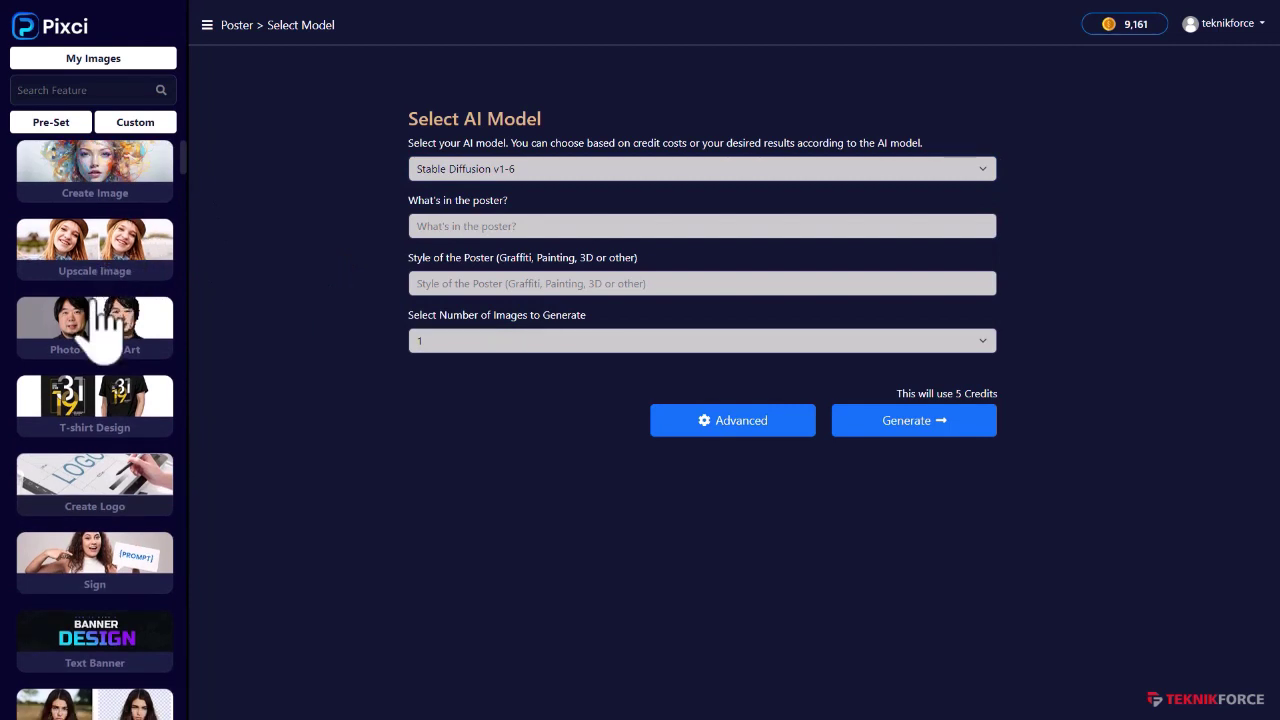